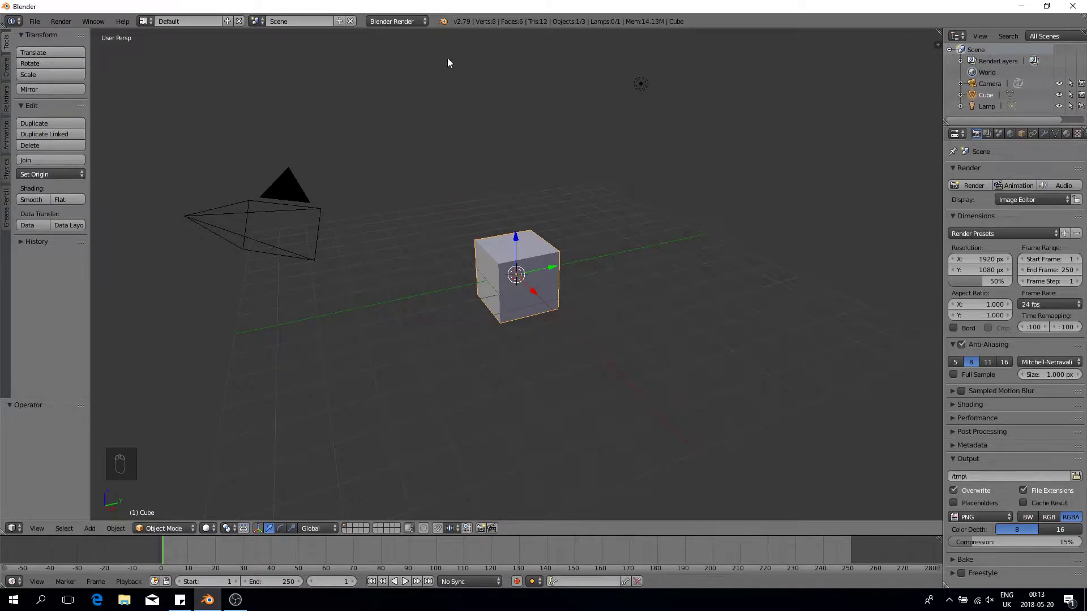
Set the render engine to Cycles Render, then delete the default cube and the lamp
click(406, 21)
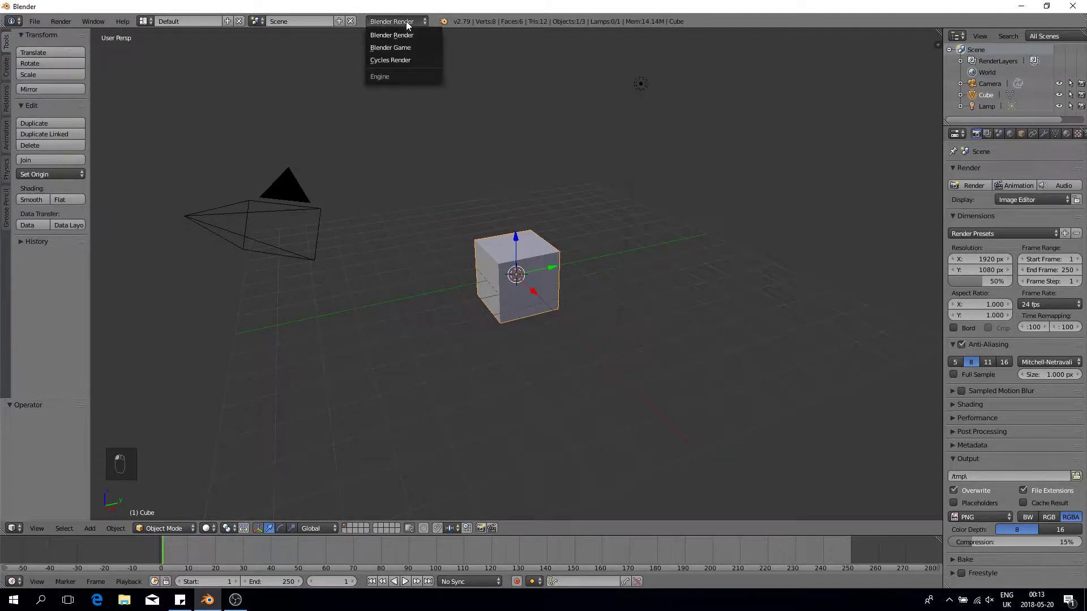
click(407, 60)
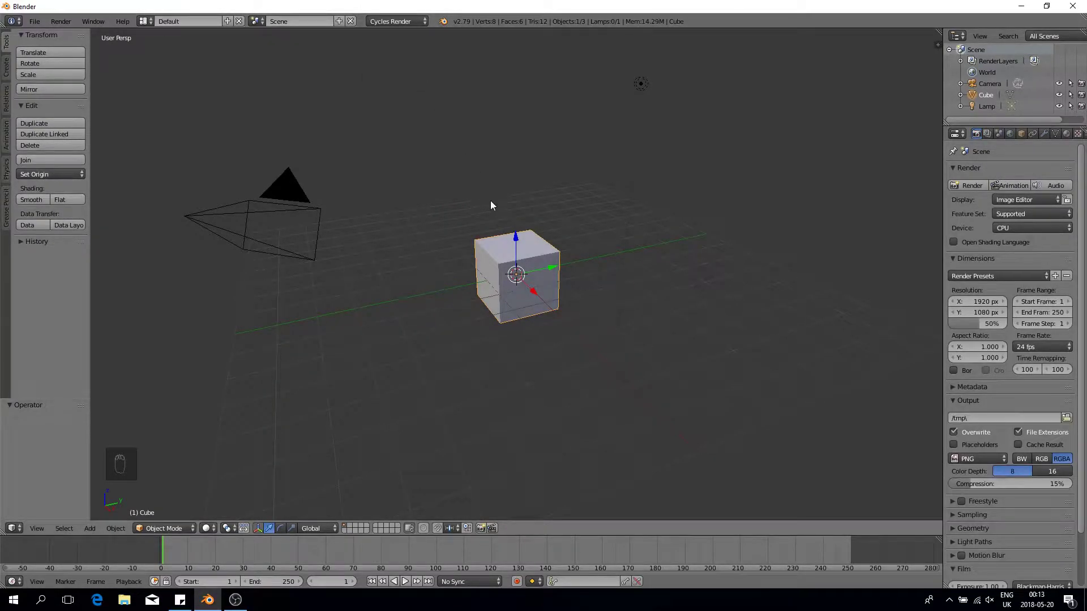
key(x)
click(503, 256)
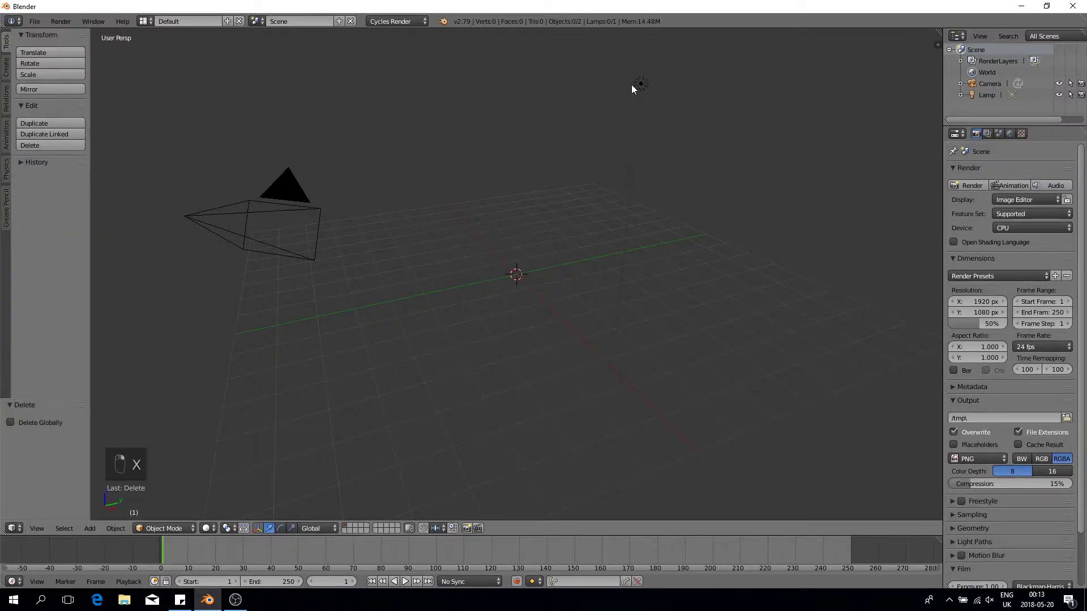
right_click(632, 86)
key(x)
click(633, 83)
Add a Ball metaball at the scene centre and duplicate it
key(shift+a)
mouse_move(517, 214)
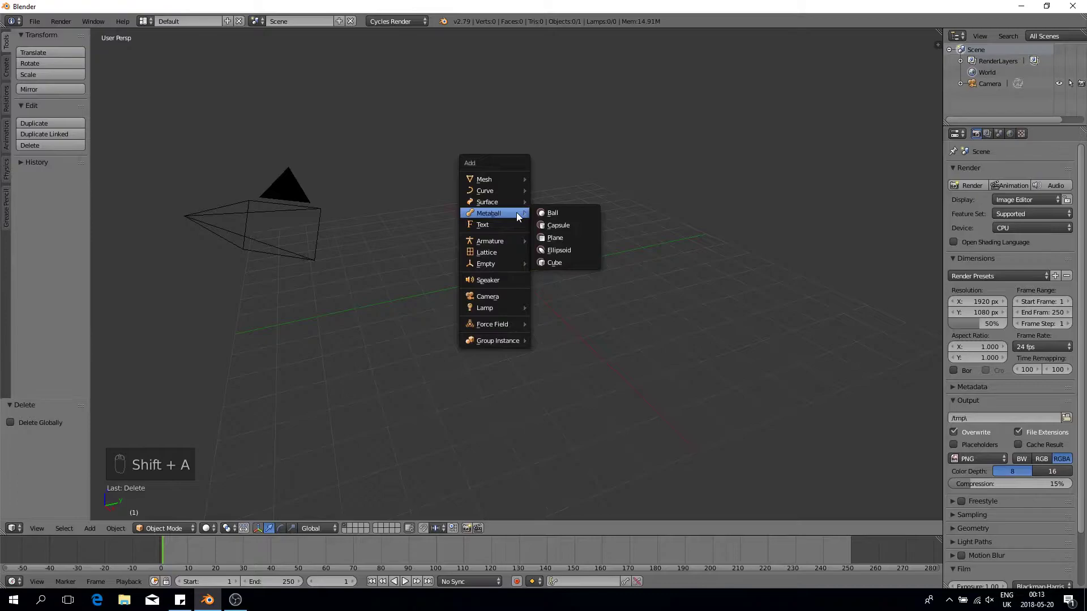
click(538, 213)
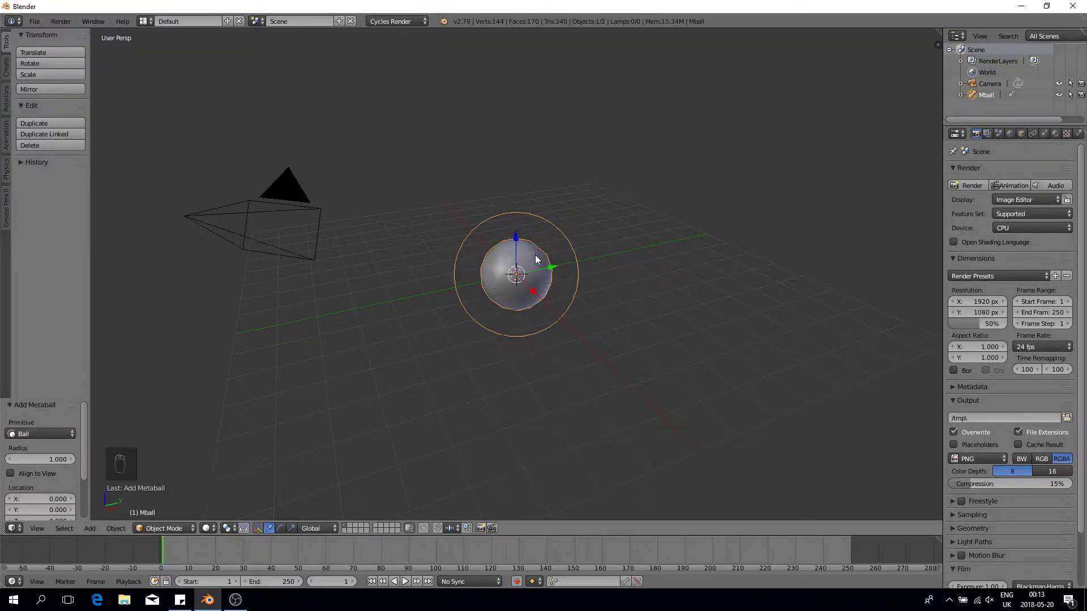
key(shift+d)
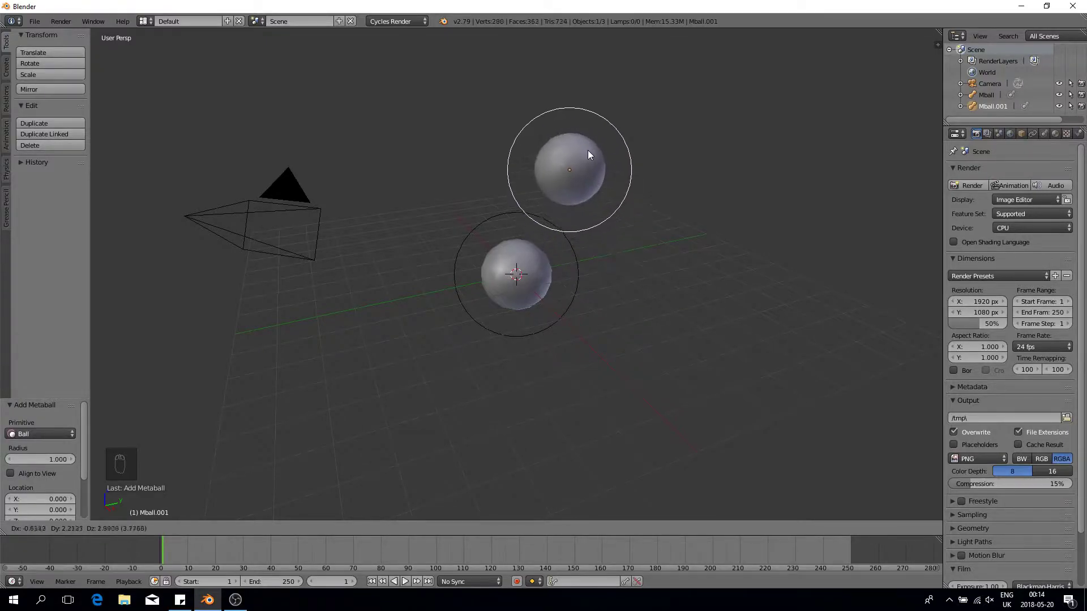
click(579, 147)
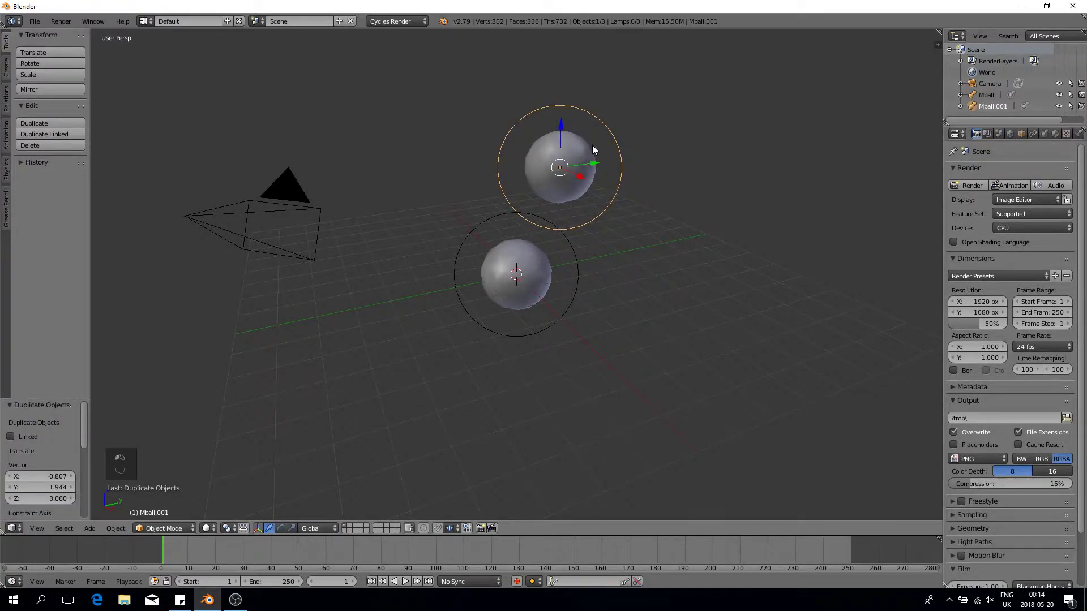
key(Tab)
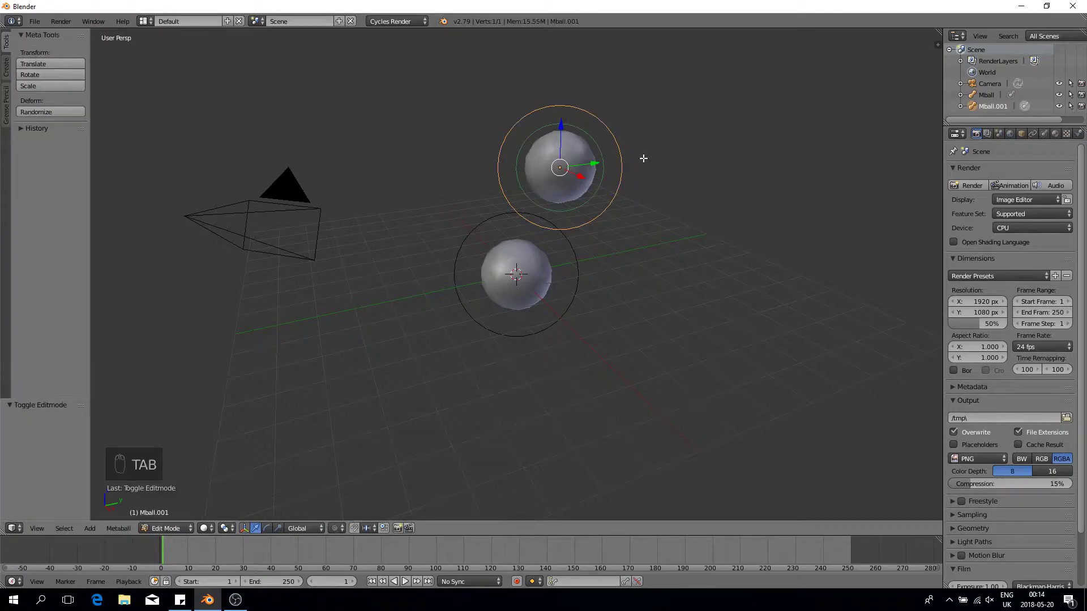
right_click(600, 158)
key(g)
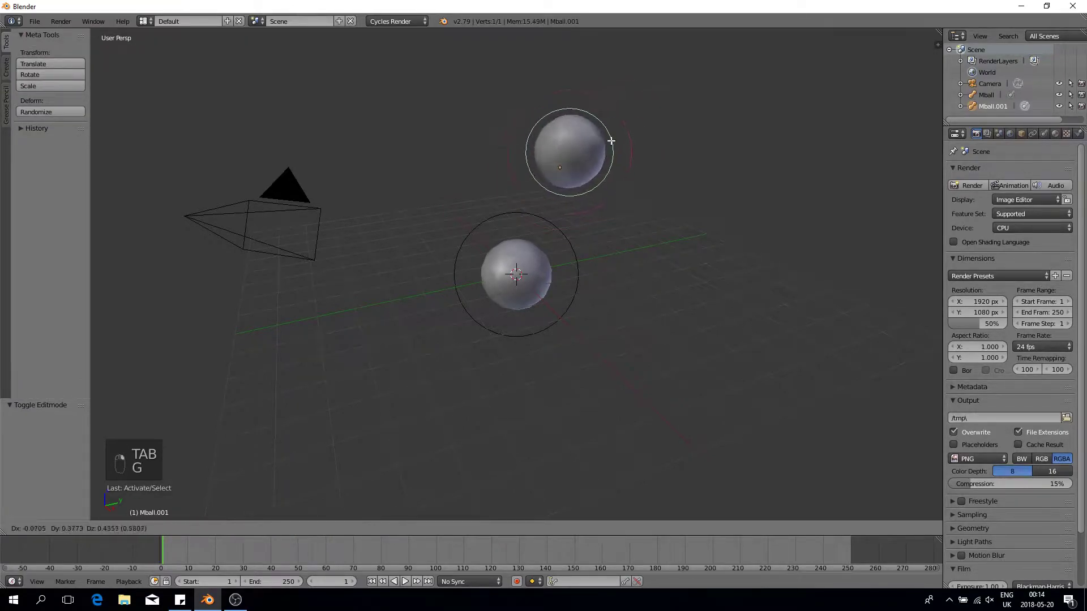
key(Tab)
key(Tab)
key(Tab)
key(Tab)
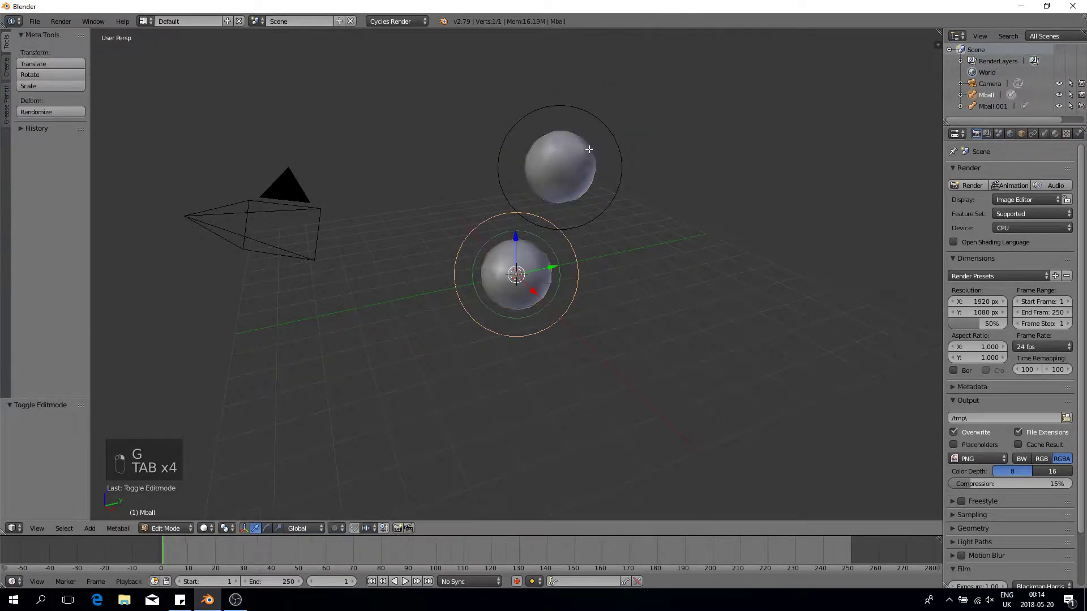
key(Tab)
key(Tab)
key(Tab)
key(Tab)
right_click(593, 154)
right_click(611, 161)
right_click(602, 161)
right_click(616, 163)
key(Tab)
key(Tab)
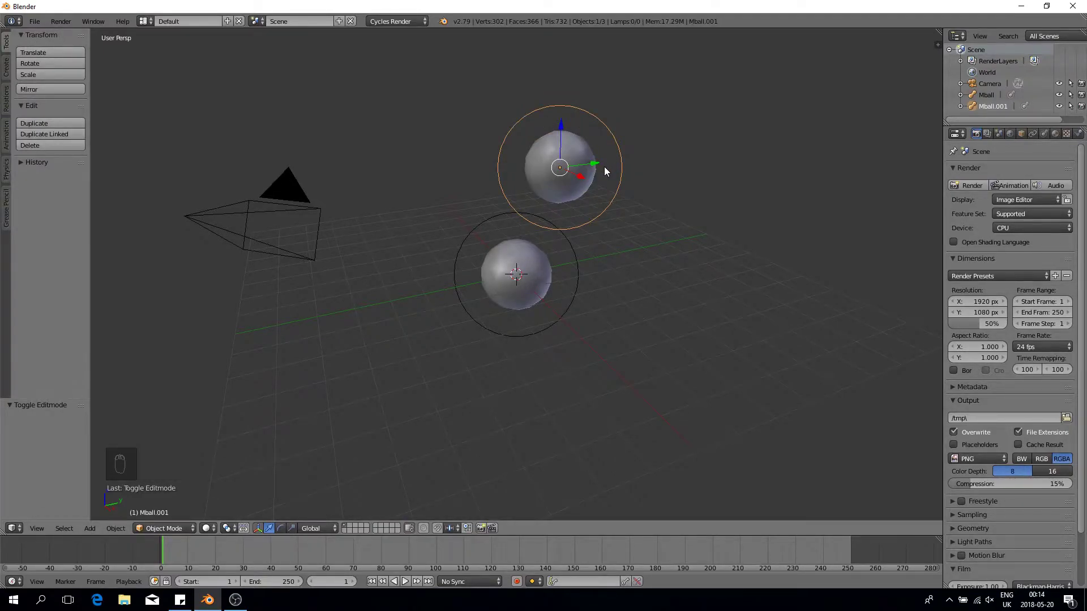
Widen the Properties column by moving its divider with the viewport to the left
key(shift+a)
mouse_move(603, 168)
drag(942, 146, 831, 145)
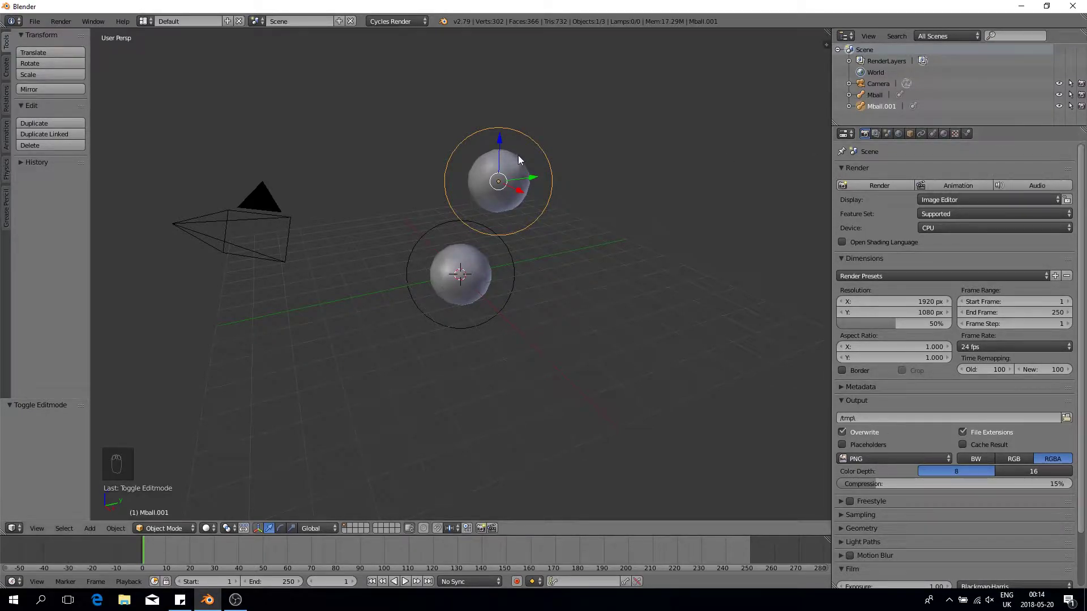
Lower Mball.001 along Z, delete it, and select the remaining Mball
drag(500, 142, 510, 219)
key(x)
click(509, 218)
right_click(475, 262)
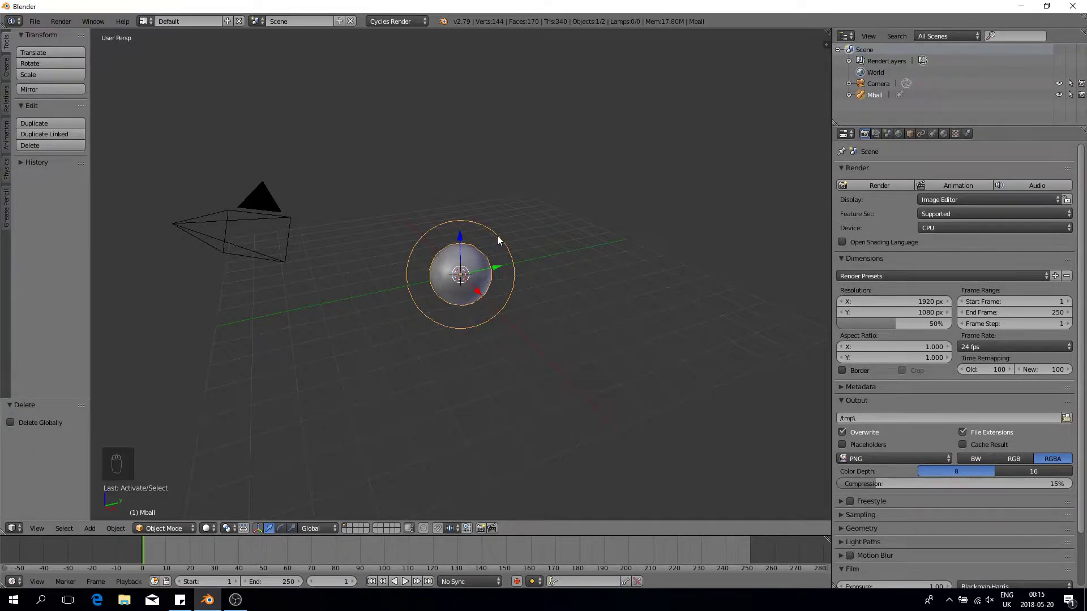
Duplicate the metaball in place, keeping the copy at the centre, and toggle the rendered preview
key(shift+d)
right_click(538, 210)
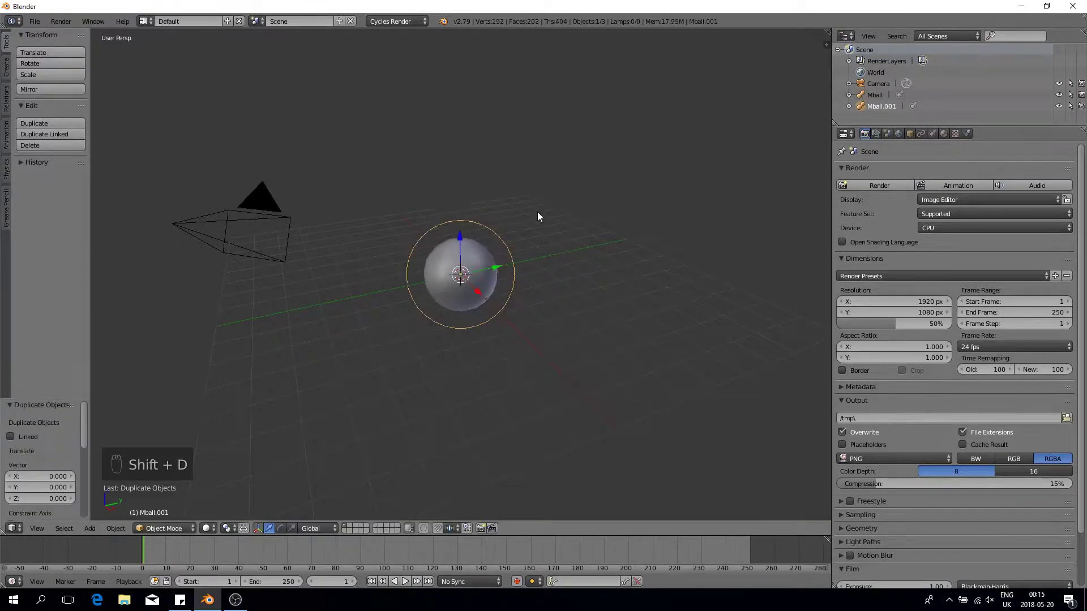
key(shift+z)
key(shift+z)
key(f)
key(d)
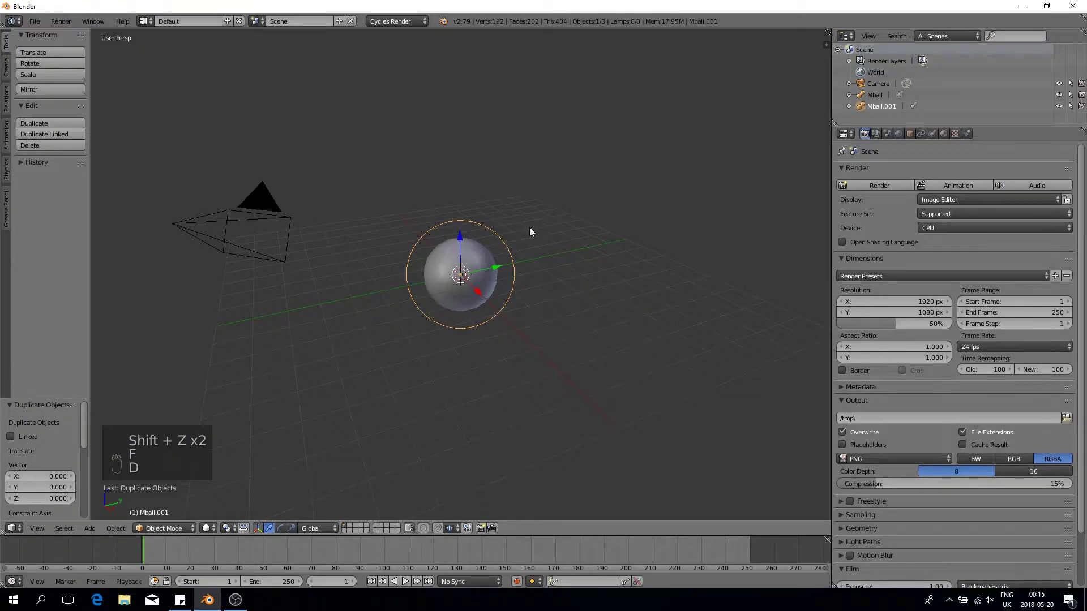
Move the copy and scale it to 0.516, preview the render, then undo the scale
key(g)
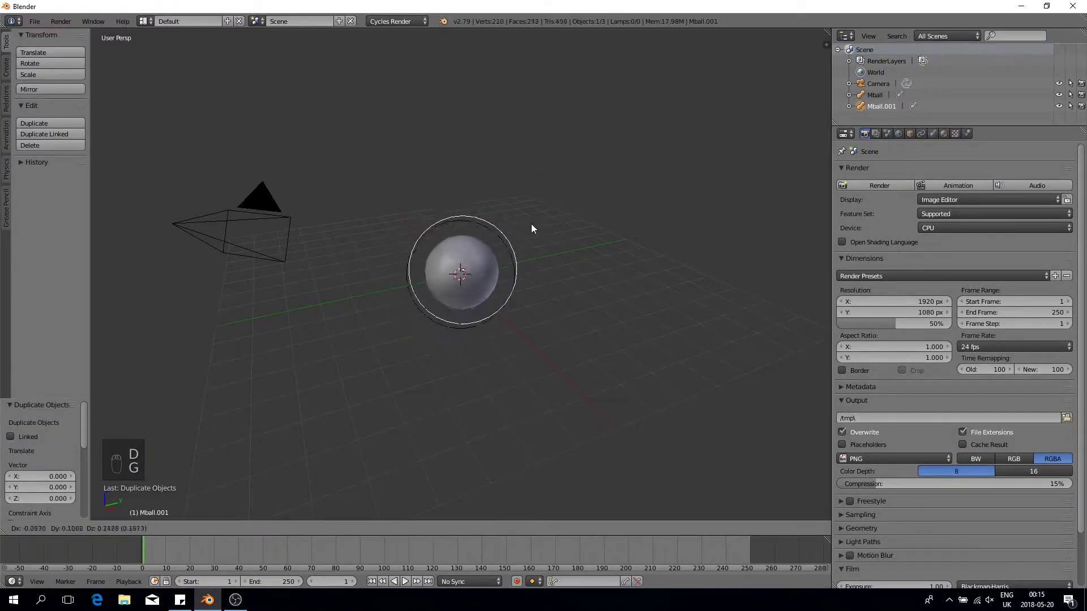
click(524, 228)
key(s)
click(535, 246)
key(shift+z)
key(shift+z)
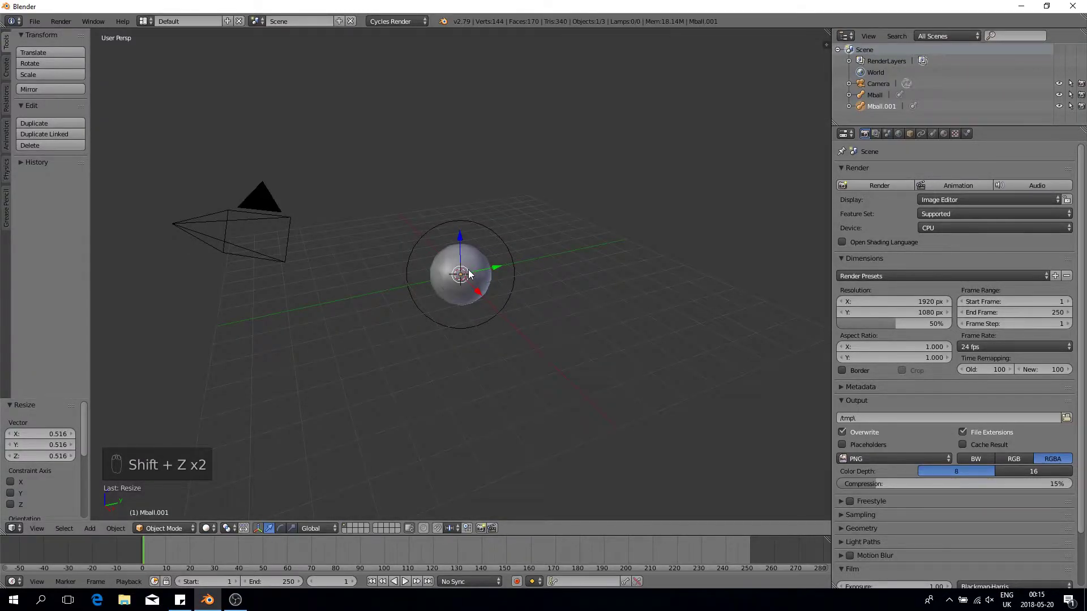
key(ctrl+z)
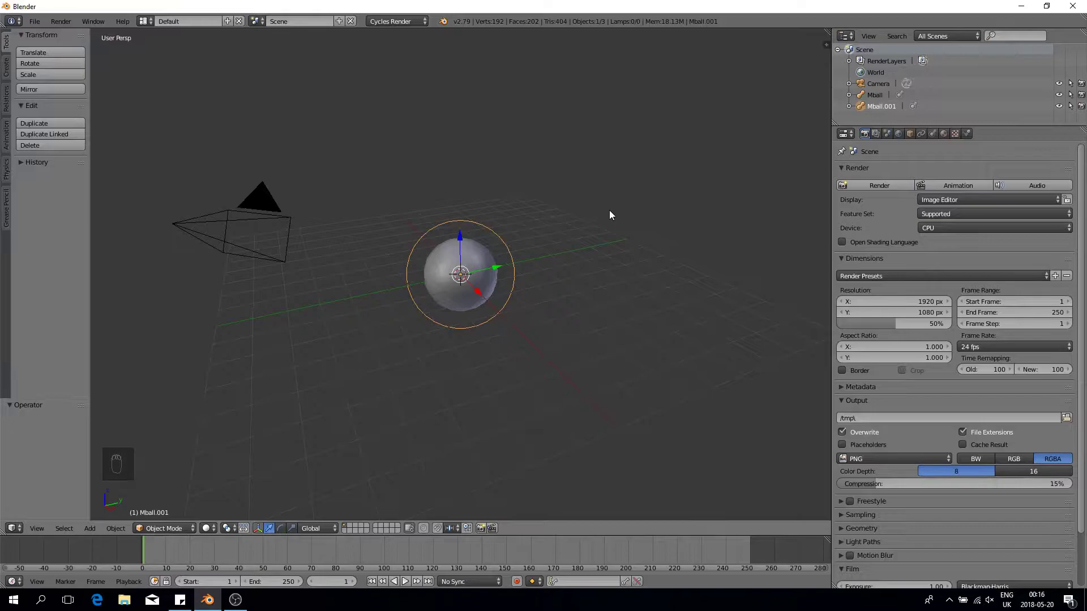
In Metaball Data, set Resolution View to 0.050 and Render to 0.025, then view from the front
click(932, 134)
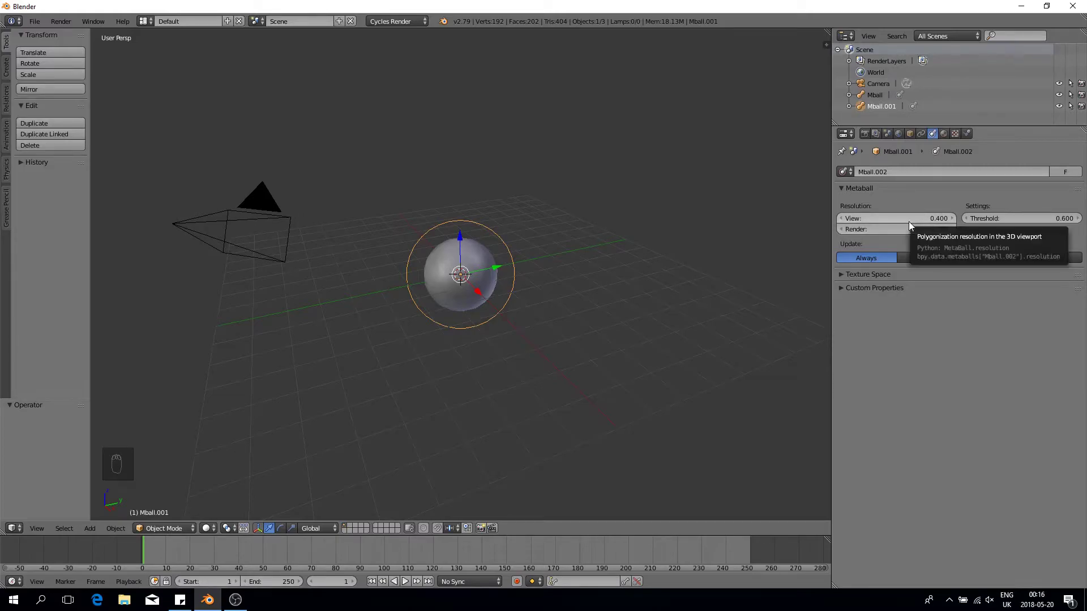
drag(912, 221, 838, 221)
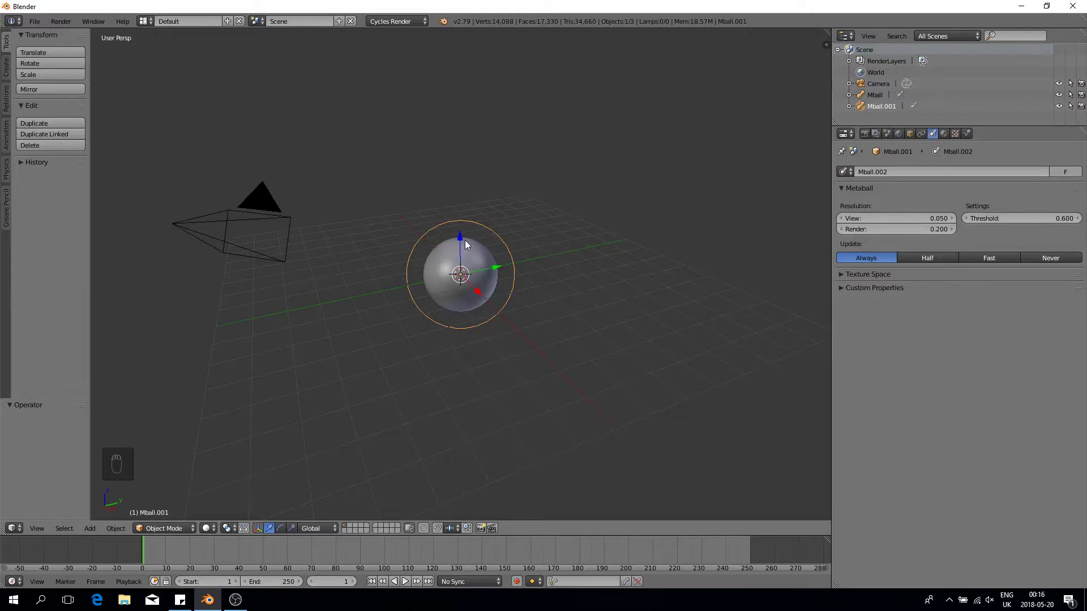
scroll(464, 243, up, 5)
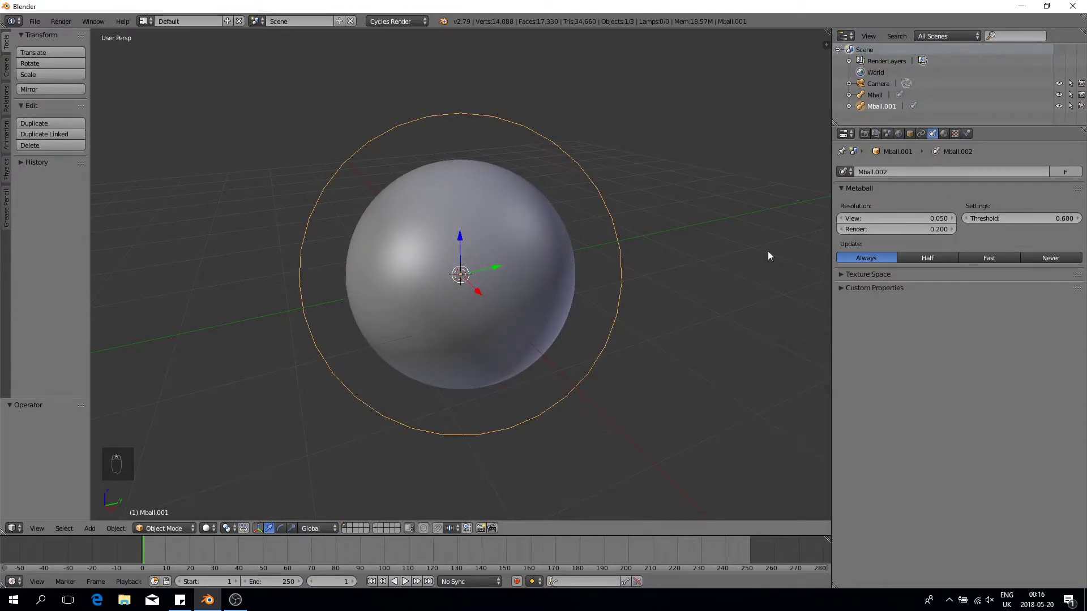
drag(892, 229, 866, 229)
scroll(601, 274, down, 8)
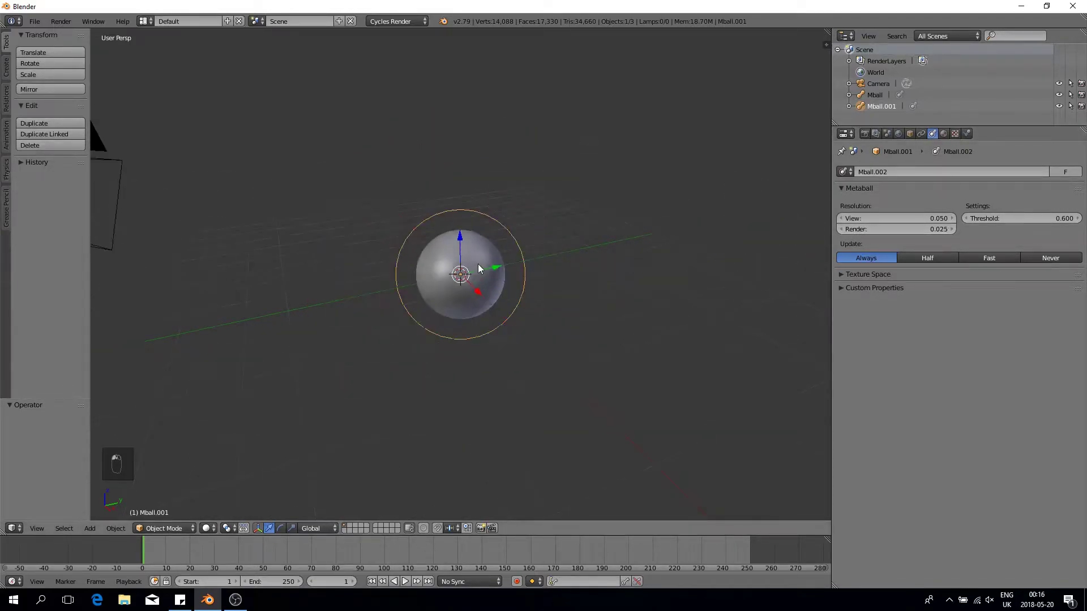
scroll(478, 264, up, 3)
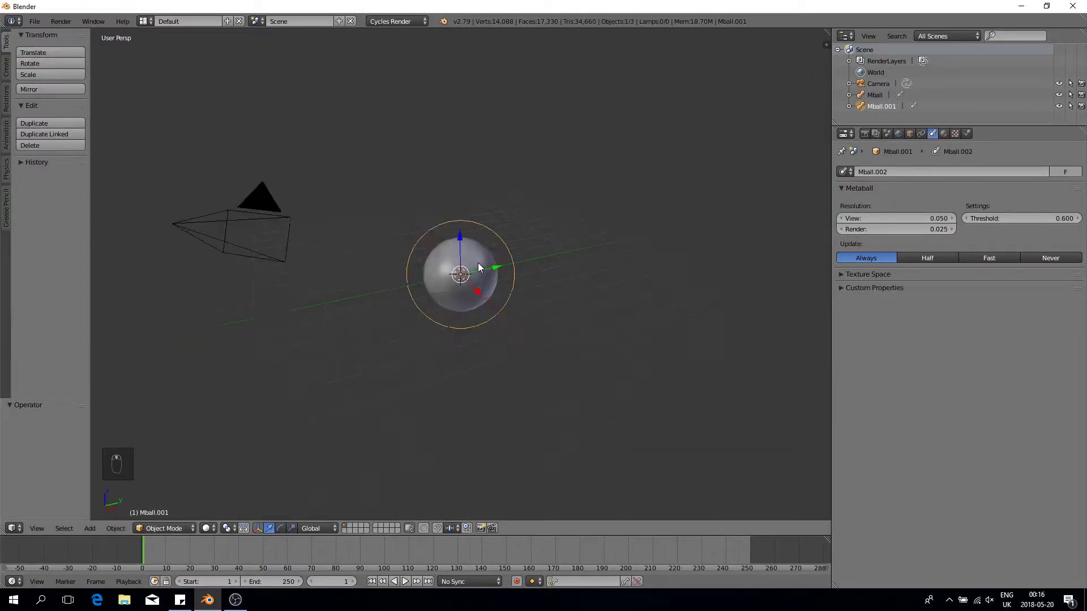
scroll(494, 261, up, 2)
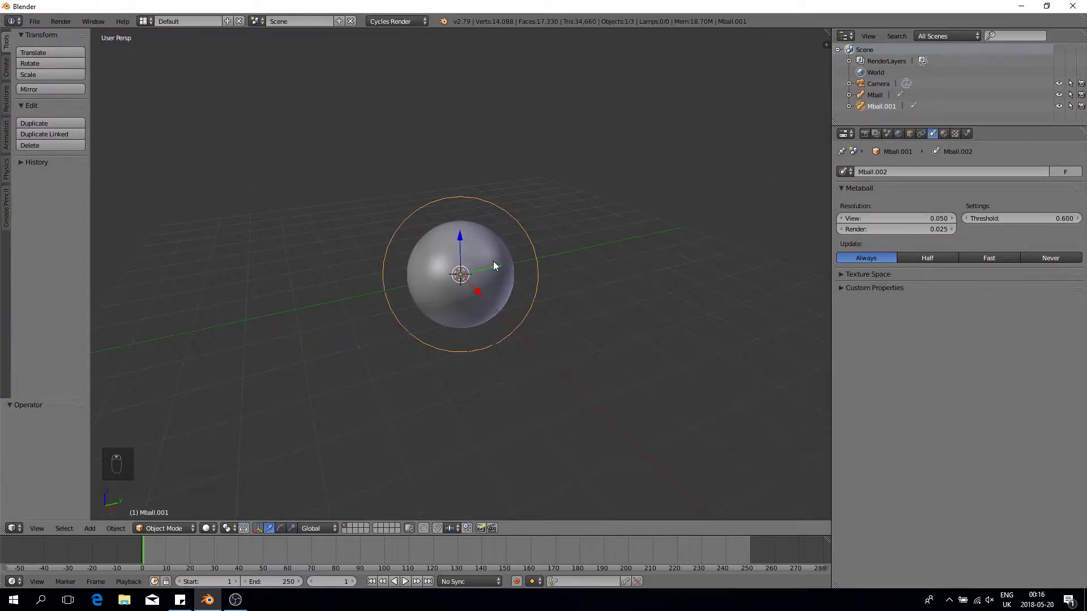
scroll(494, 261, down, 2)
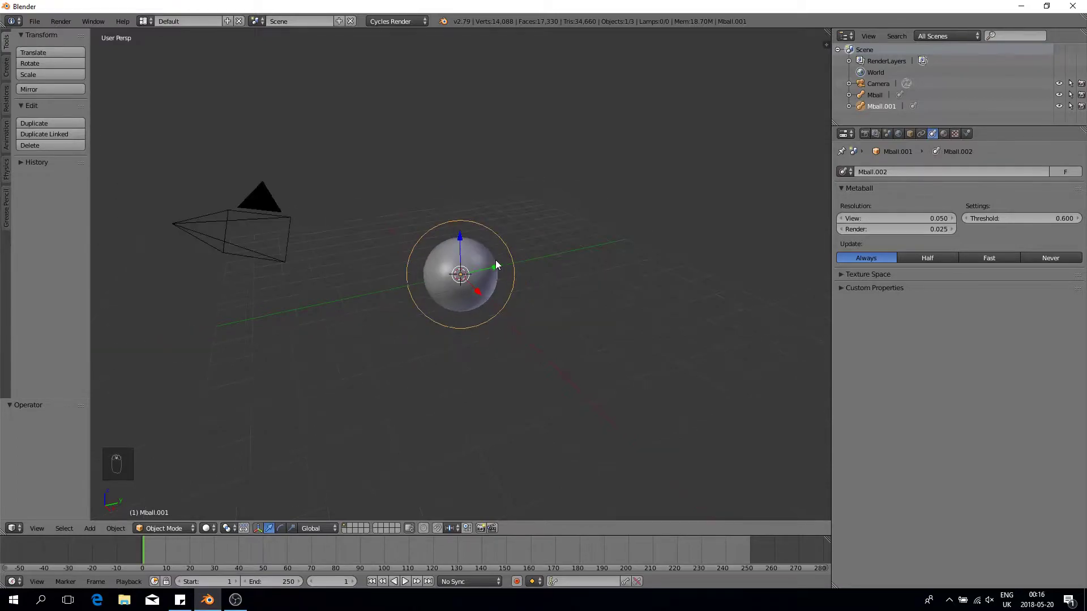
middle_drag(536, 219, 546, 212)
key(KP_1)
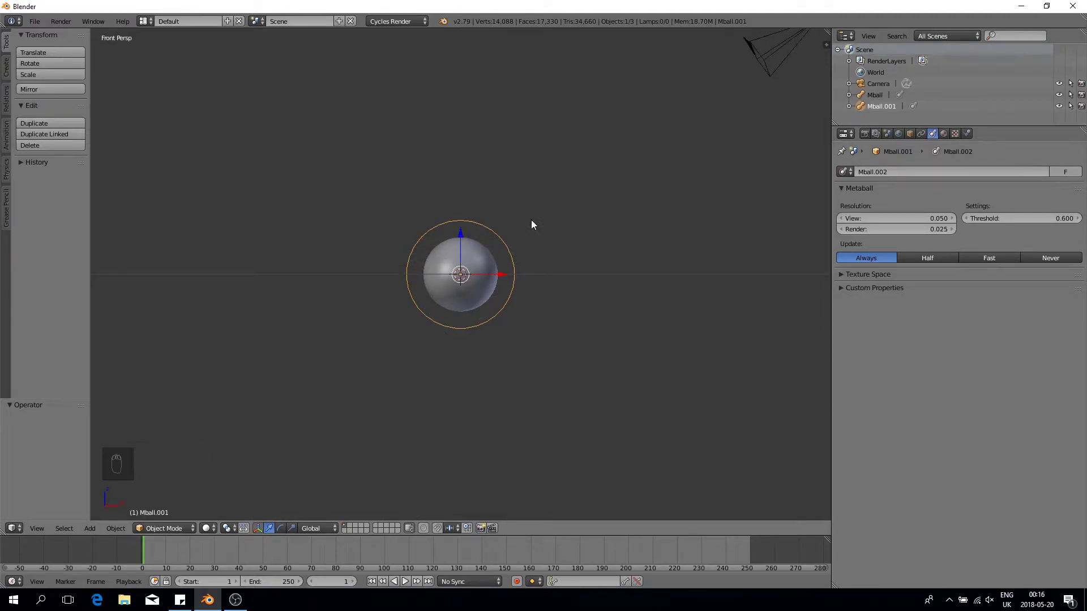
Align the camera to the front view and scale both metaballs up to about 2.07–2.08
key(ctrl+alt+KP_0)
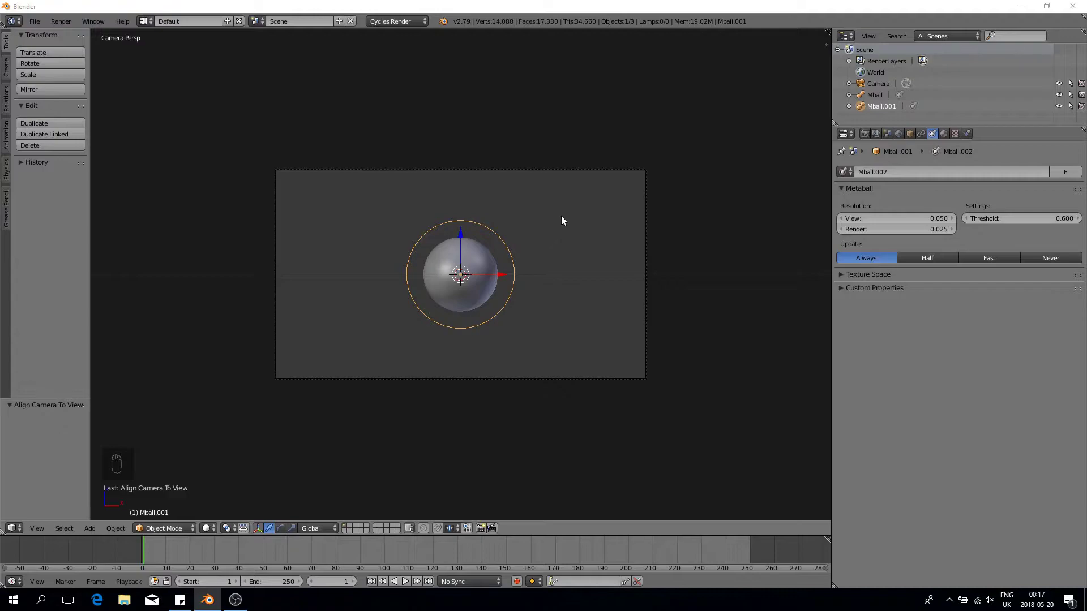
key(s)
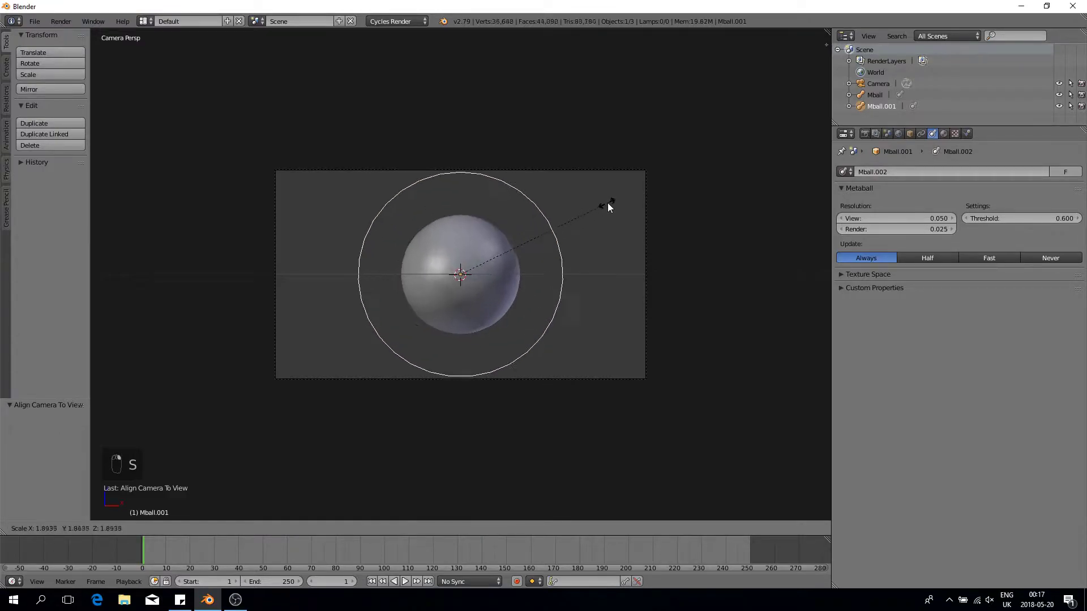
click(617, 195)
key(z)
right_click(512, 243)
key(z)
key(z)
key(s)
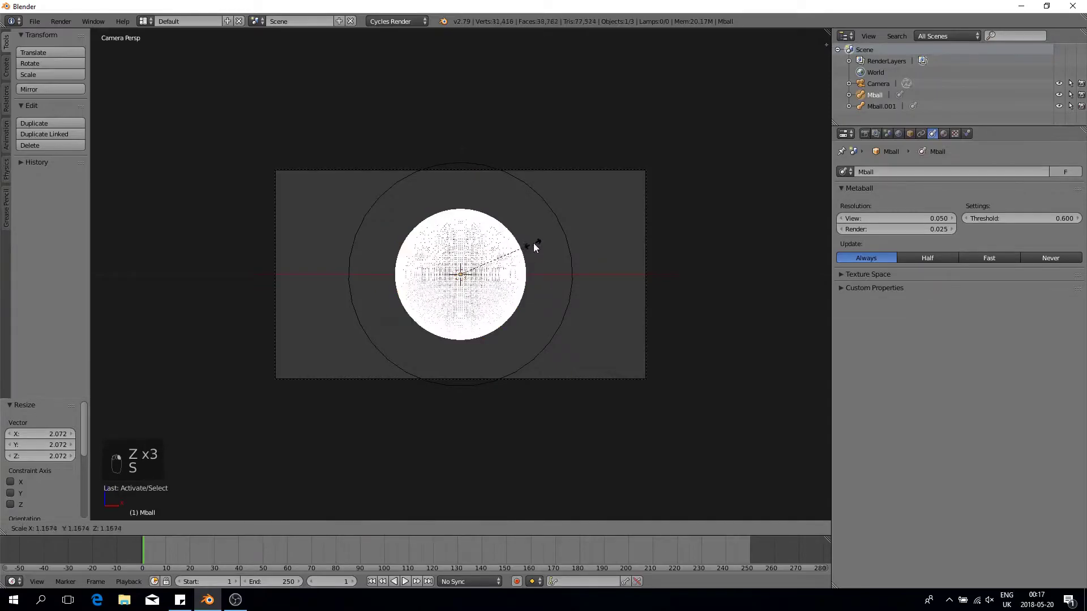
click(583, 215)
key(z)
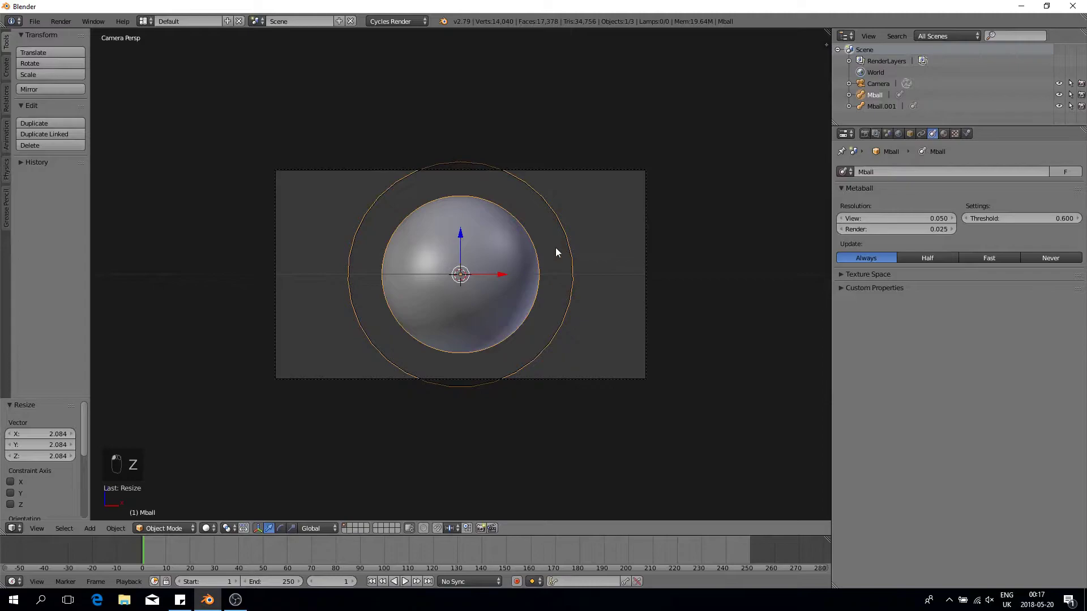
Enlarge the timeline, show the sidebar, and keyframe Mball's location at frame 1
drag(495, 535, 526, 457)
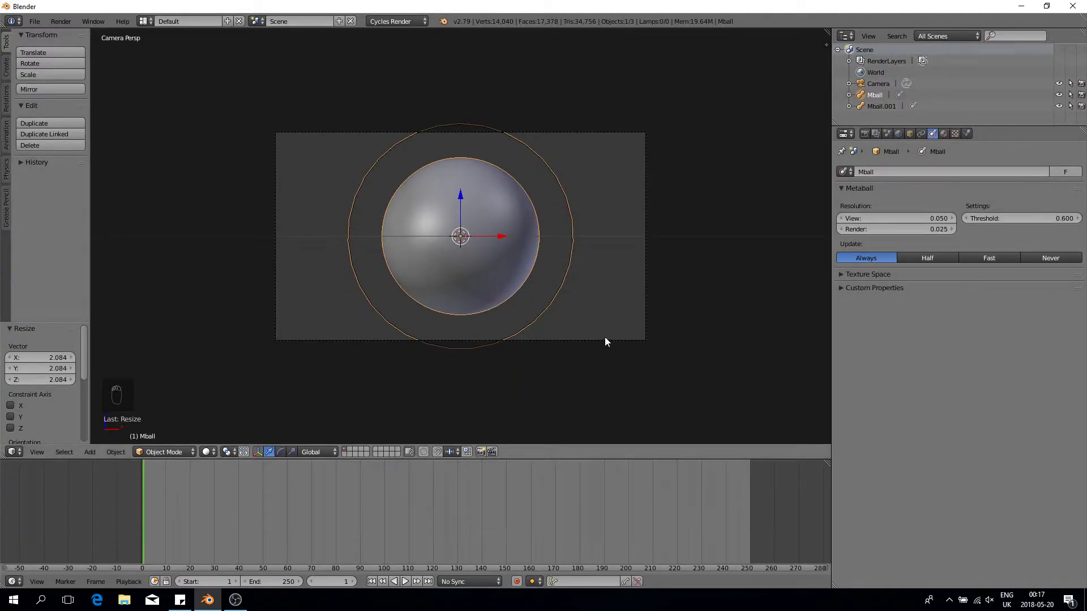
key(n)
scroll(777, 72, up, 10)
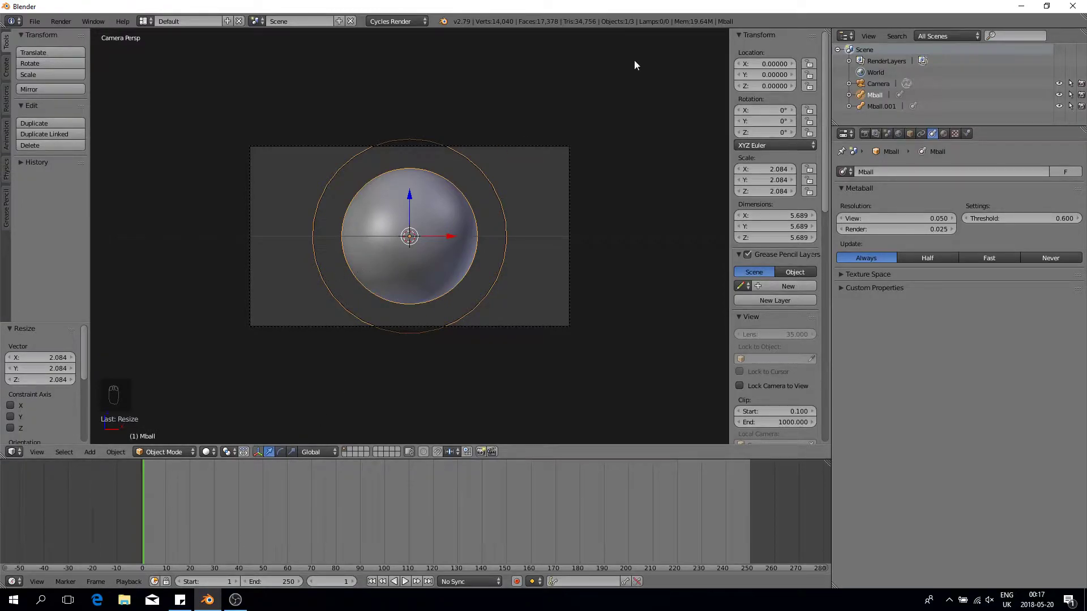
right_click(743, 70)
click(763, 70)
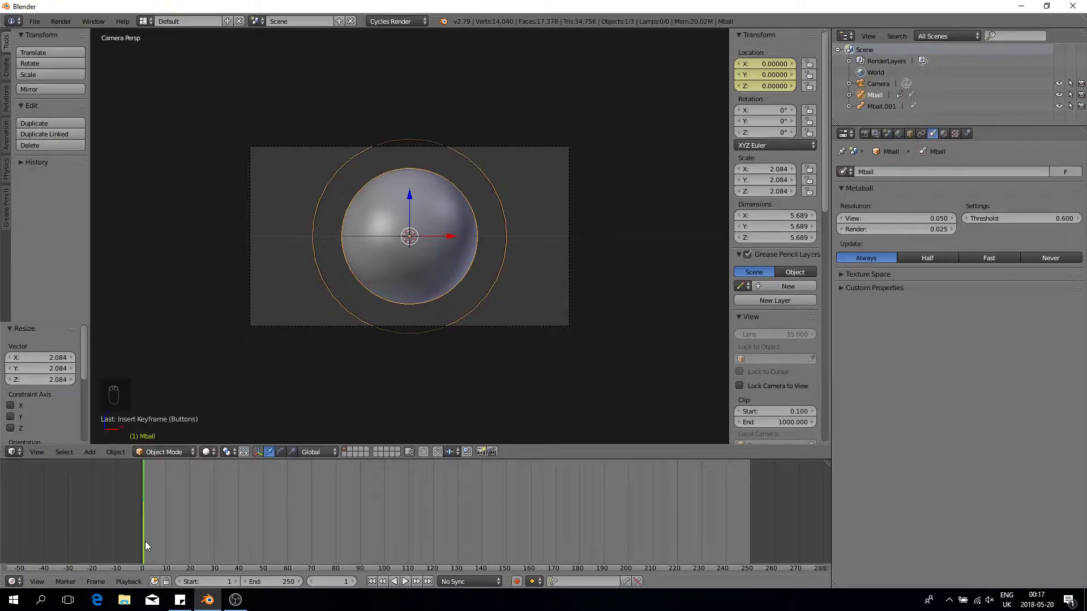
At frame 100, move Mball along X to -3.593 and keyframe its location
drag(145, 542, 385, 518)
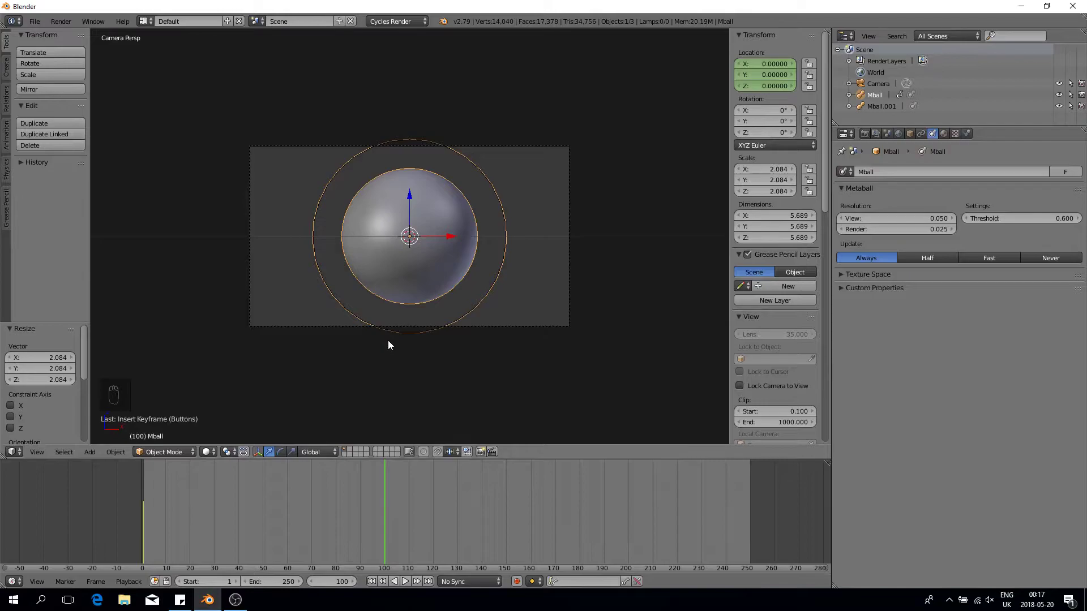
key(g)
key(x)
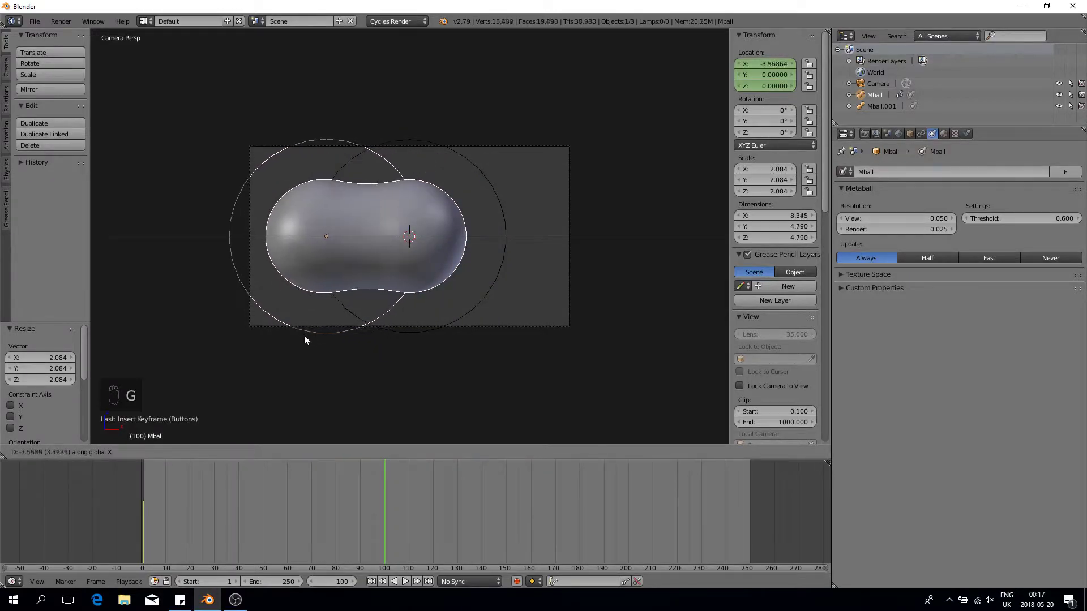
click(304, 336)
right_click(746, 71)
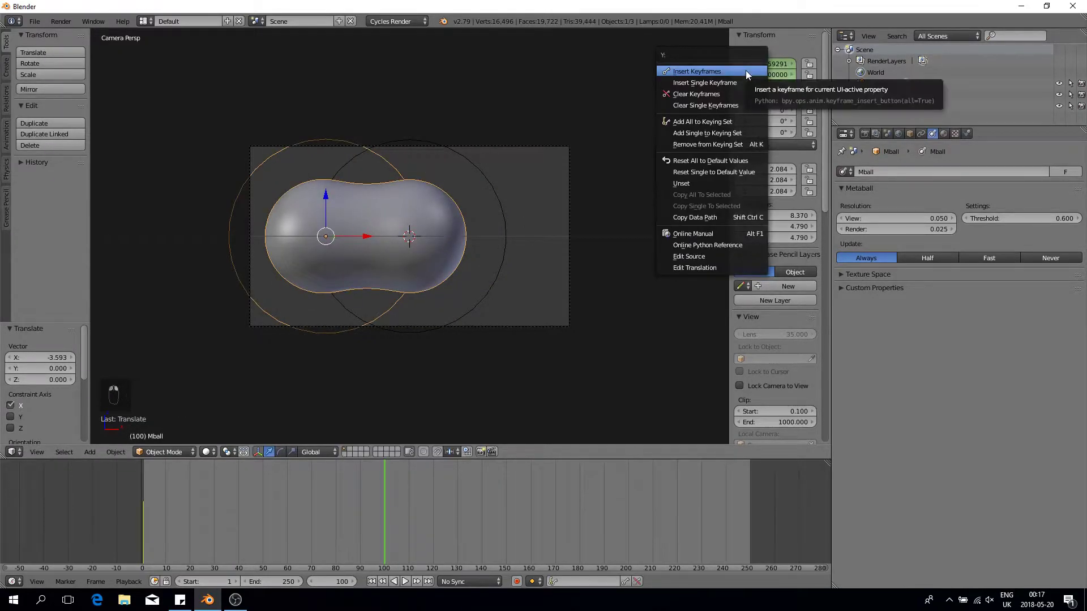
click(745, 70)
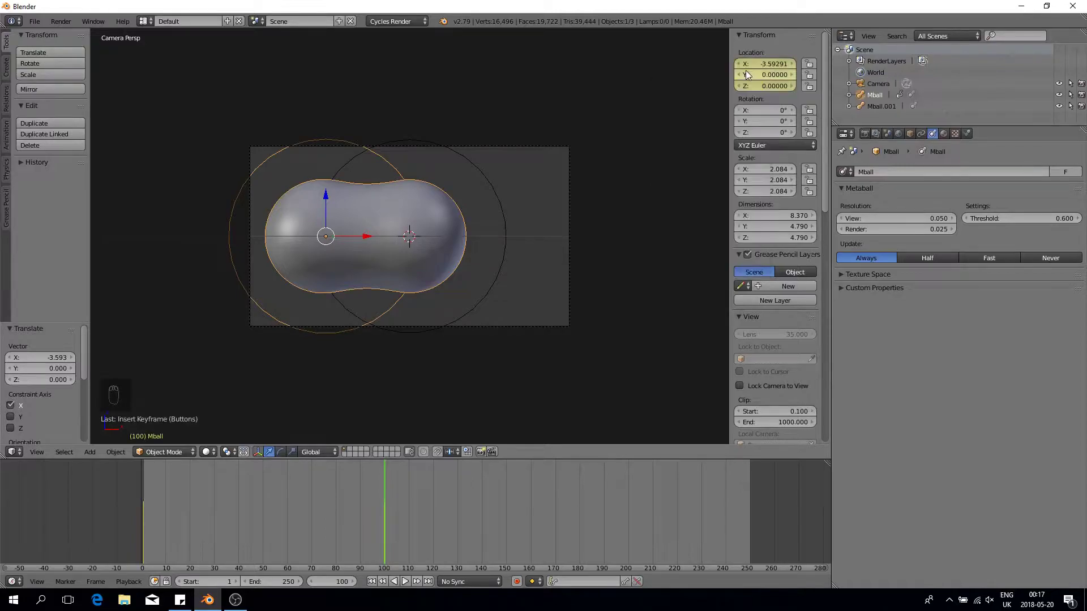
Select Mball.001, keyframe its location at frame 1, and move to frame 100
right_click(498, 232)
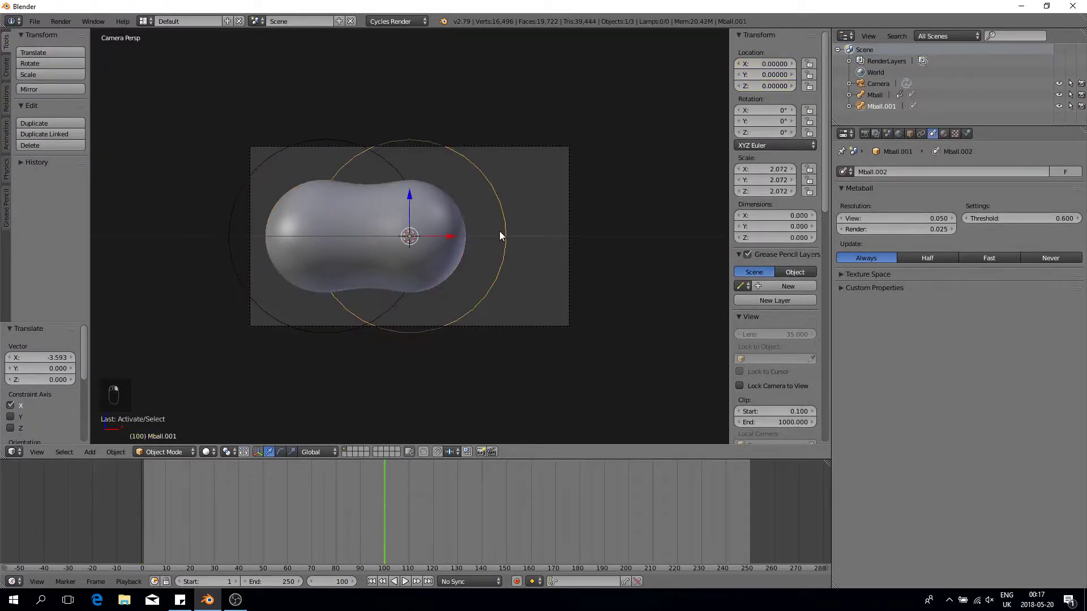
key(alt+a)
click(147, 548)
click(144, 548)
key(alt+a)
right_click(769, 79)
click(768, 81)
key(alt+a)
drag(318, 528, 385, 519)
key(alt+a)
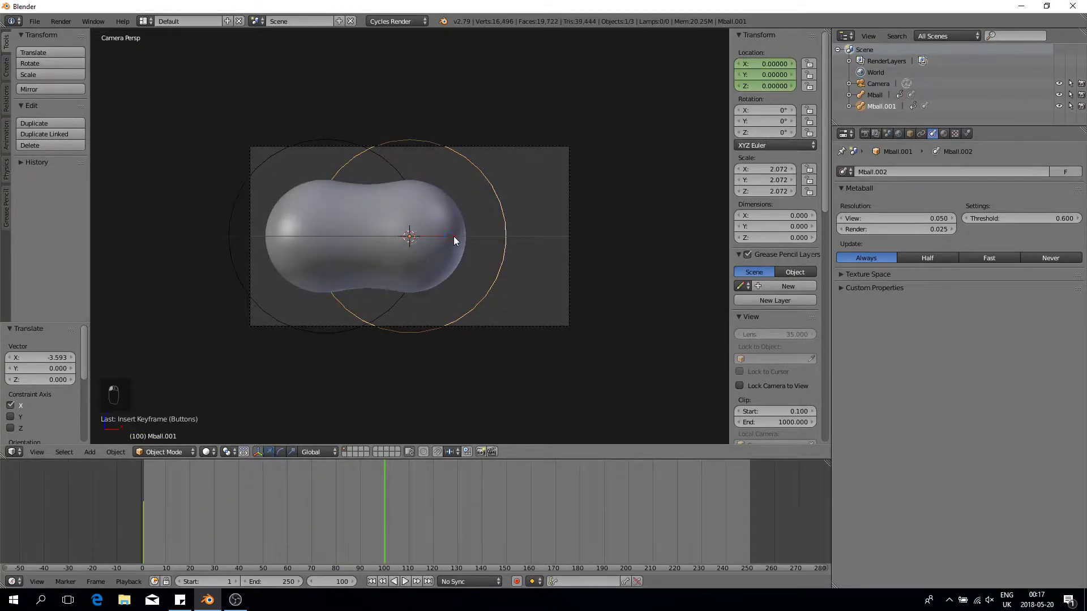
Move Mball.001 to X 3.107 and keyframe its location at frame 100
key(g)
click(525, 226)
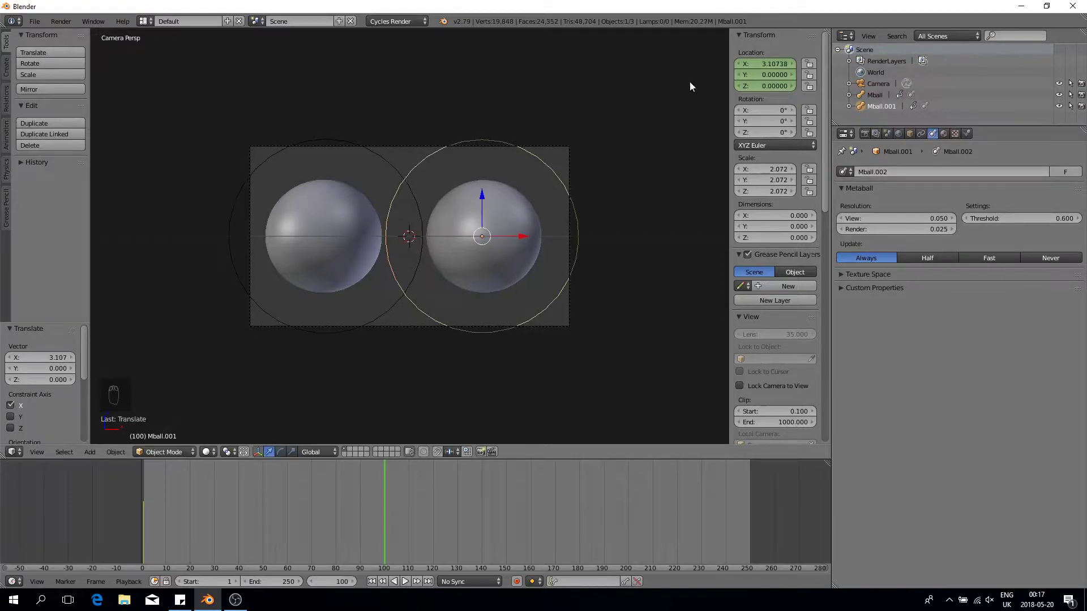
right_click(761, 65)
click(762, 70)
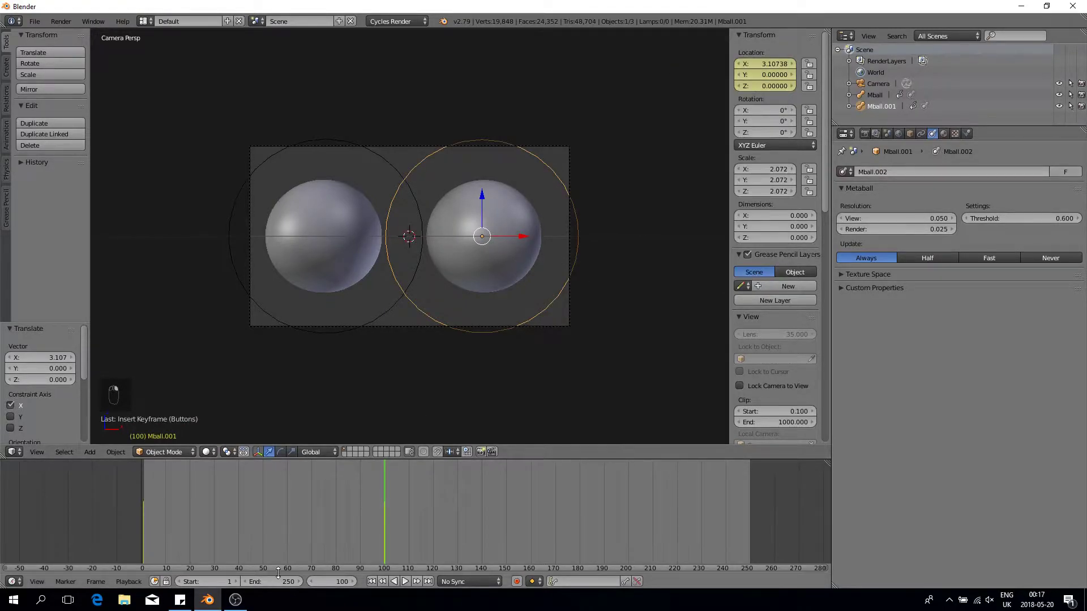
Set the animation end frame to 100, play it back, and scrub through it
text(100)
key(Return)
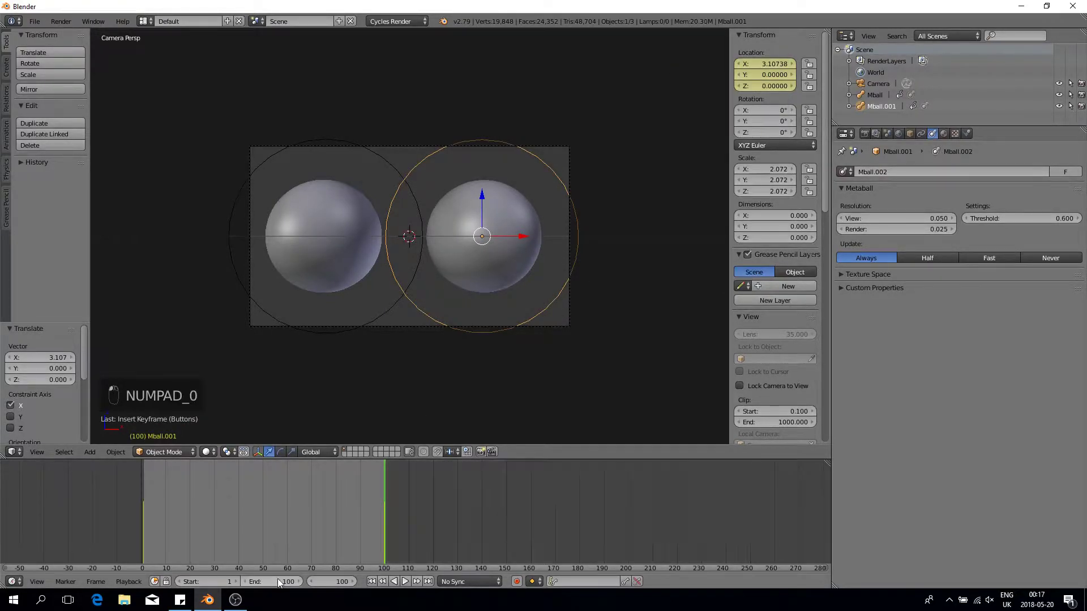
click(405, 581)
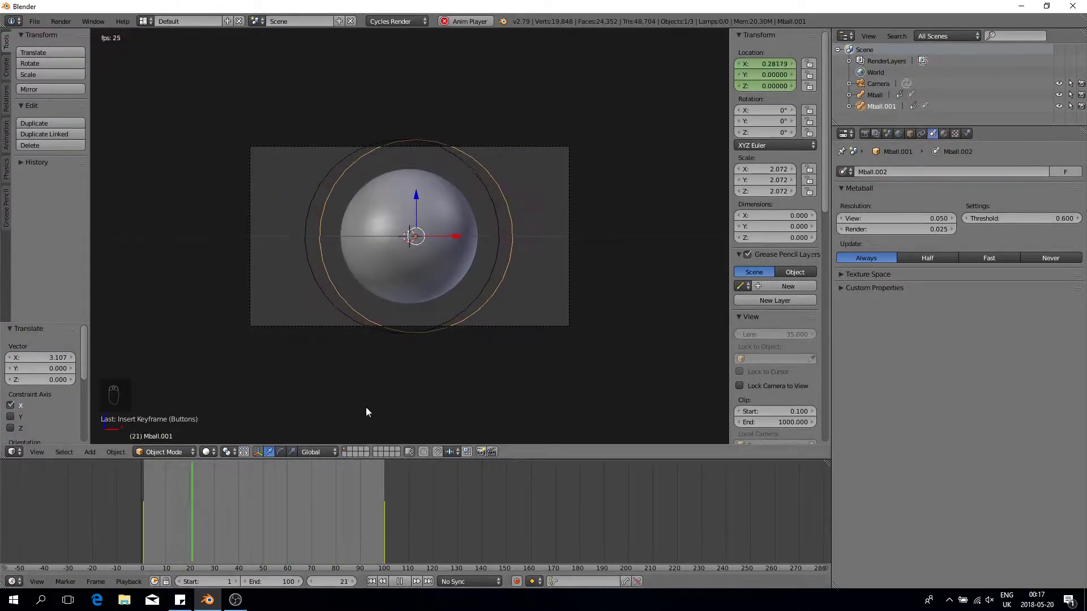
click(401, 581)
mouse_move(362, 545)
mouse_down()
mouse_move(315, 529)
mouse_move(205, 524)
mouse_move(341, 478)
mouse_up()
Check the scene in wireframe and rendered shading, then bring up the World properties
key(z)
key(z)
key(shift+z)
key(shift+z)
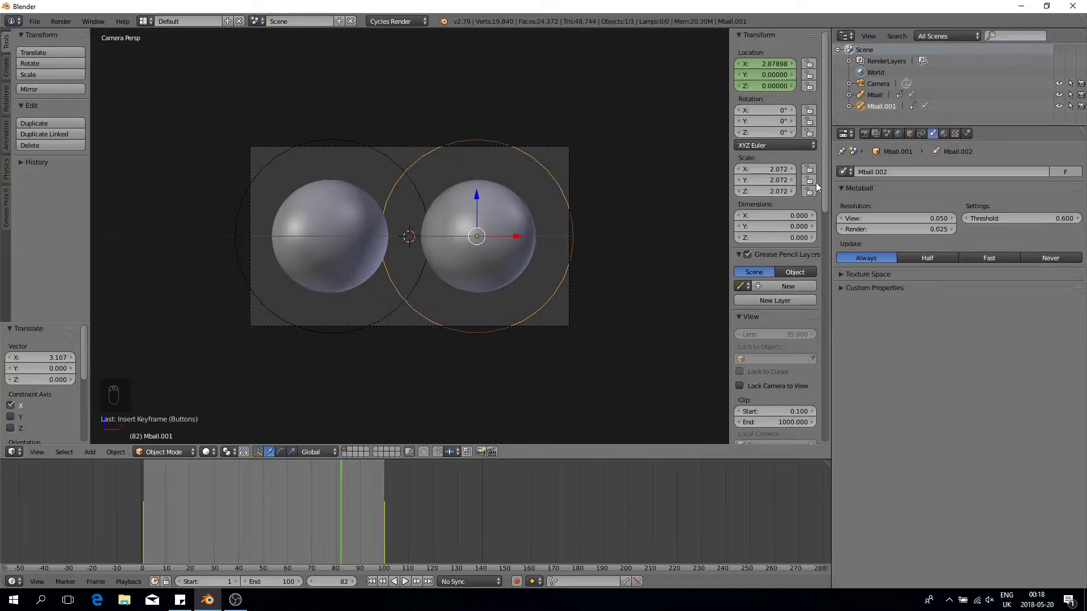
click(900, 133)
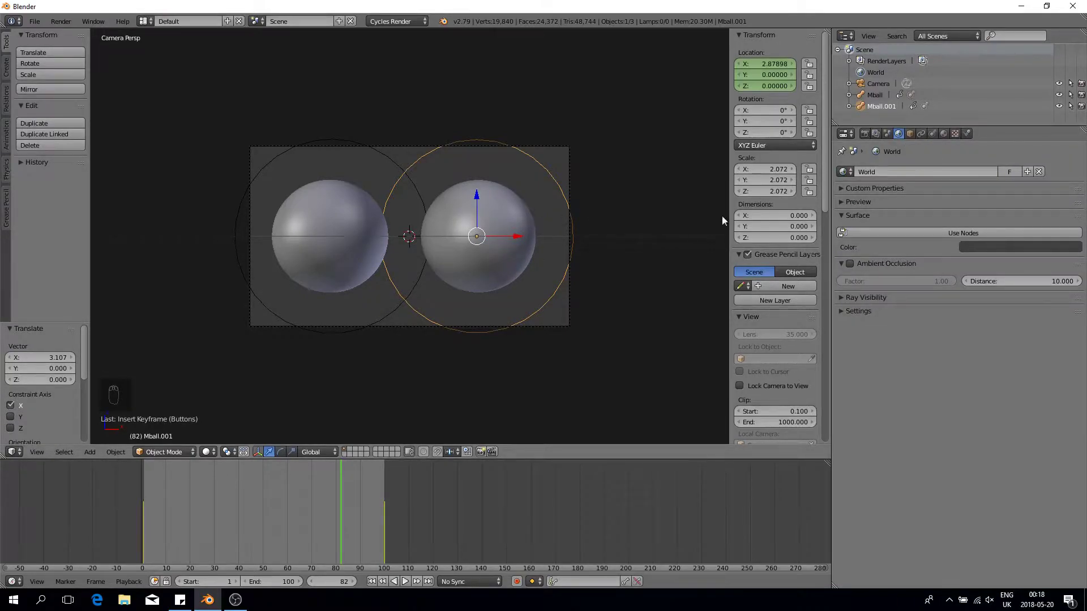
Set the World colour to black, check it in the rendered preview, and show Mball.001's Material tab
click(959, 248)
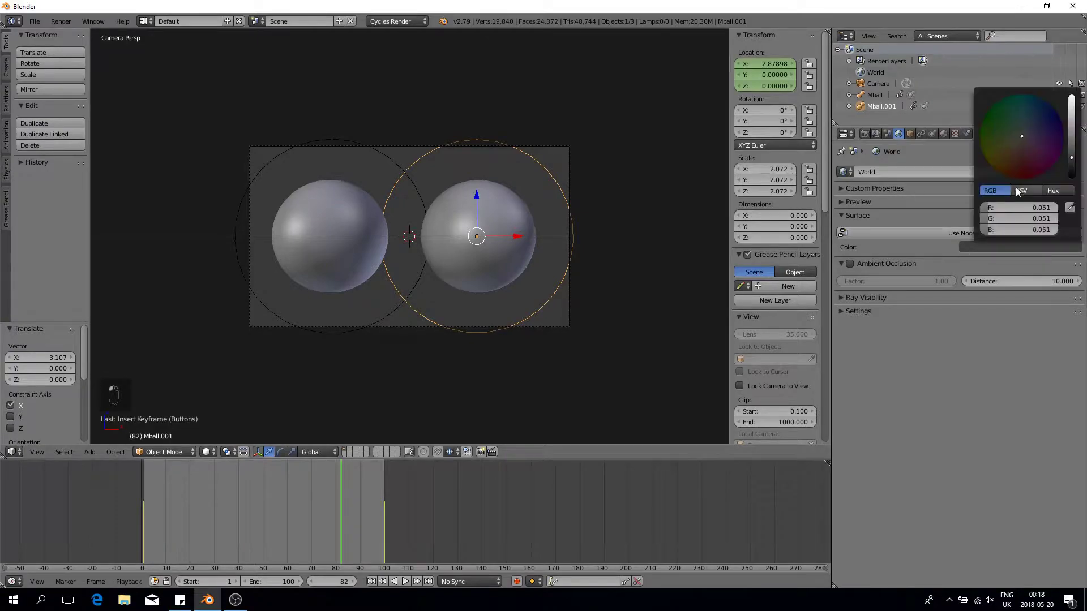
drag(1070, 166, 1071, 178)
key(shift+z)
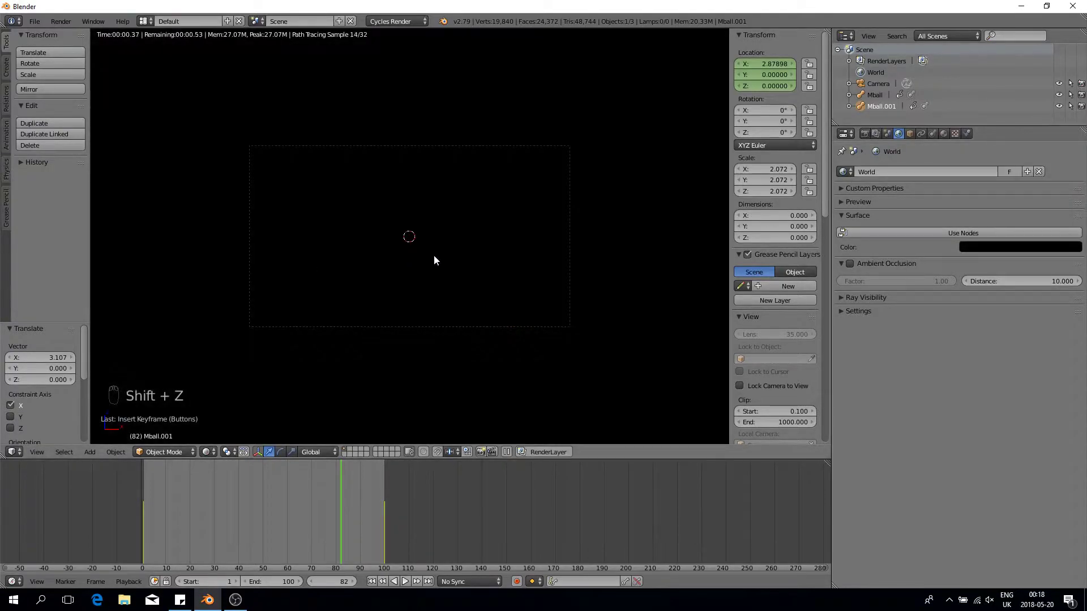
key(shift+z)
click(943, 135)
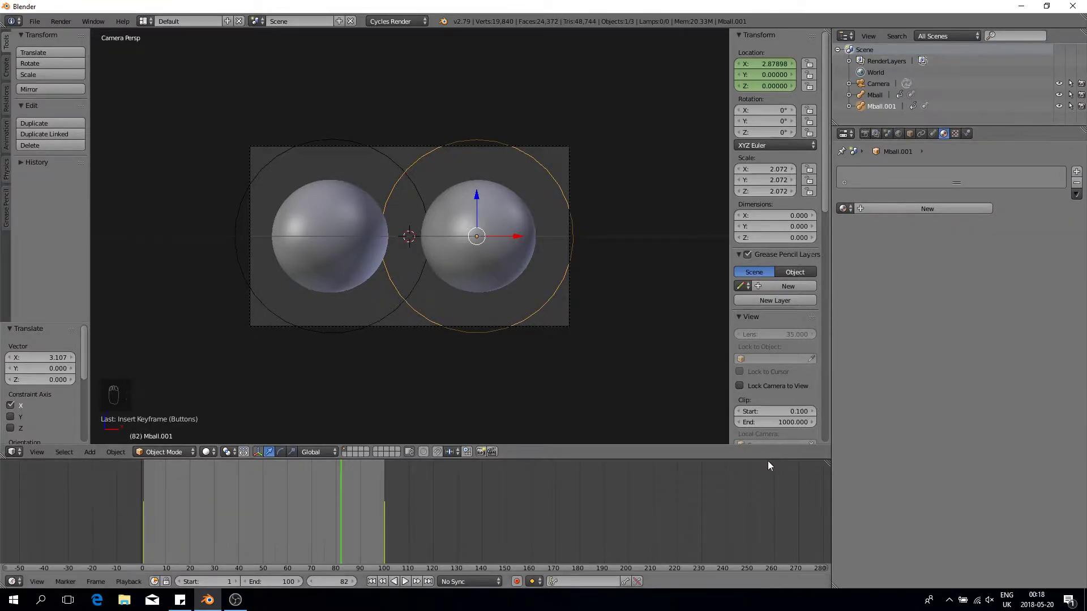
Enlarge the timeline area and switch it to the Node Editor
drag(768, 460, 379, 435)
click(395, 582)
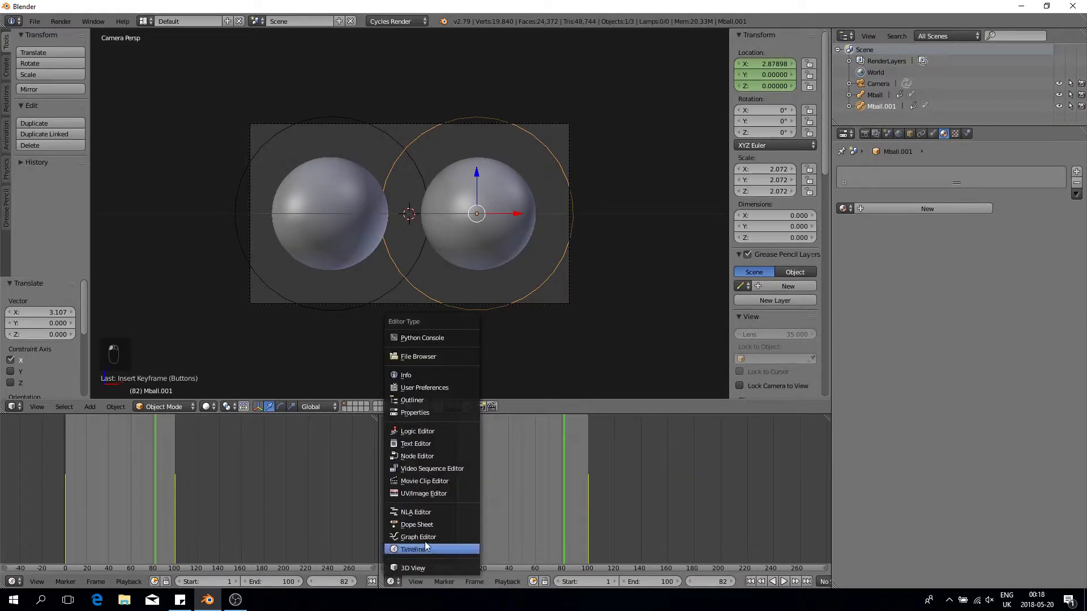
click(431, 457)
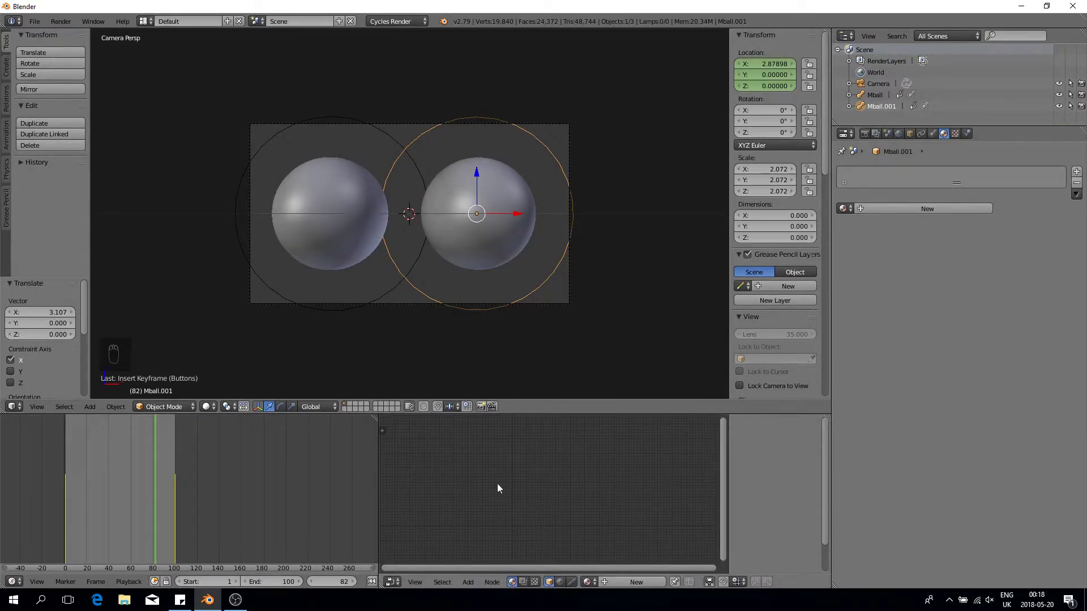
Add the new material Material.001 to Mball.001 and delete its Diffuse BSDF node
click(626, 582)
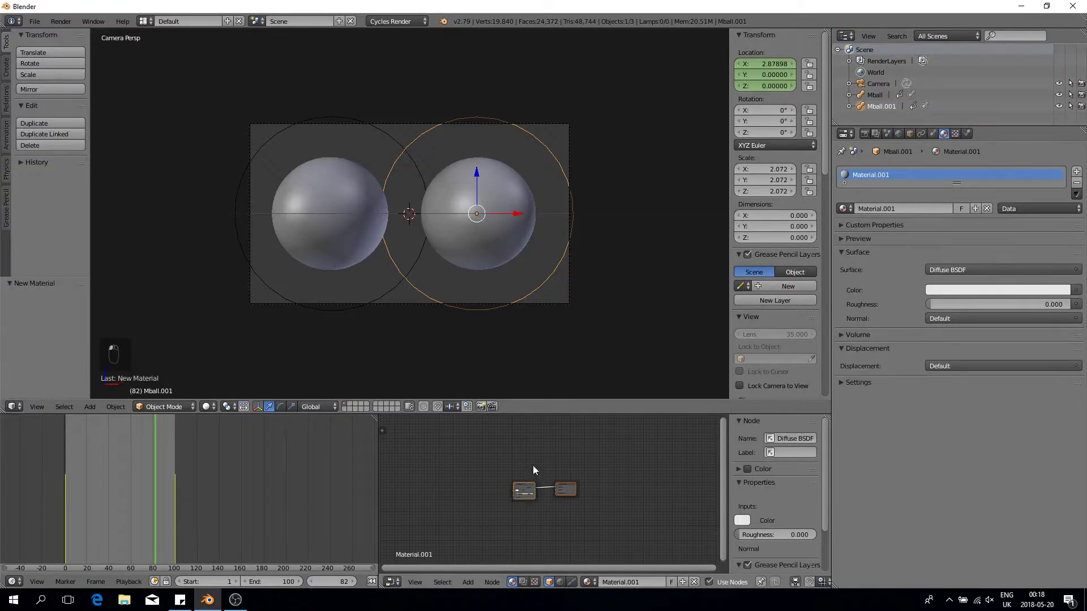
click(508, 486)
key(x)
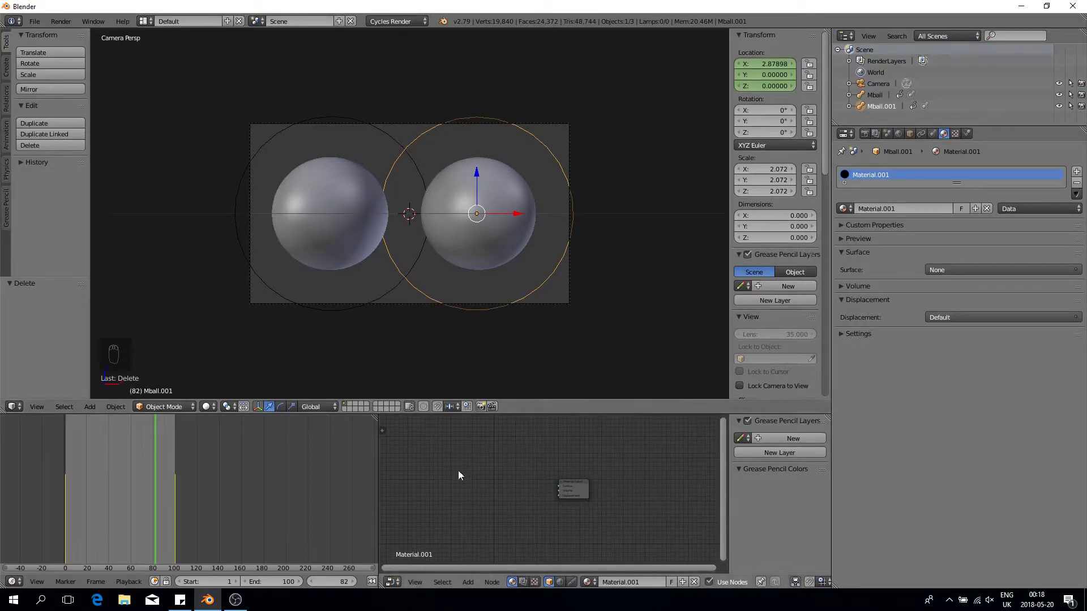
Add a Transparent BSDF node to Material.001's node tree
key(shift+a)
mouse_move(445, 497)
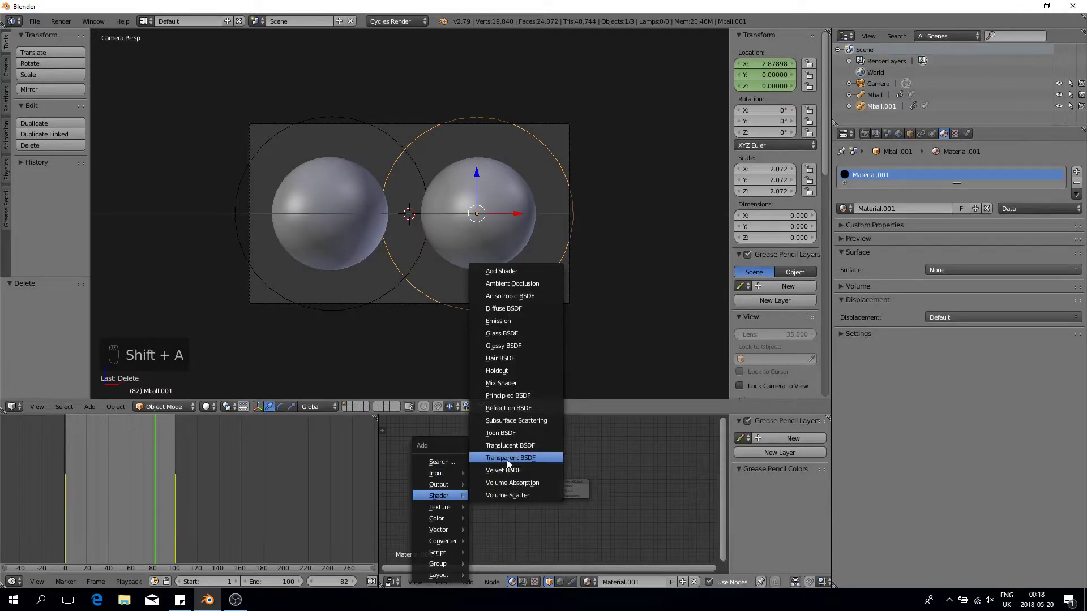
click(507, 460)
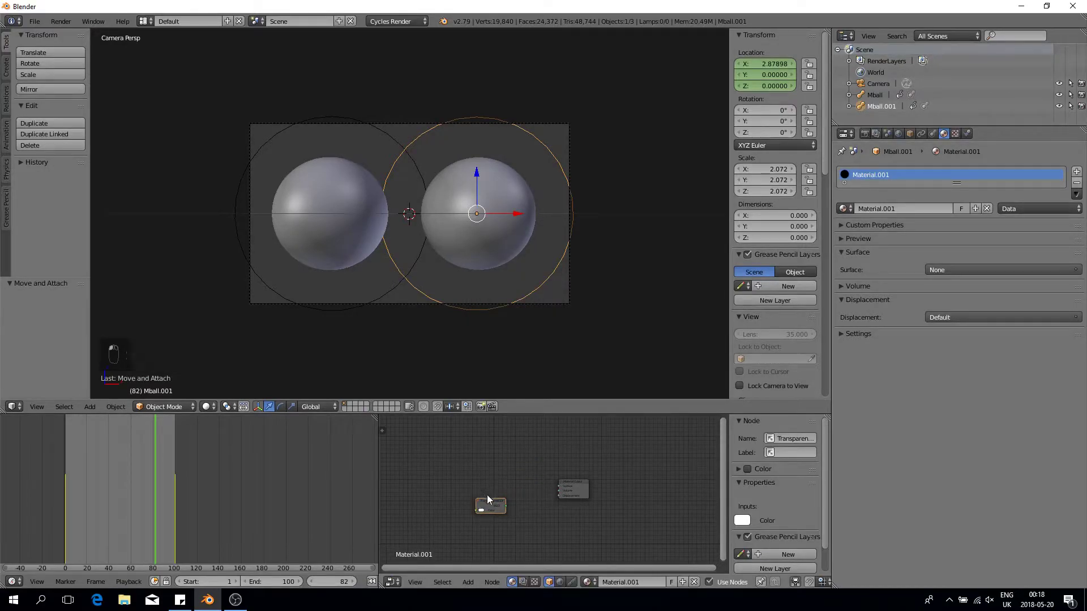
click(485, 505)
Add a Layer Weight node and nudge the Transparent BSDF node aside
key(shift+a)
mouse_move(488, 459)
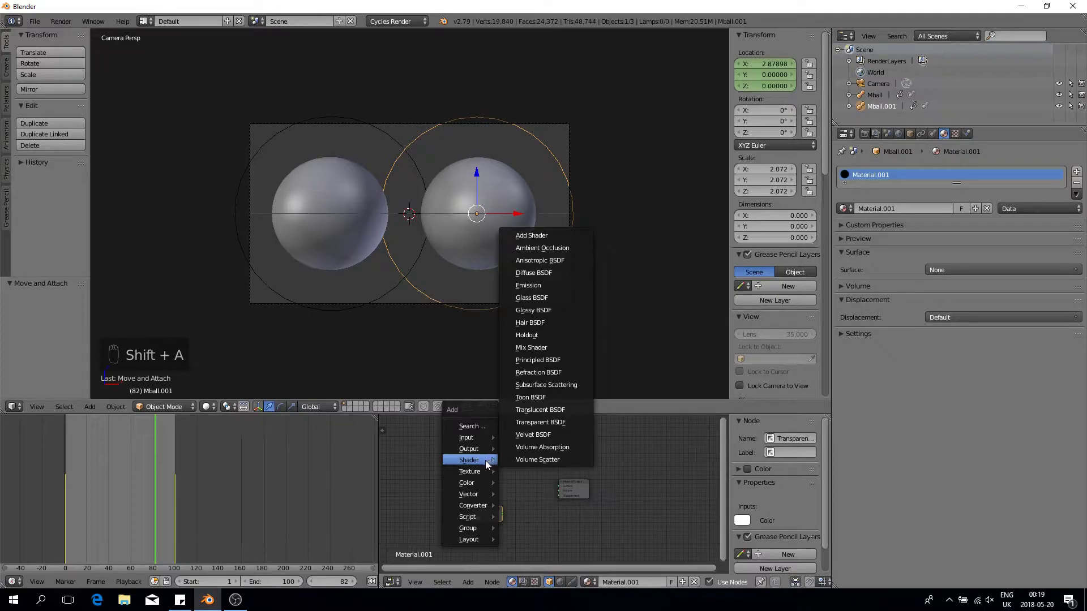
mouse_move(477, 439)
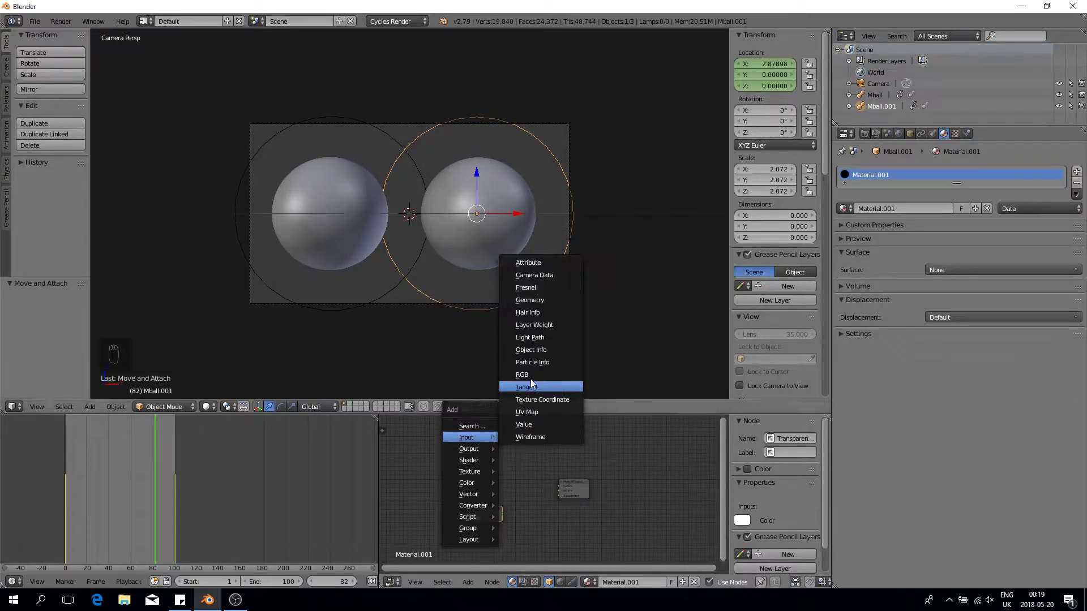
click(532, 325)
click(482, 429)
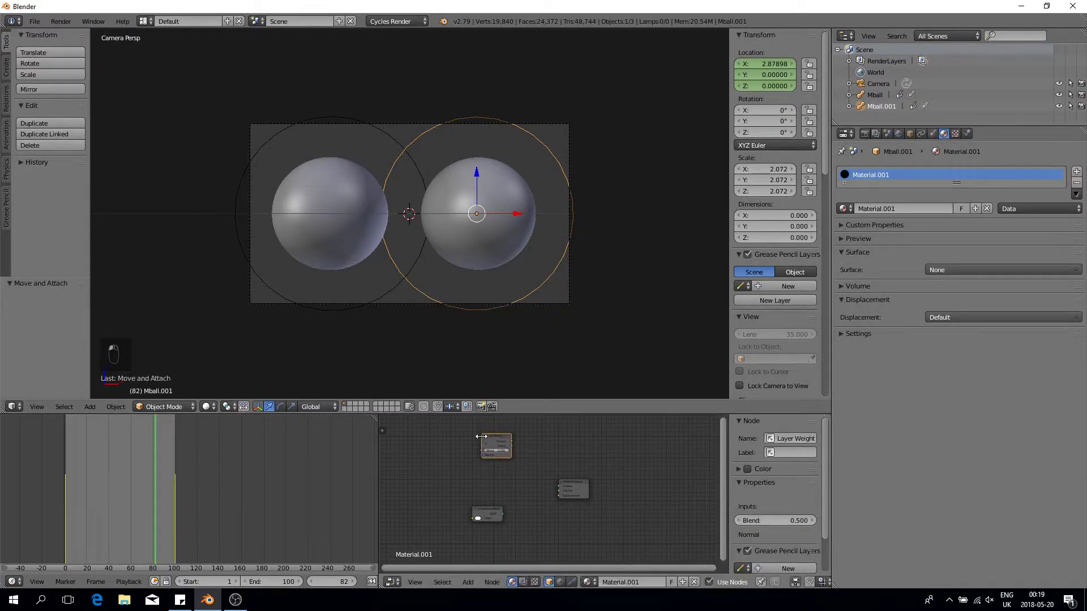
drag(490, 512, 498, 518)
Add a Mix Shader node and connect it to the Material Output surface
key(shift+a)
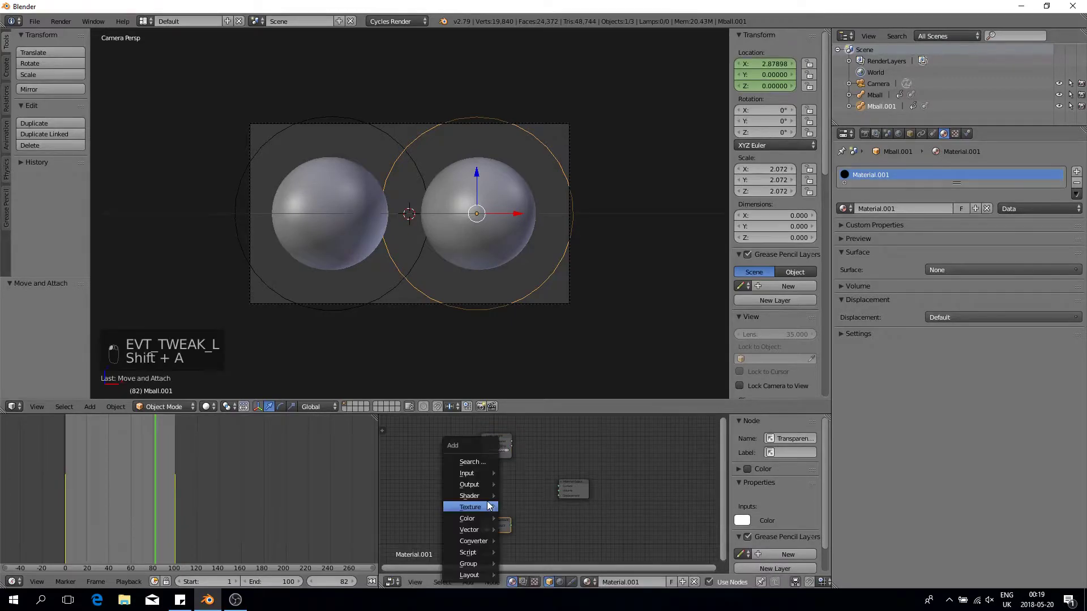
mouse_move(483, 497)
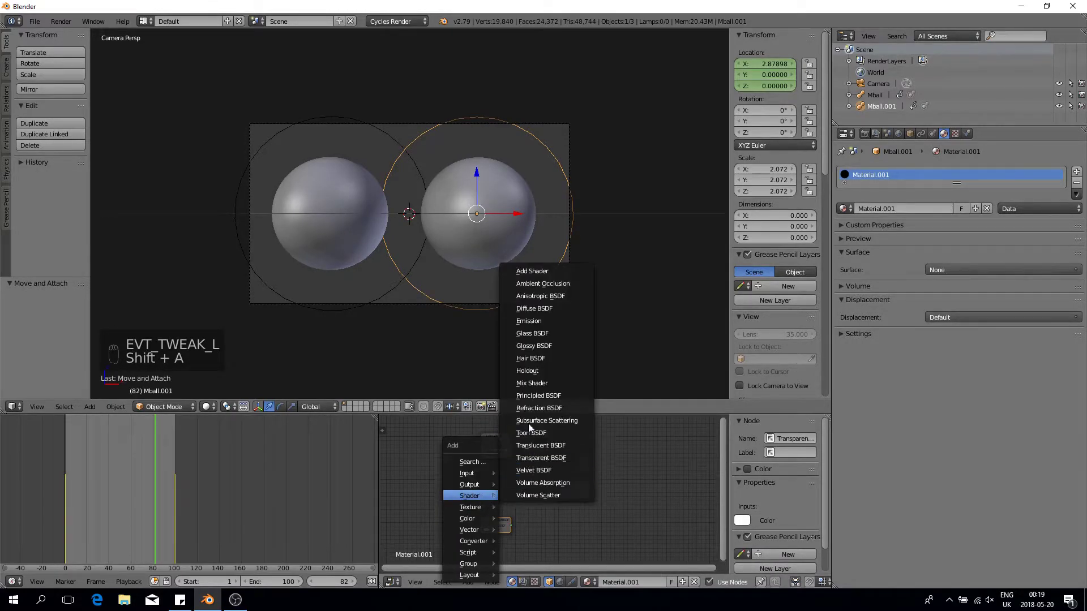
click(530, 383)
click(497, 478)
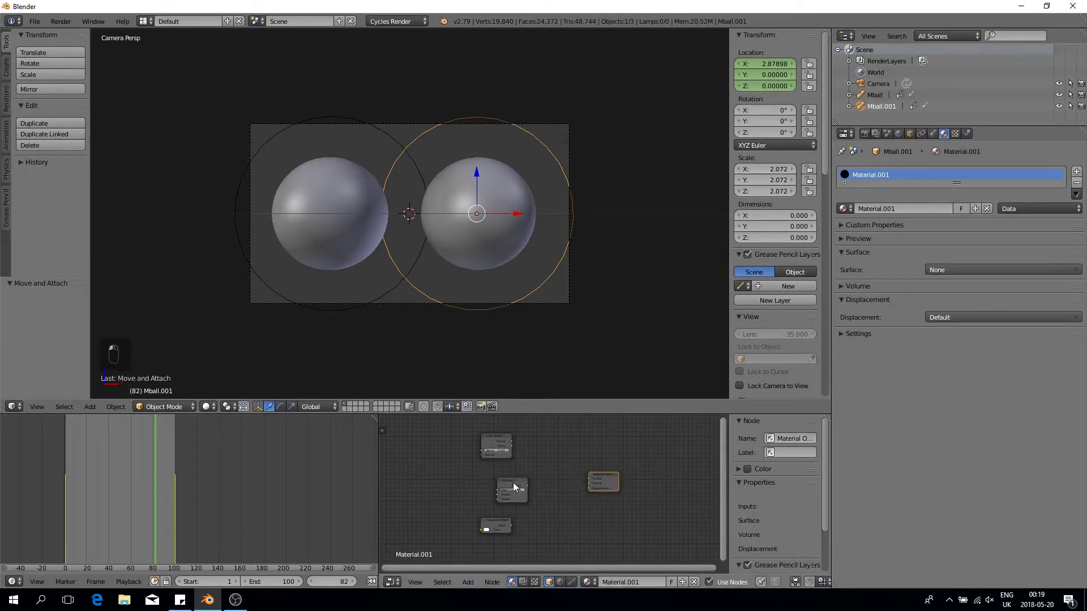
drag(514, 483, 534, 483)
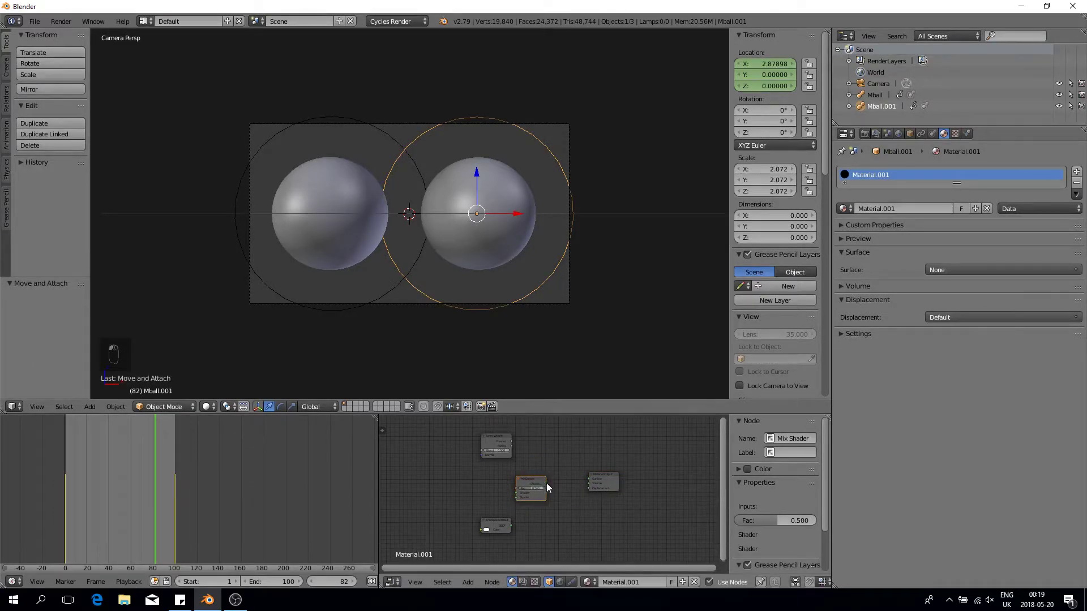
drag(546, 483, 588, 478)
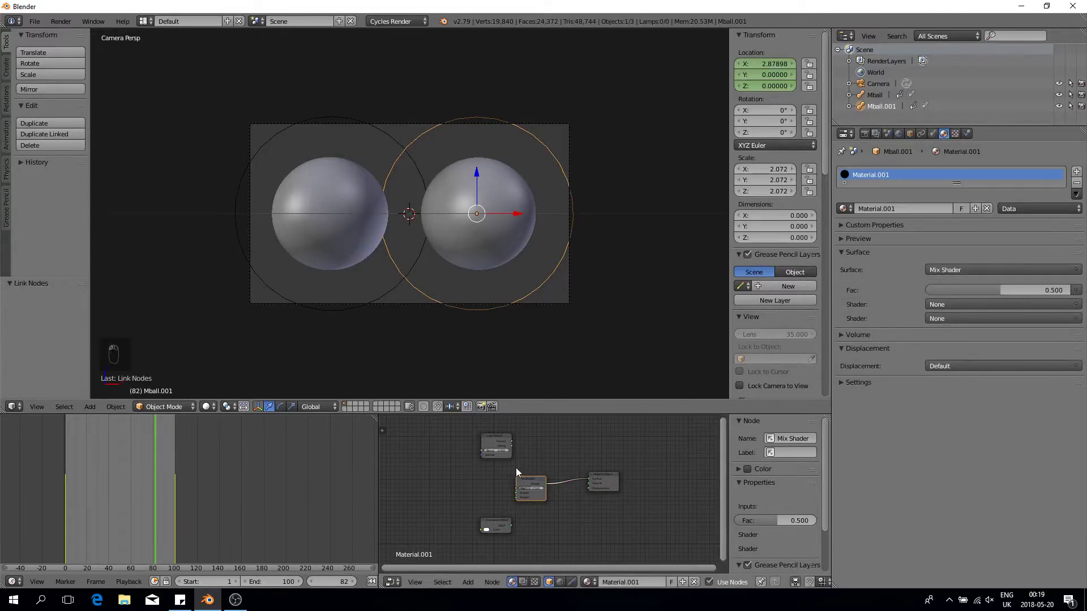
Add a second Mix Shader node beside the Layer Weight node
click(500, 434)
key(shift+a)
mouse_move(453, 479)
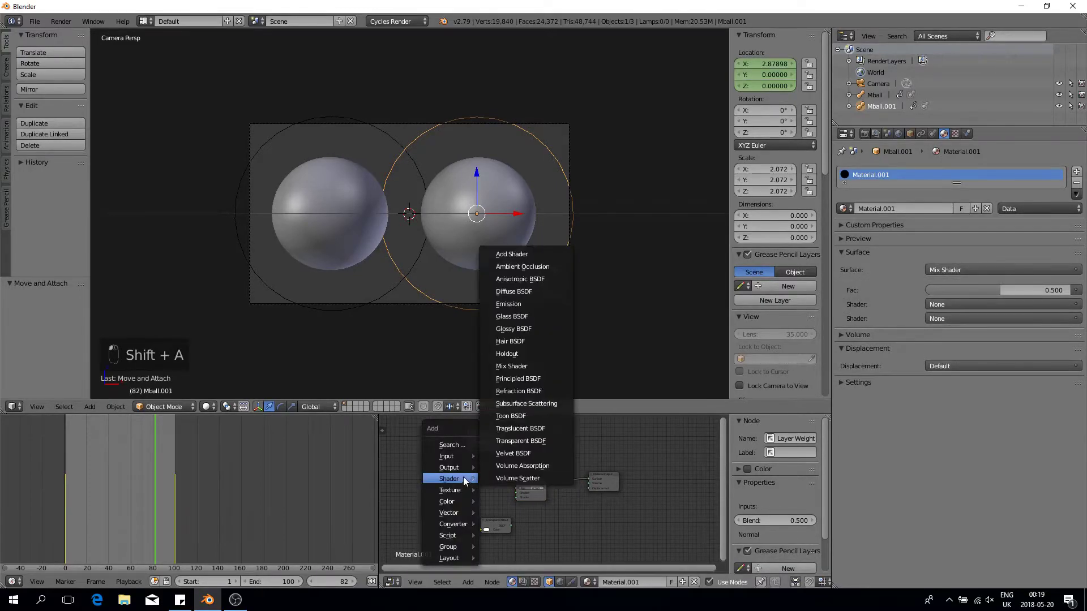
click(502, 368)
click(437, 483)
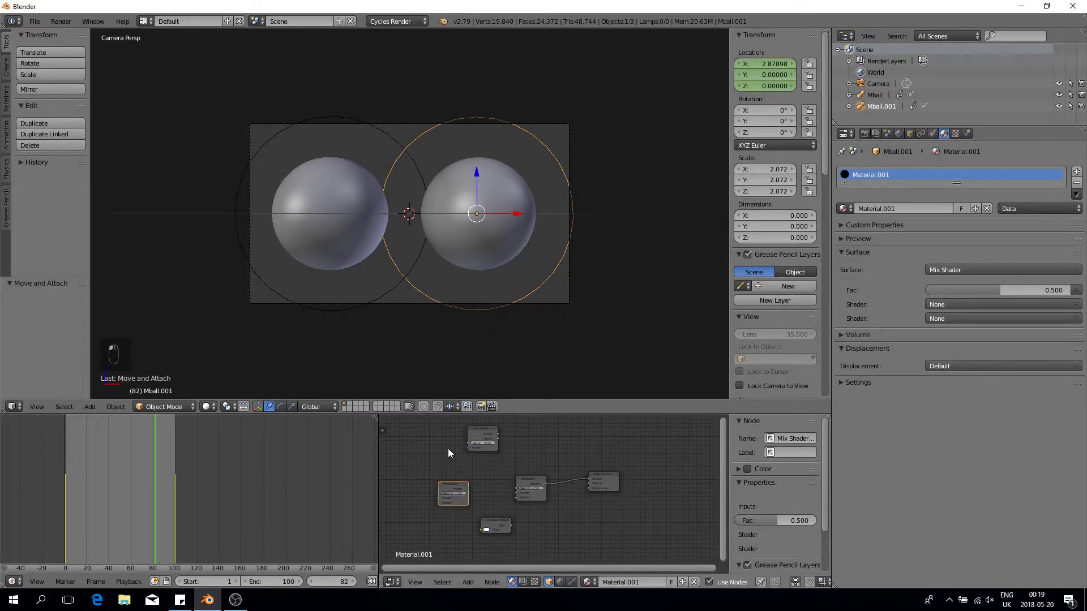
middle_drag(516, 454, 592, 458)
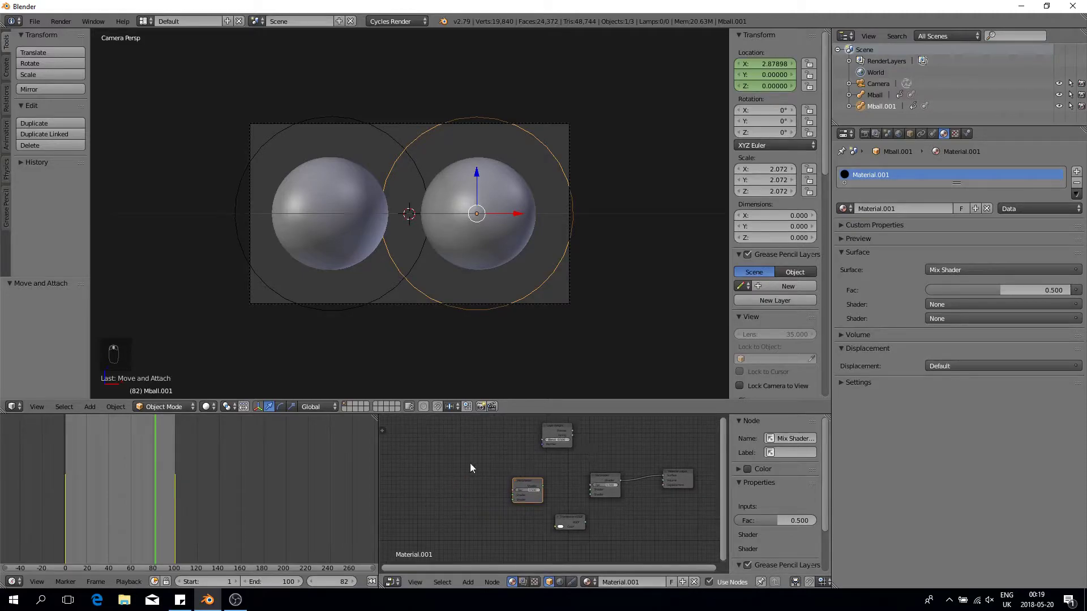
Add an Emission shader node to the material
key(shift+a)
mouse_move(472, 465)
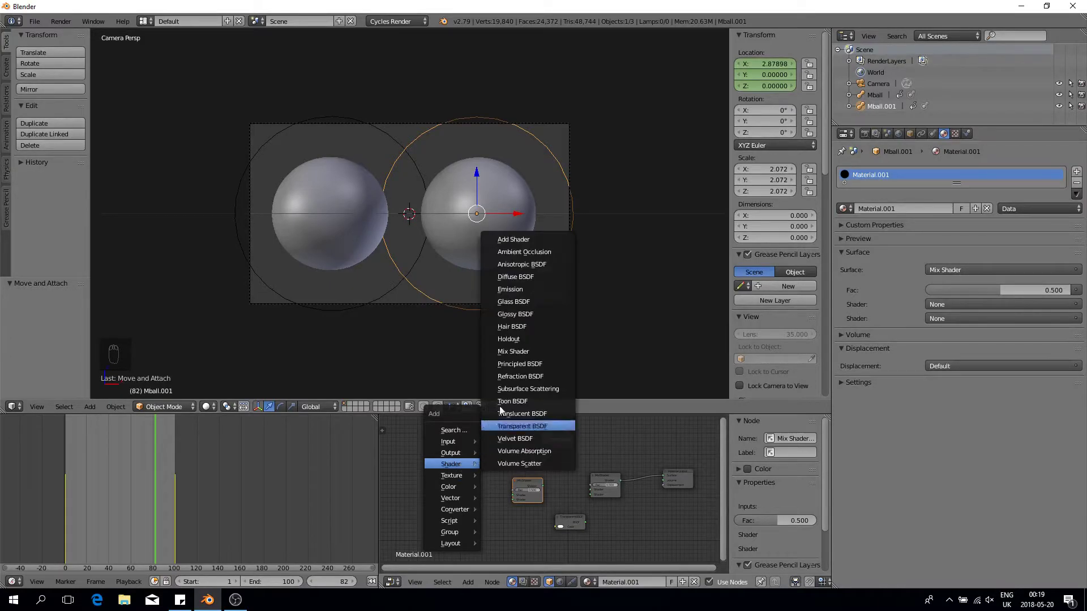
click(518, 294)
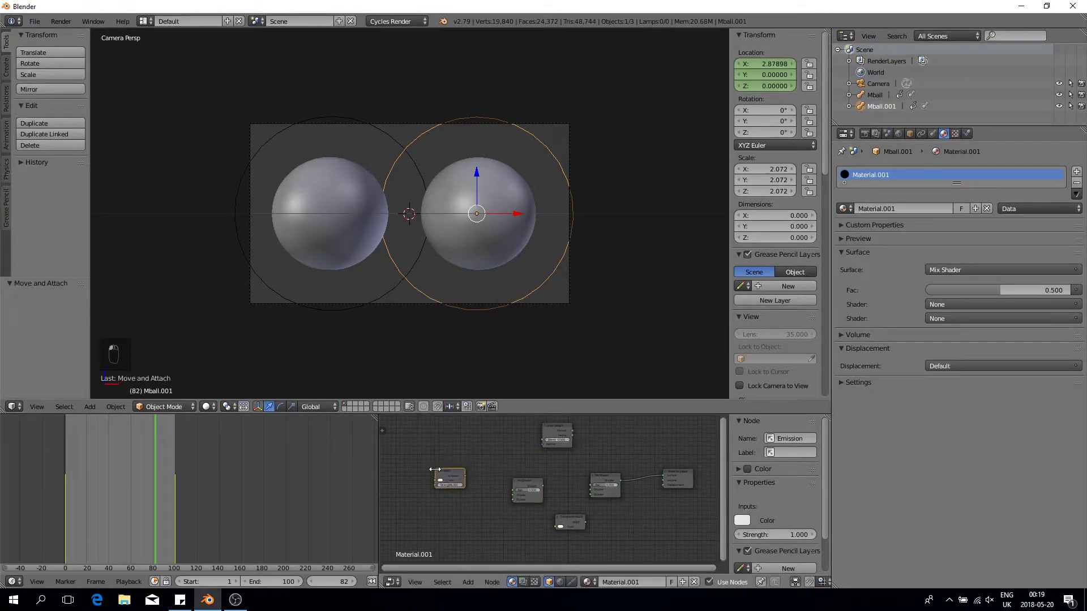
Duplicate the Emission node, colouring the upper one green and the lower one purple
key(shift+d)
click(440, 497)
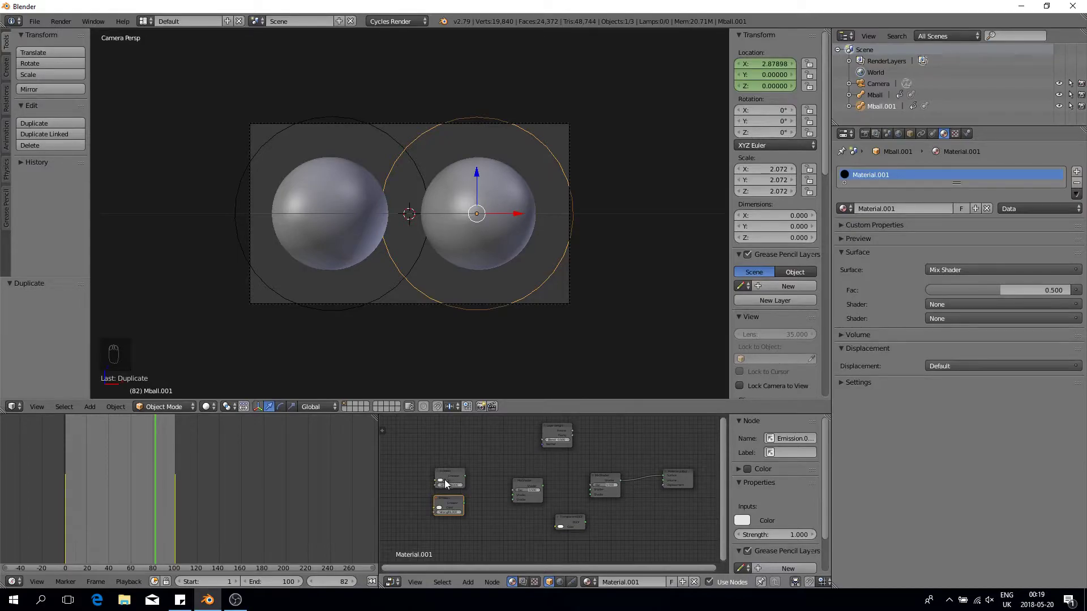
click(444, 484)
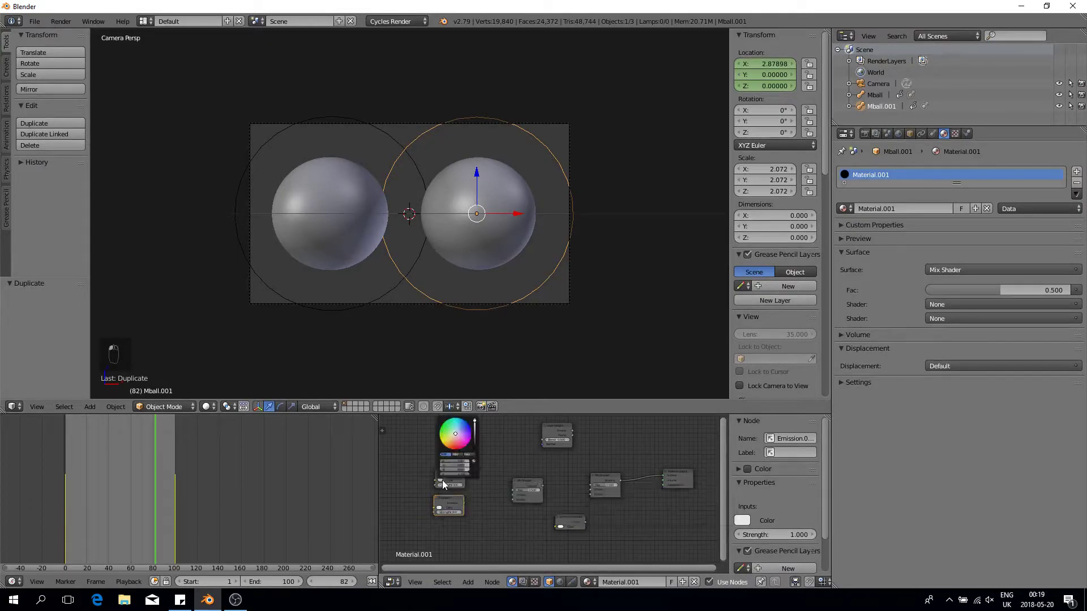
click(446, 433)
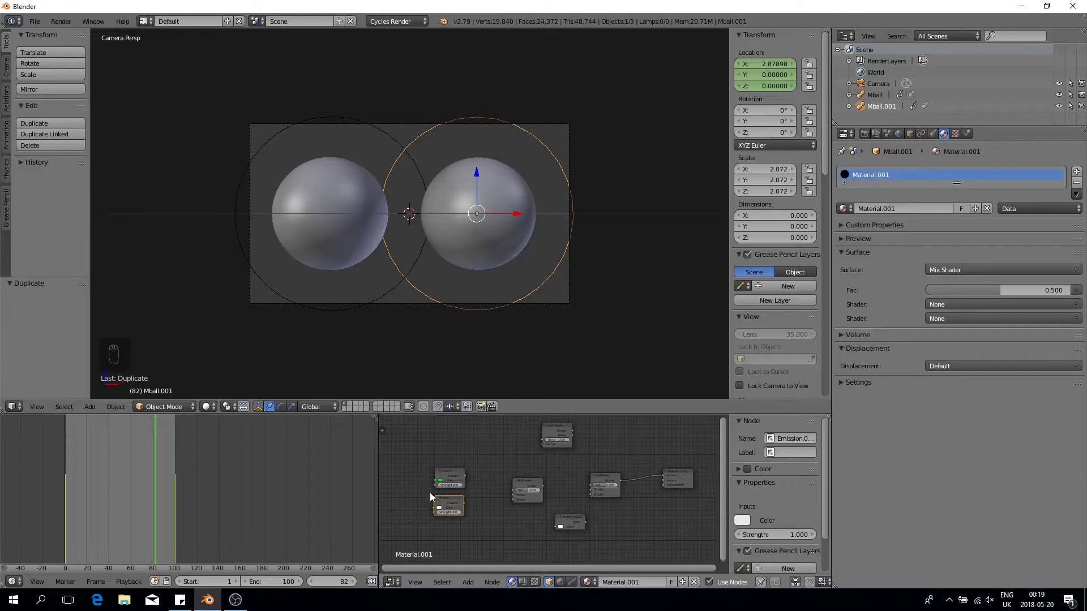
click(439, 508)
click(468, 470)
Connect the Emission nodes into the Mix Shader and tidy their layout
drag(464, 475, 511, 500)
mouse_move(447, 497)
mouse_down()
mouse_move(432, 503)
mouse_move(442, 485)
mouse_up()
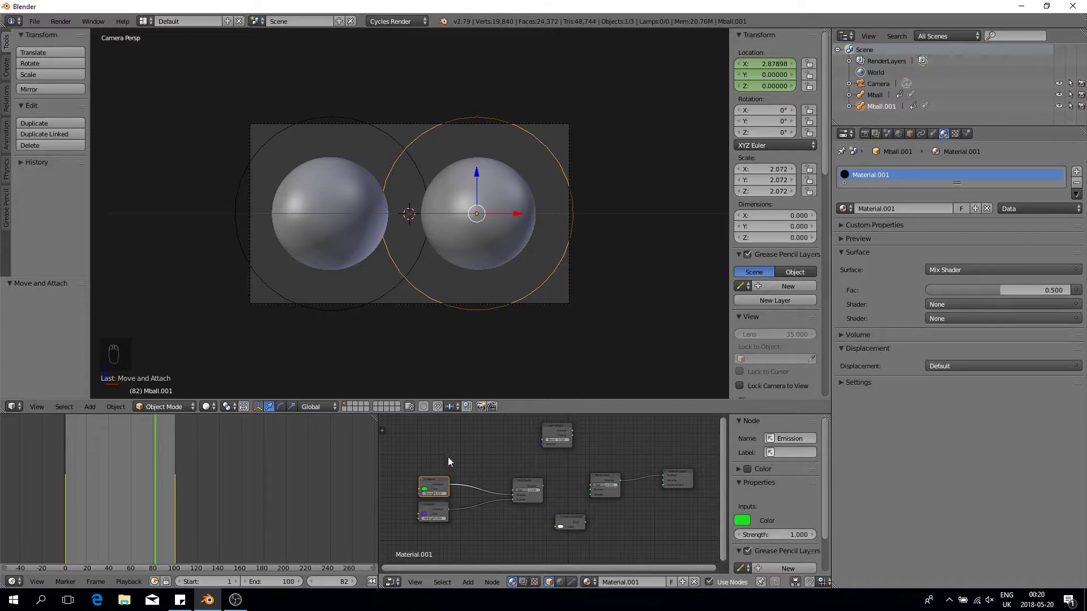
scroll(449, 458, down, 1)
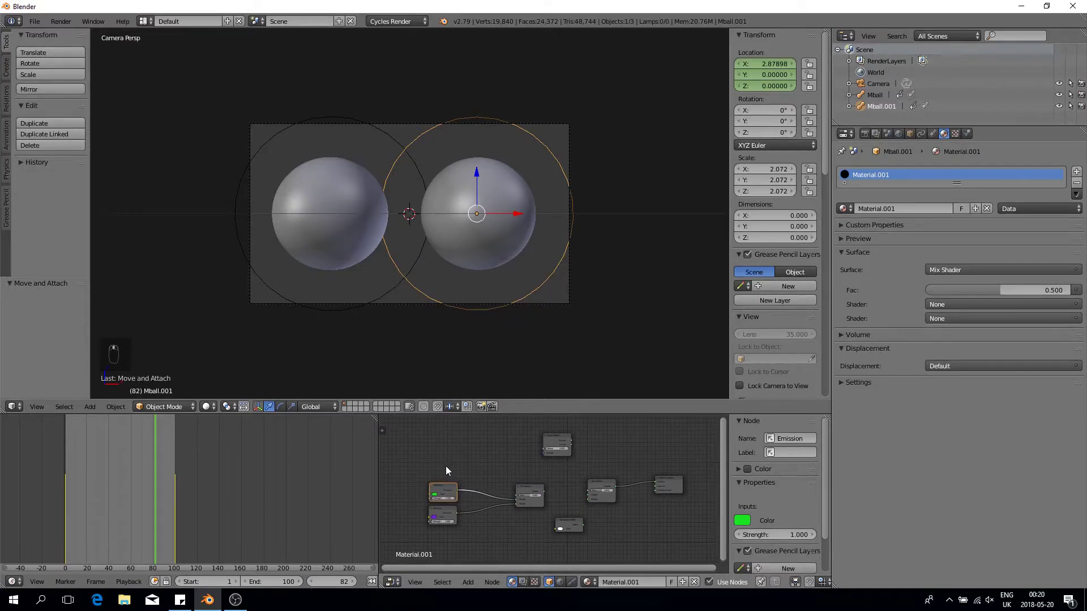
Add a Noise Texture node and a Math node to the left of the tree
key(shift+a)
mouse_move(446, 467)
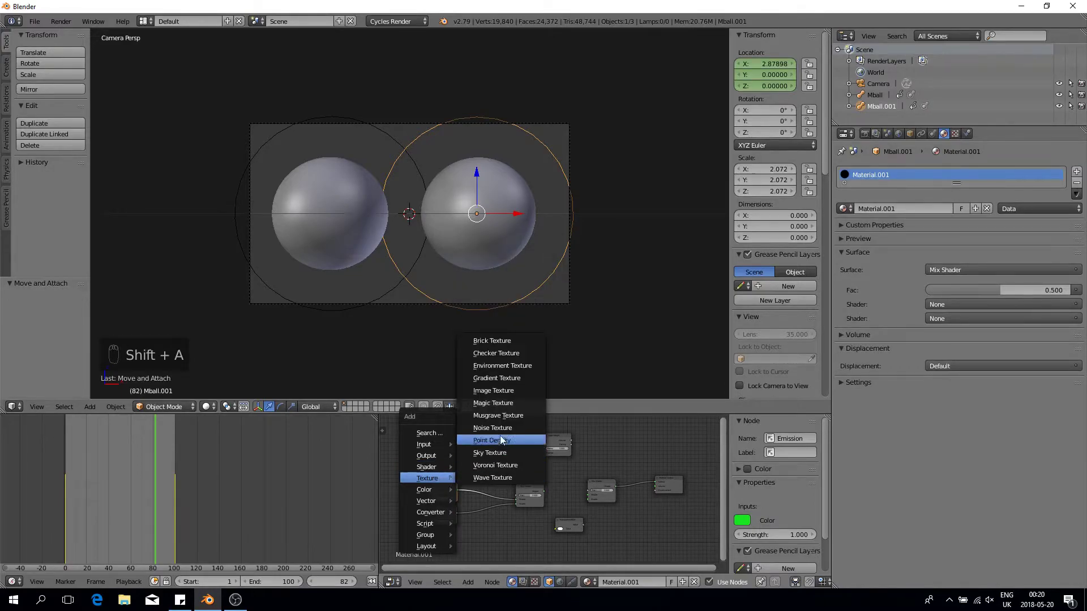
click(501, 427)
click(401, 434)
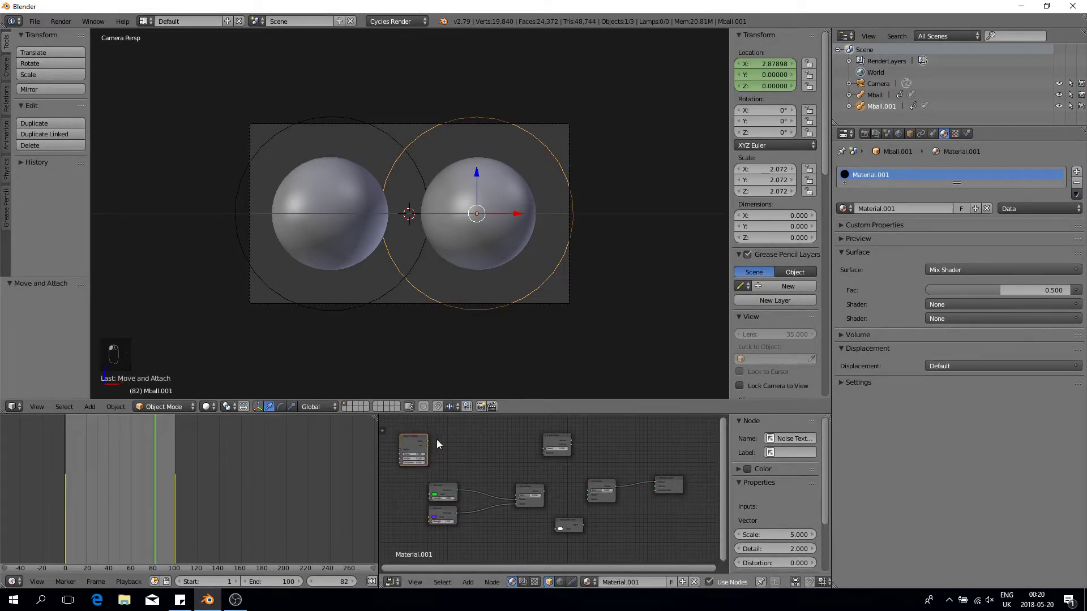
key(shift+a)
mouse_move(441, 446)
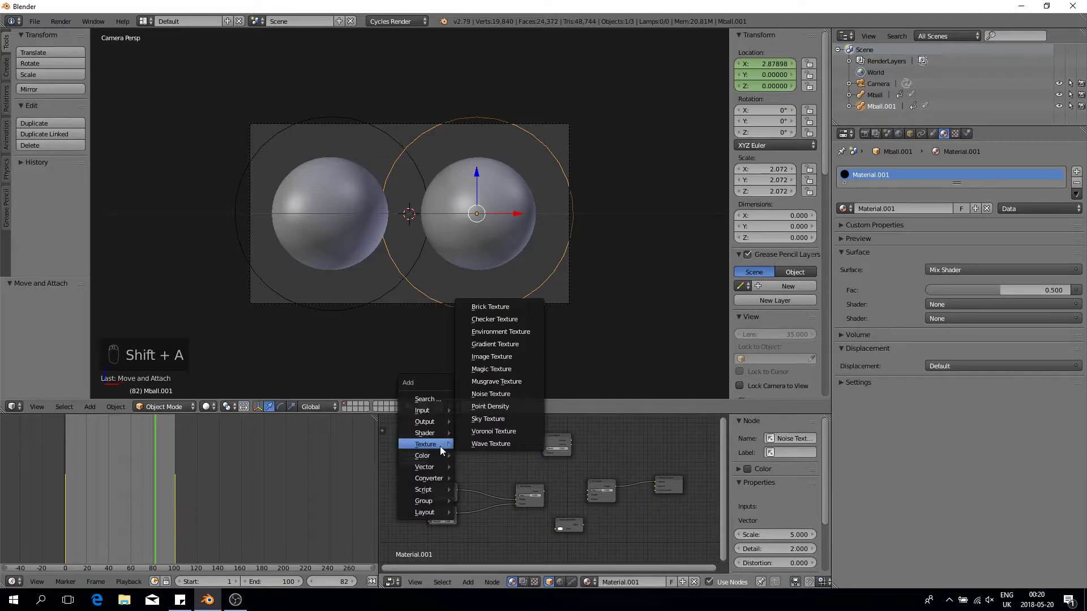
mouse_move(441, 480)
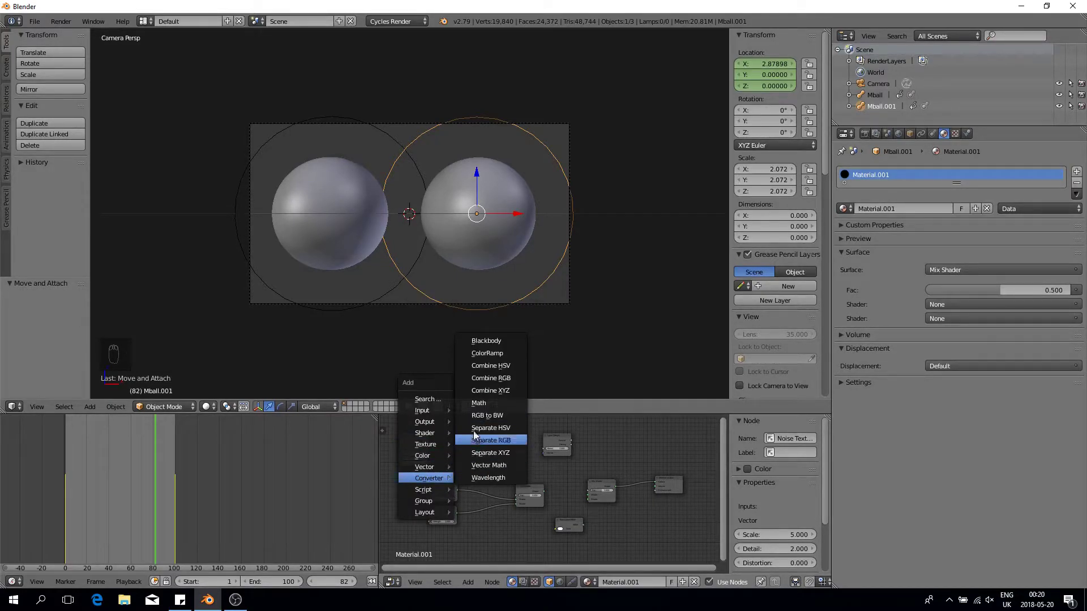
click(478, 403)
click(474, 422)
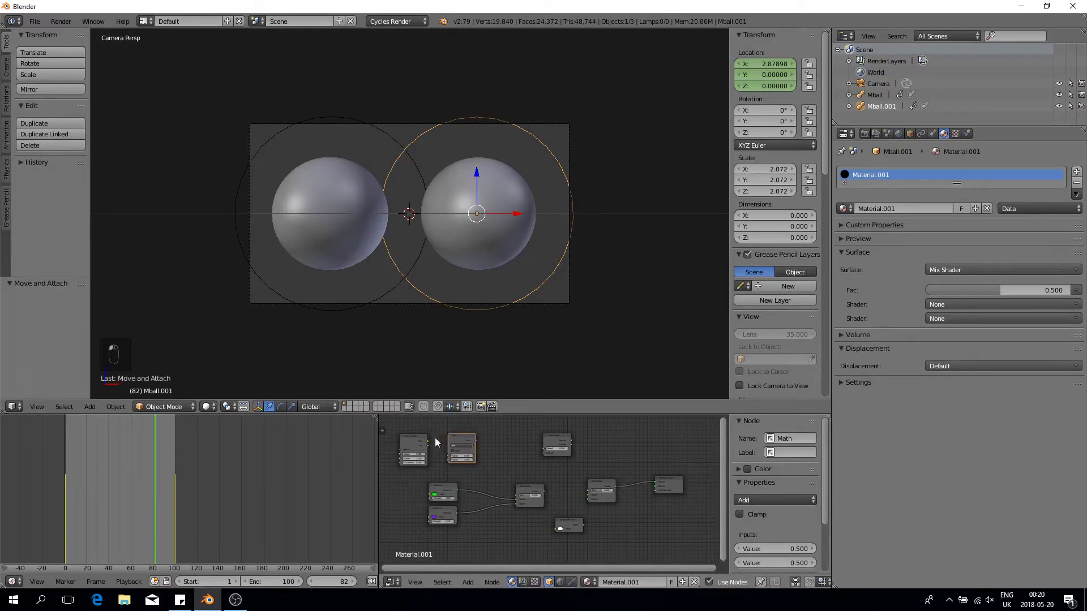
ctrl+middle_drag(442, 433, 565, 421)
mouse_move(490, 458)
middle_down()
mouse_move(509, 427)
mouse_move(496, 447)
middle_up()
Set Noise Scale to 22, feed it into a Multiply Math node, then into the Mix Shader Fac
click(445, 455)
text(22)
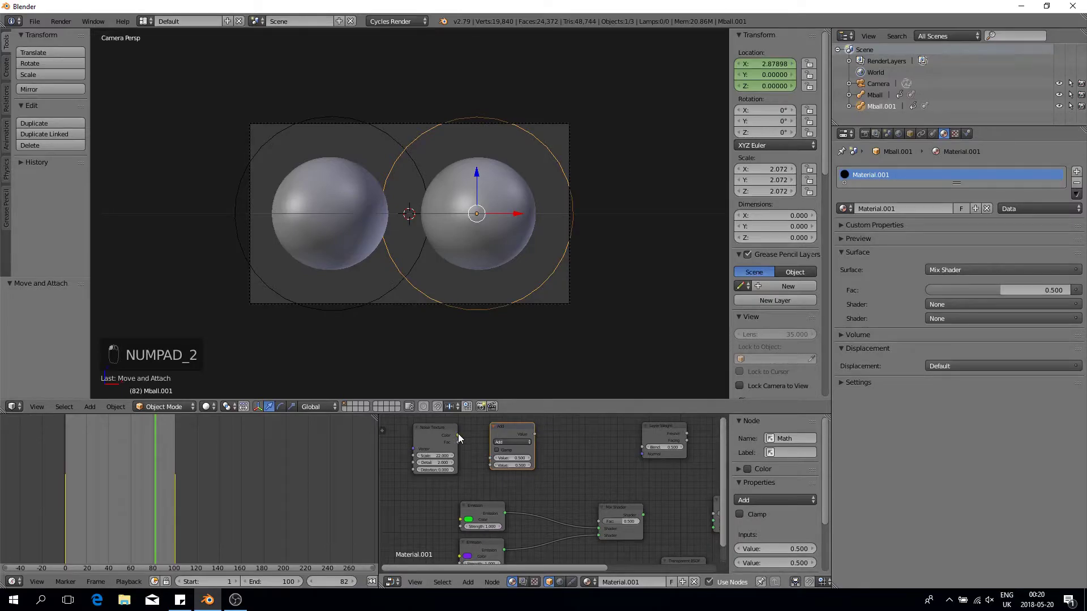
drag(457, 434, 488, 457)
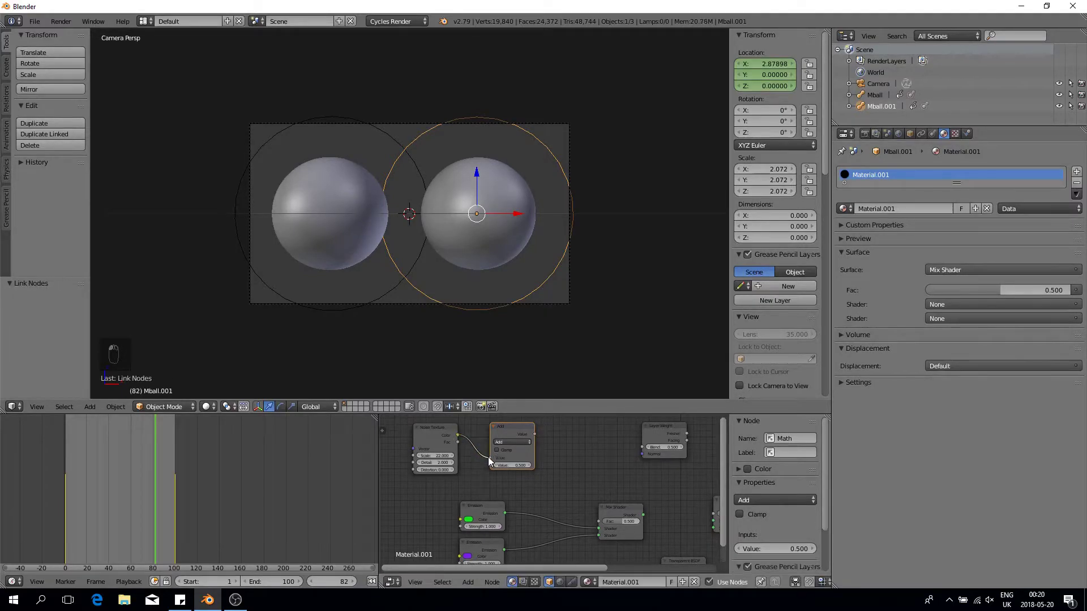
click(514, 443)
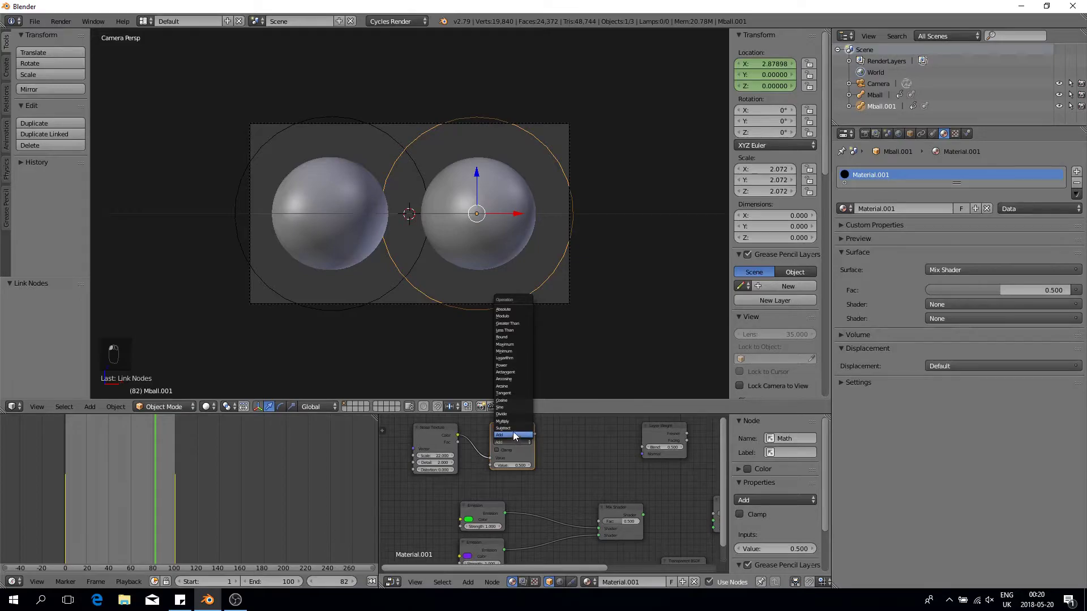
click(513, 422)
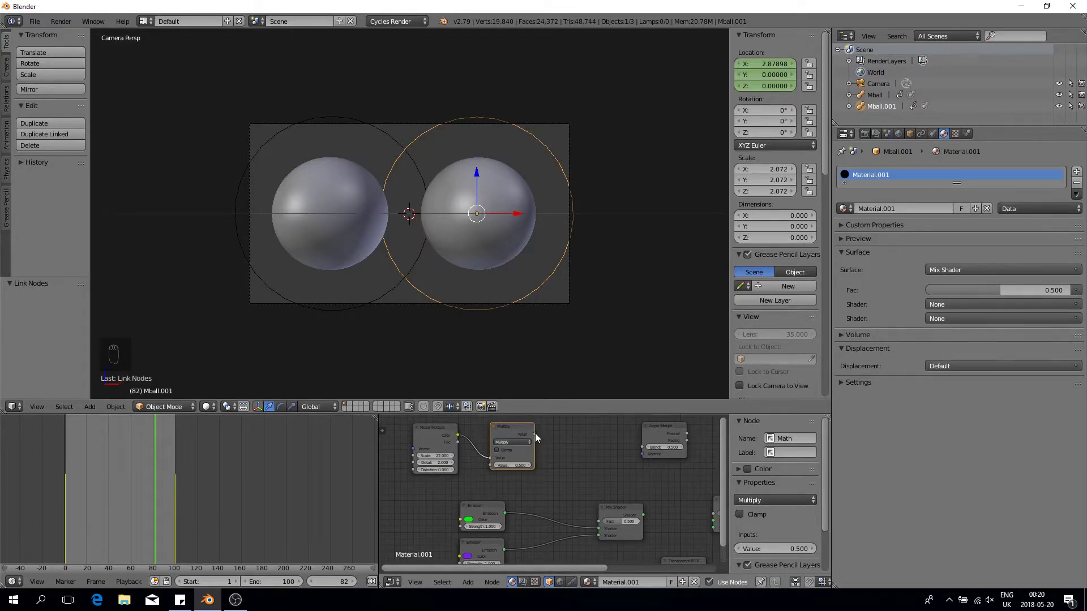
drag(535, 434, 595, 498)
Blend the emission mix with Transparent BSDF by Layer Weight Facing, then preview rendered shading
middle_drag(596, 498, 496, 456)
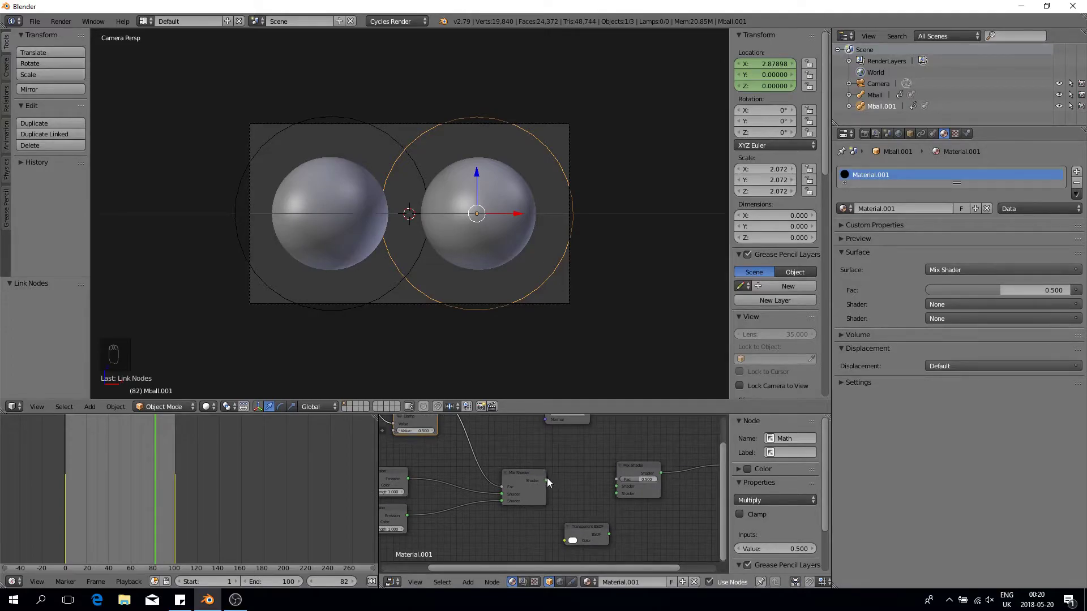
drag(546, 481, 621, 487)
middle_drag(621, 487, 596, 522)
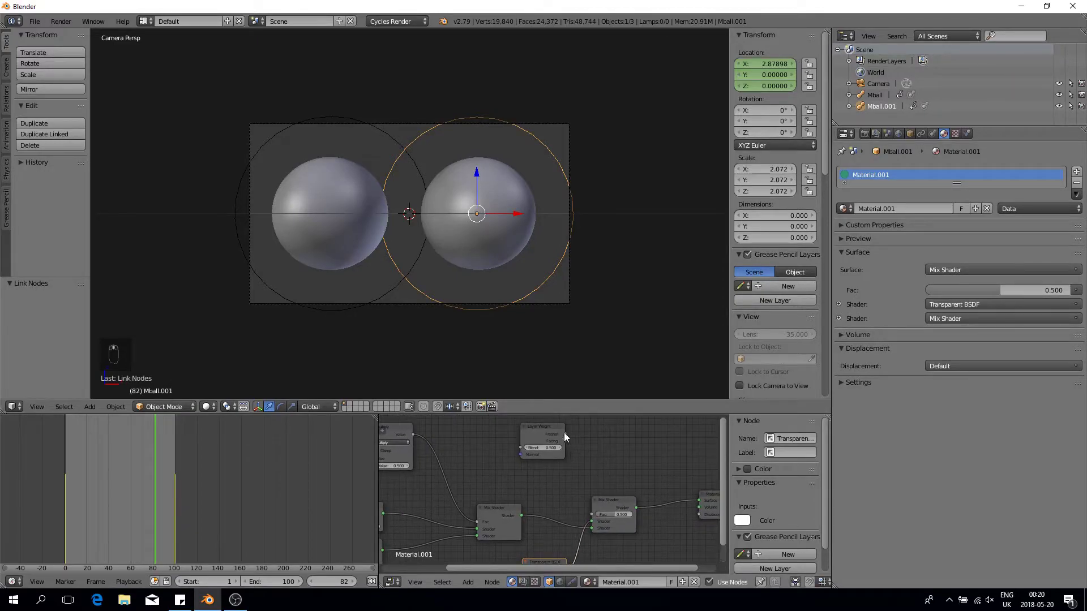
drag(565, 441, 596, 498)
key(shift+z)
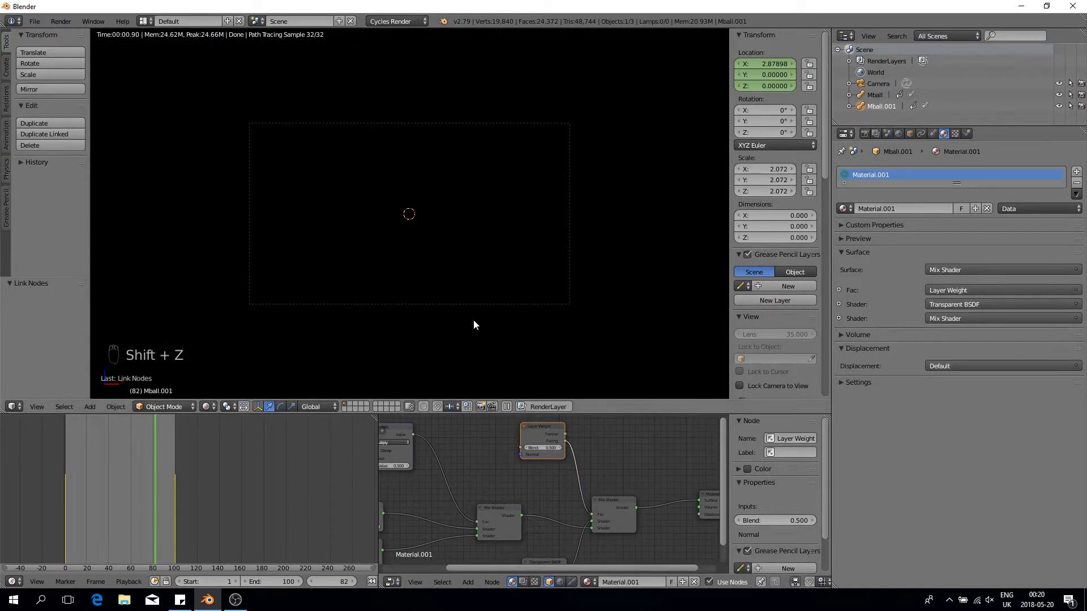
Assign Material.001 to the left metaball and preview it in rendered shading
key(shift+z)
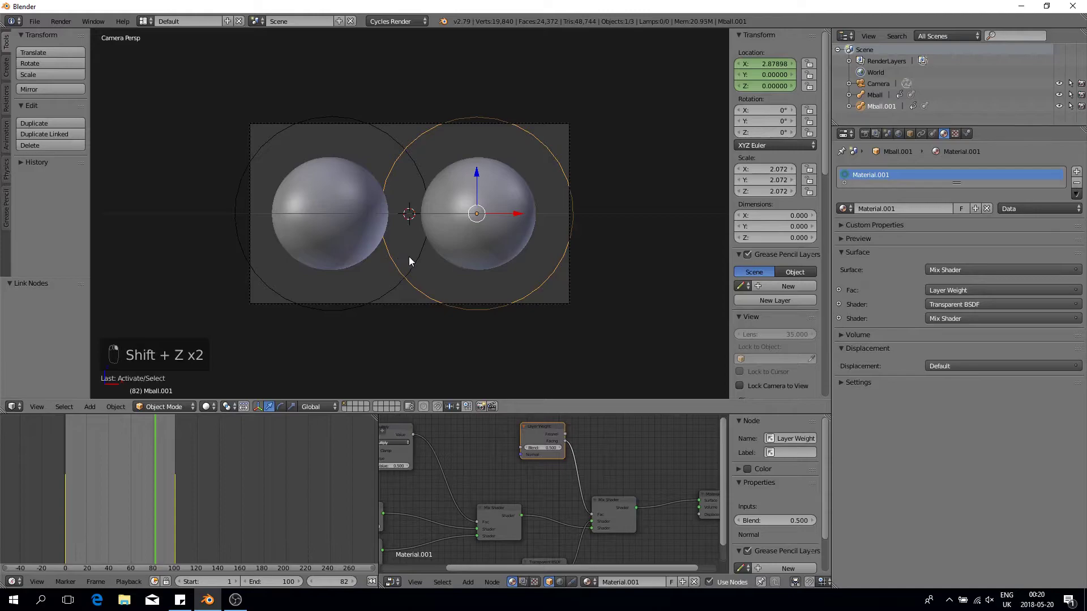
right_click(409, 257)
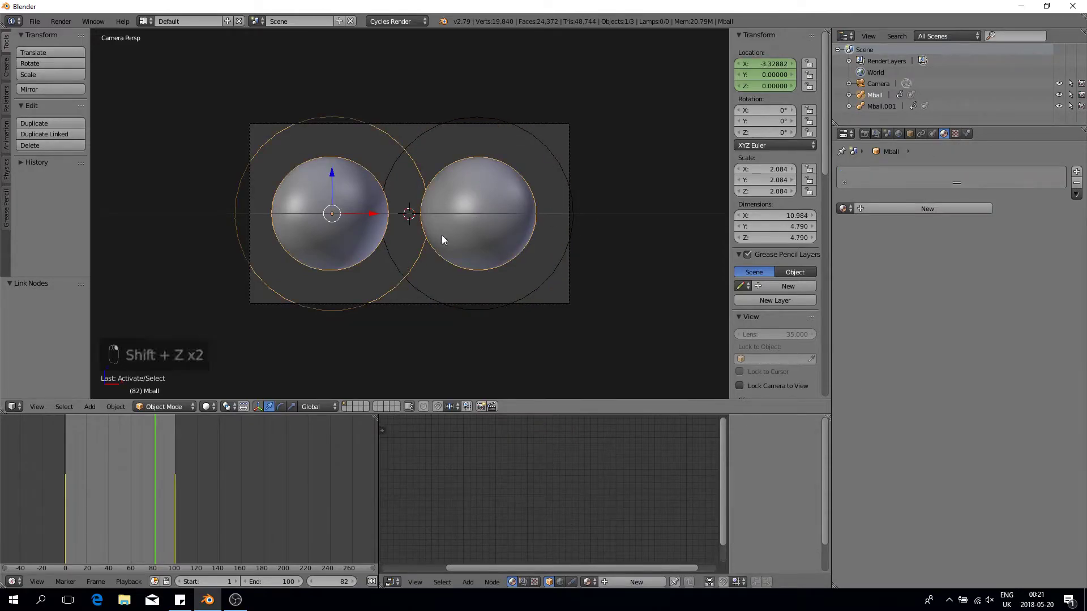
click(843, 209)
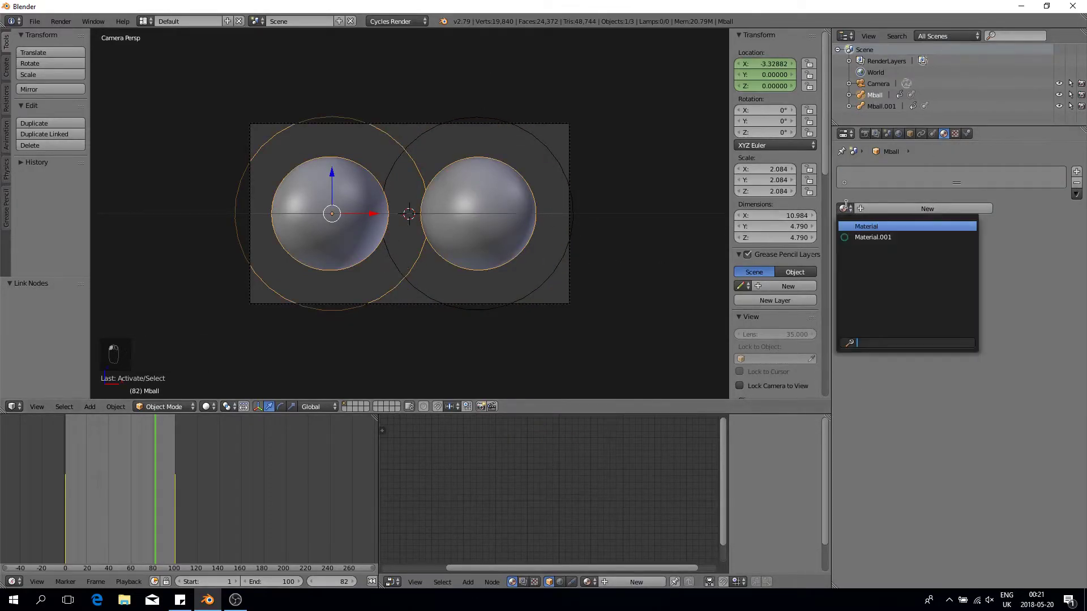
click(867, 235)
key(shift+z)
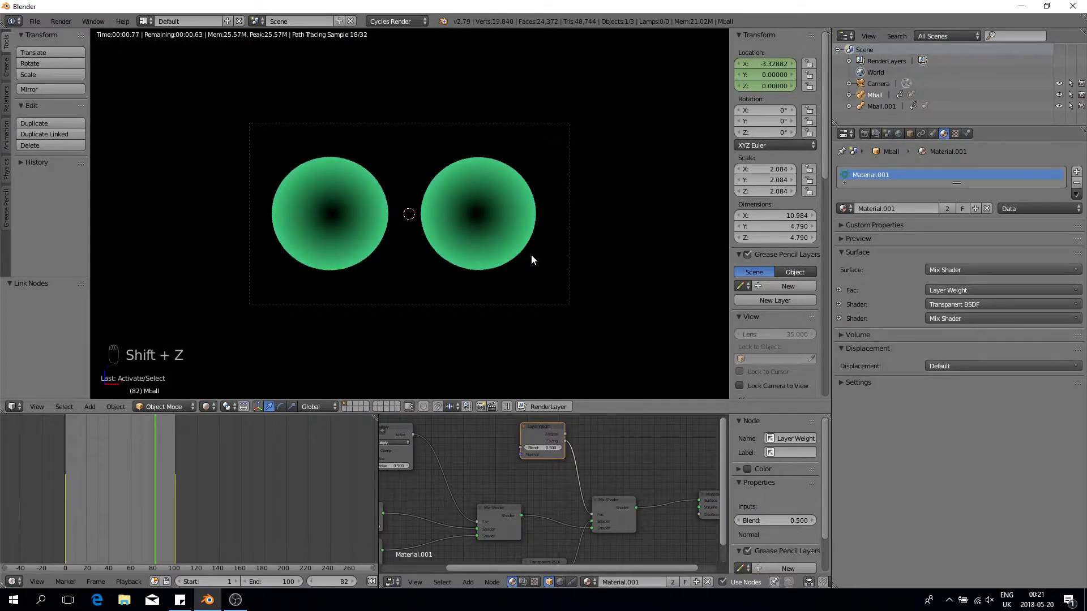
Set the Multiply Math node's value to 2
scroll(467, 452, down, 1)
middle_drag(467, 450, 561, 443)
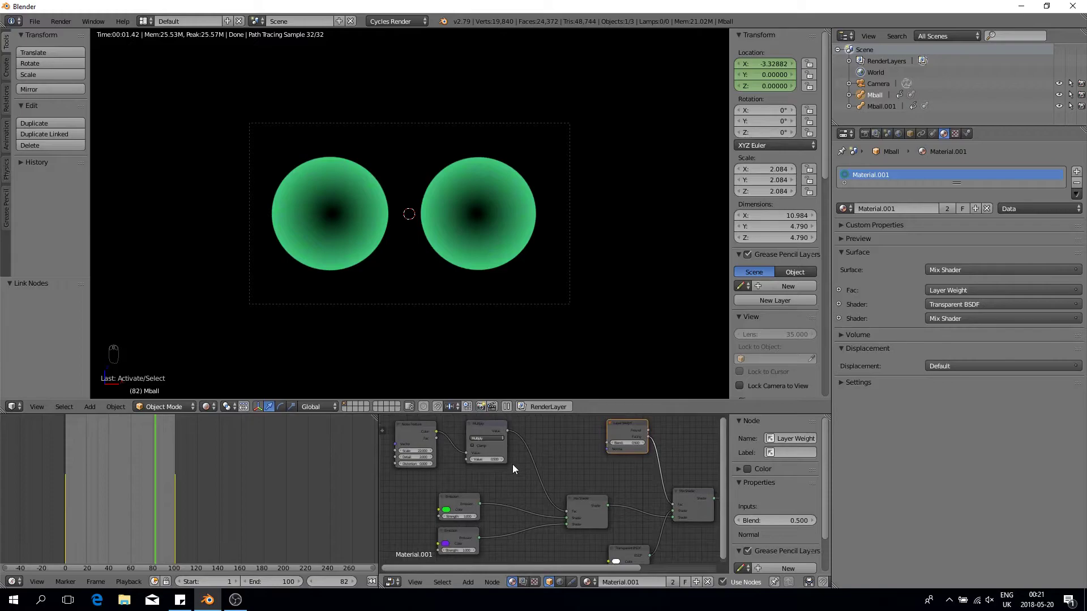
scroll(512, 464, up, 1)
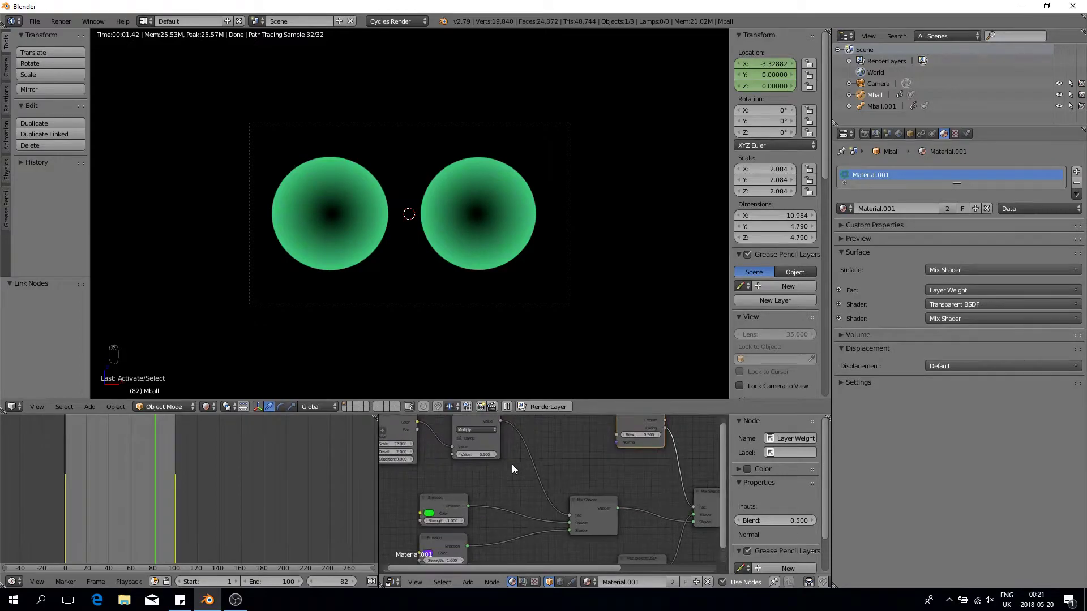
click(482, 454)
text(2)
key(Return)
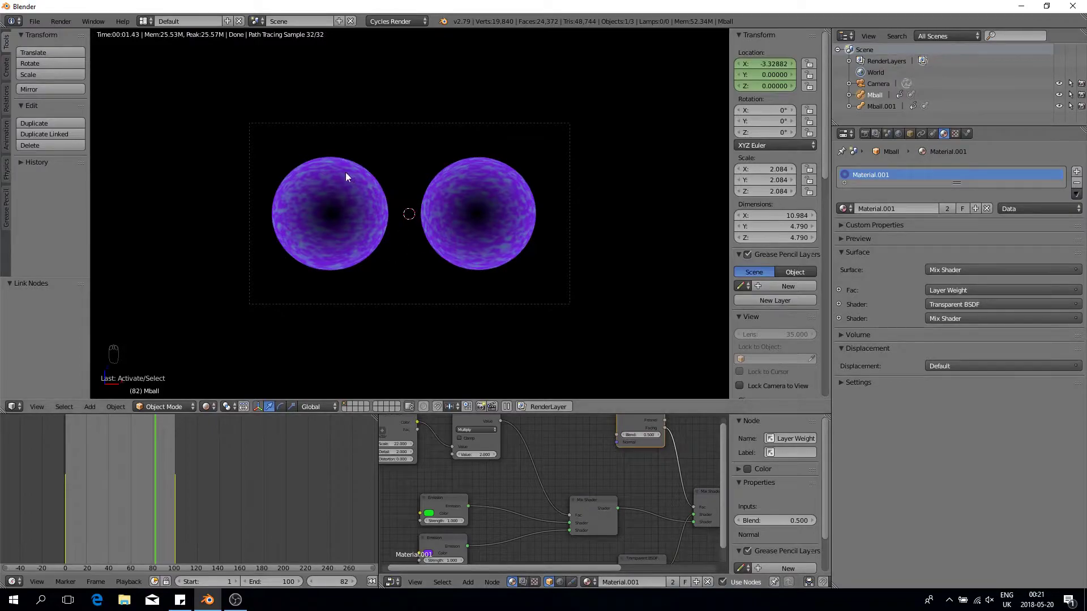
Link the Multiply node's Value output to the Material Output's Displacement socket
scroll(349, 183, up, 1)
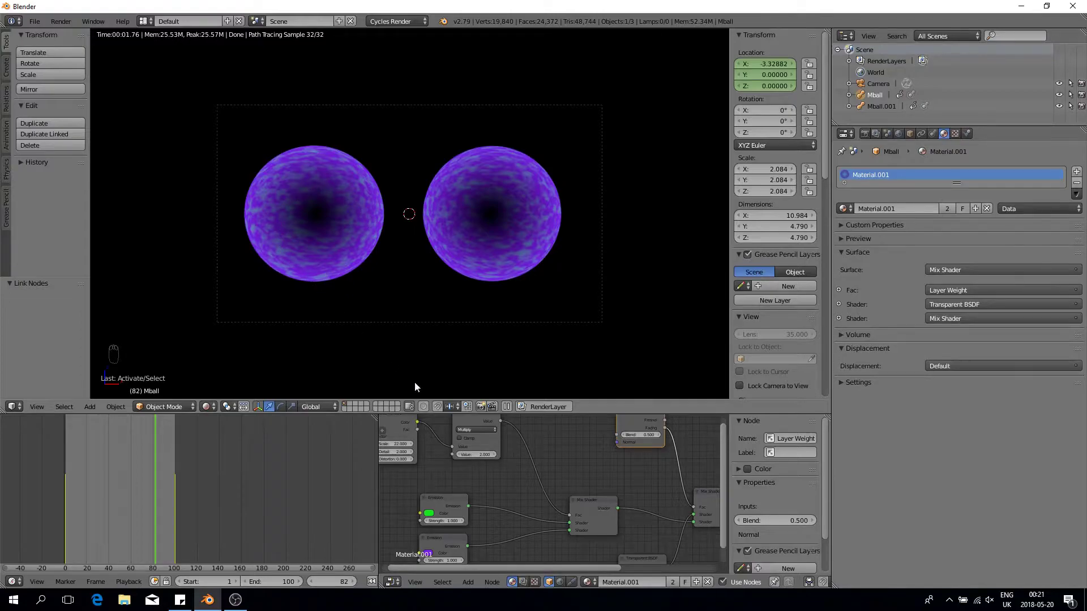
scroll(559, 439, down, 1)
middle_drag(559, 440, 466, 426)
drag(436, 437, 660, 502)
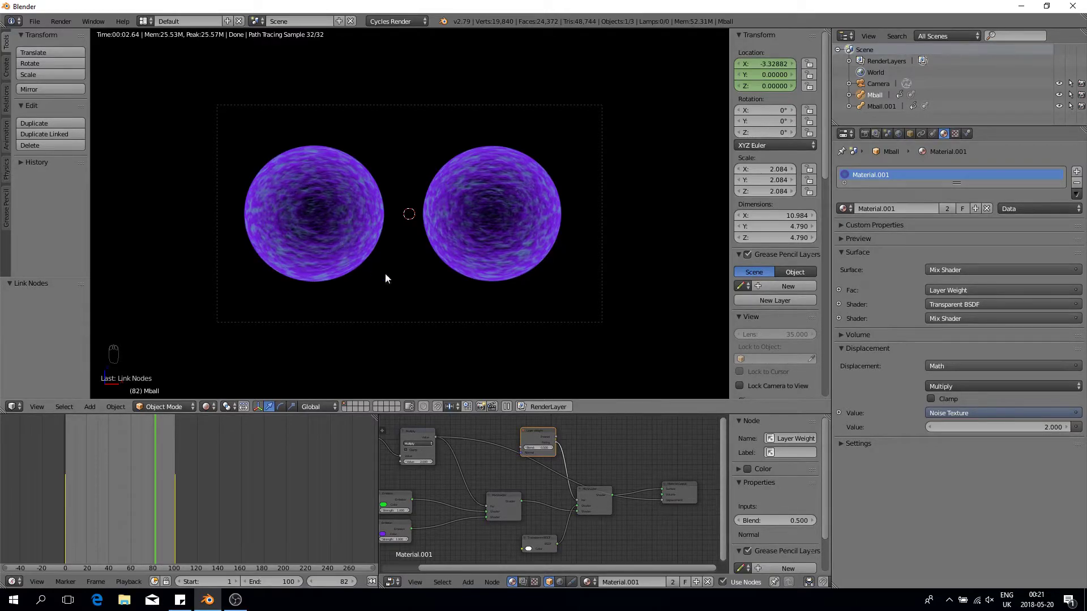
Change the Layer Weight Blend value from 0.5 to 0.125
scroll(548, 443, up, 1)
click(546, 440)
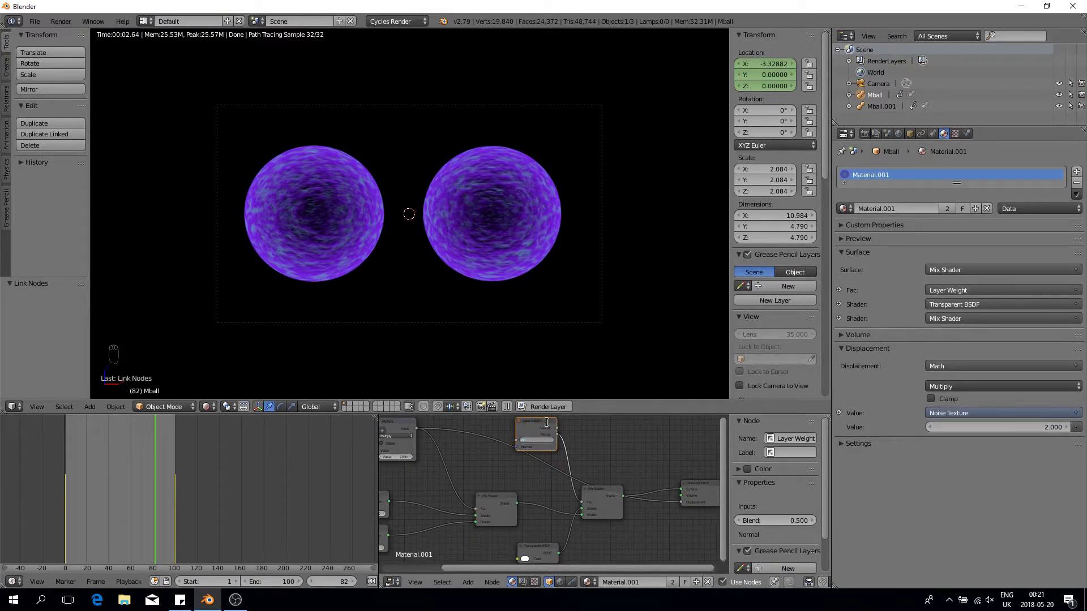
key(BackSpace)
key(BackSpace)
key(BackSpace)
key(BackSpace)
key(BackSpace)
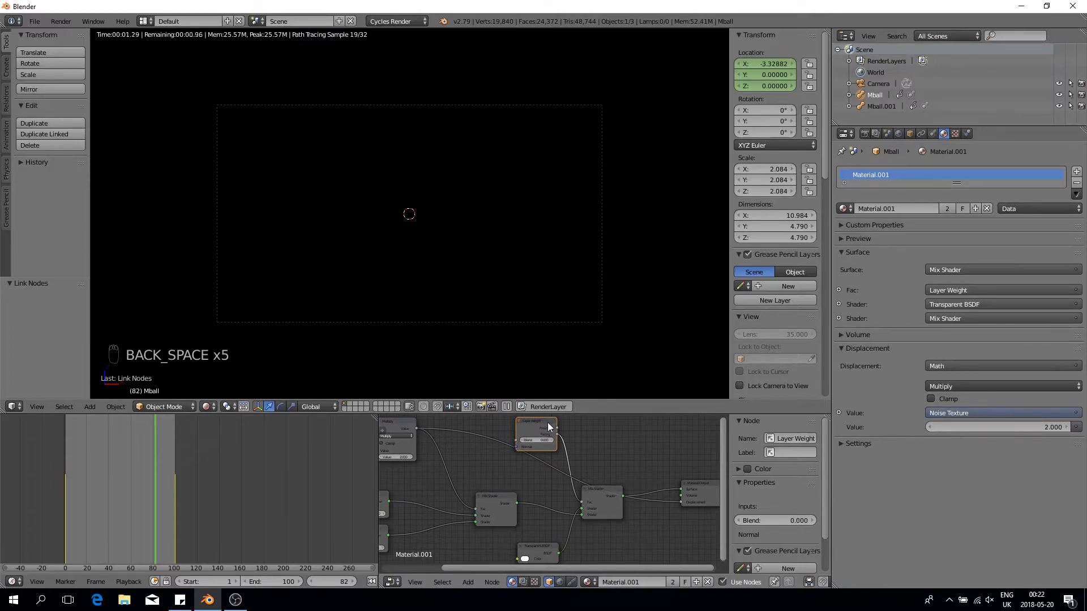
click(545, 443)
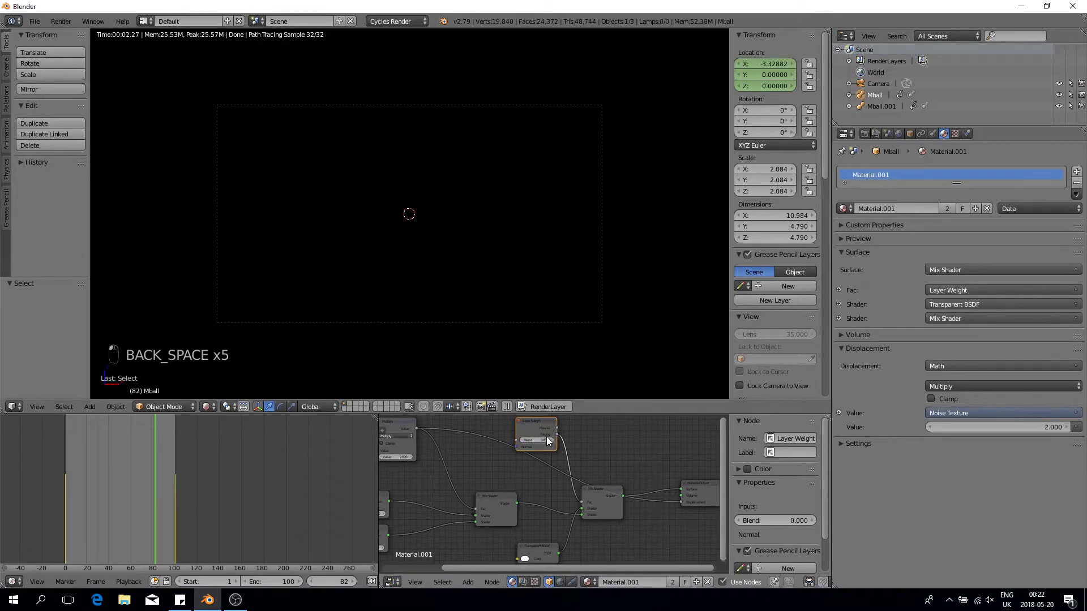
click(540, 438)
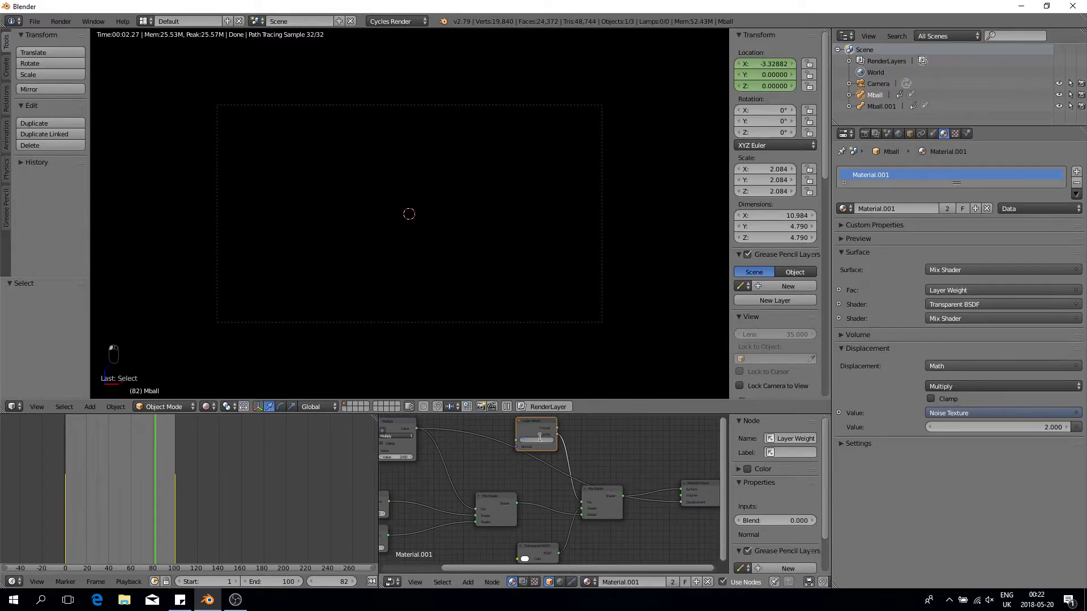
text(0.125)
key(Return)
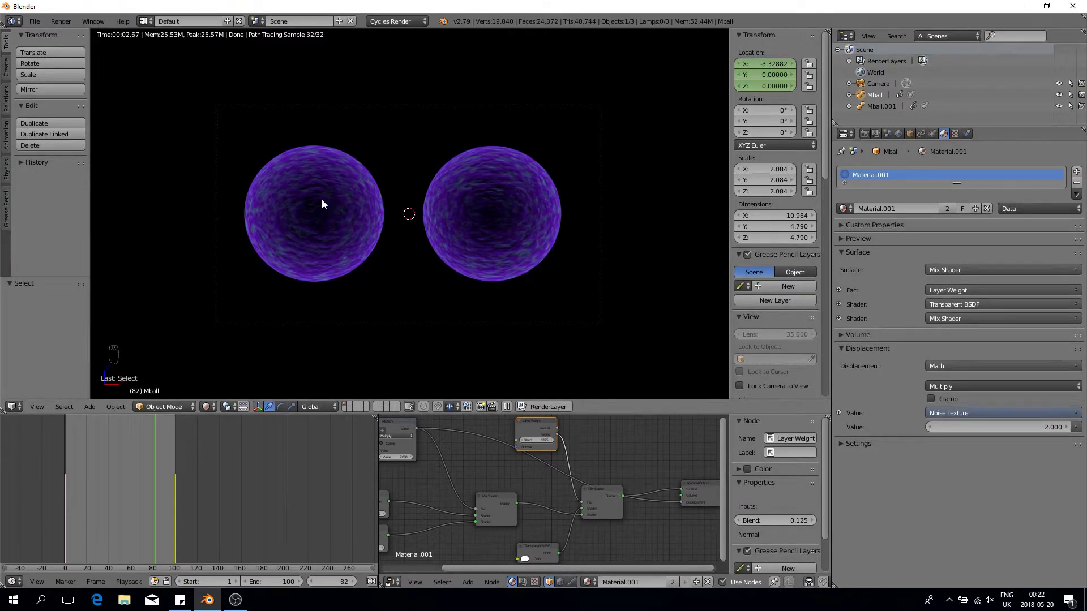
Bring the Noise Texture node into view and scrub the timeline back to frame 1
middle_drag(501, 485, 561, 465)
mouse_move(170, 473)
mouse_down()
mouse_move(65, 474)
mouse_move(166, 473)
mouse_up()
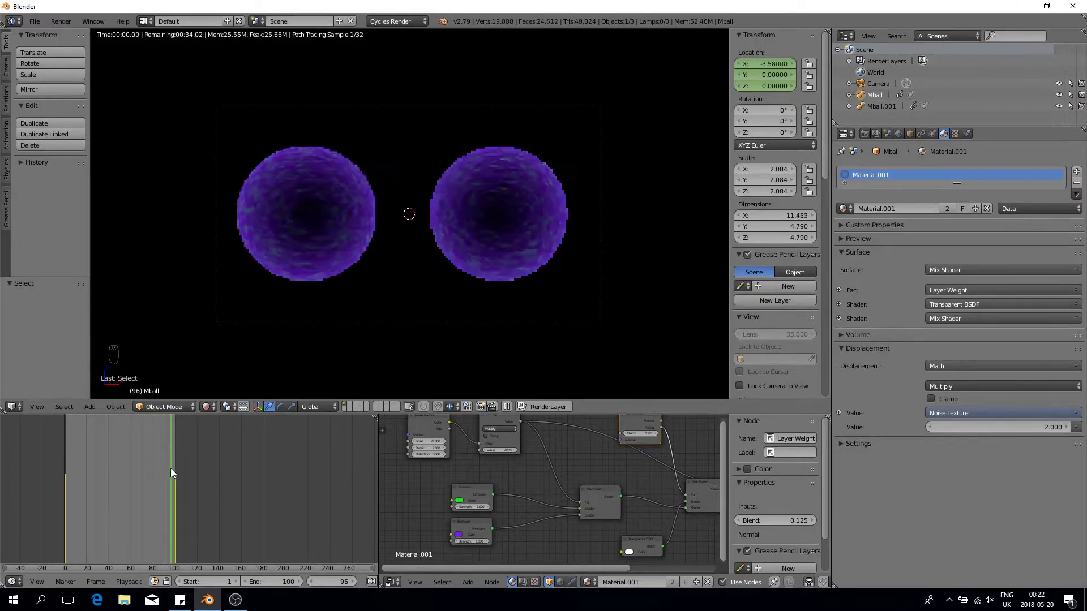
drag(171, 468, 67, 451)
middle_drag(429, 444, 446, 485)
scroll(429, 454, up, 2)
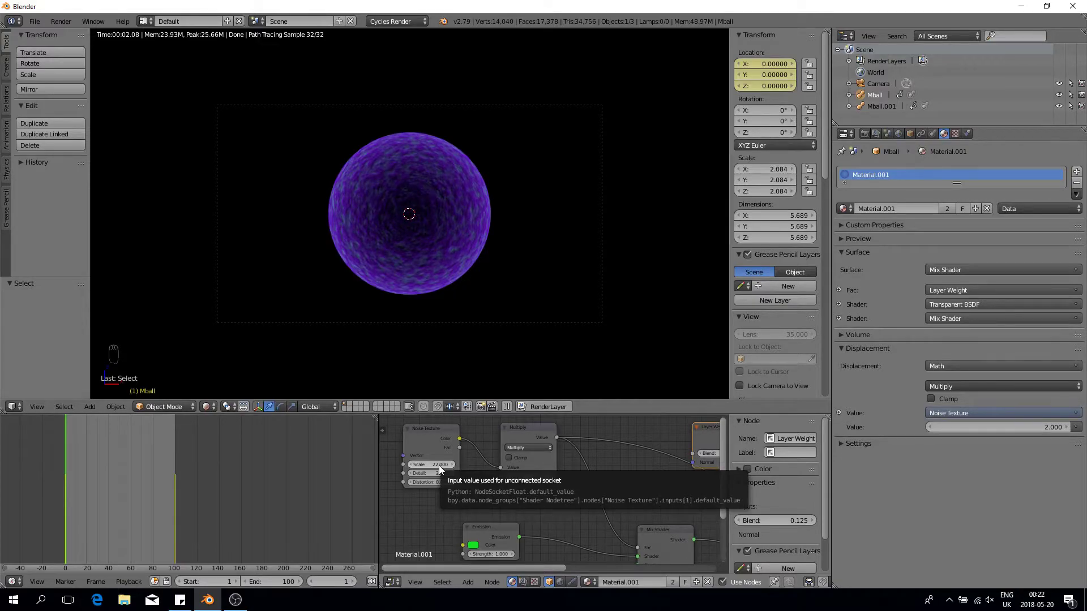
Insert a keyframe on the Noise Texture Scale of 22 at frame 1
right_click(440, 465)
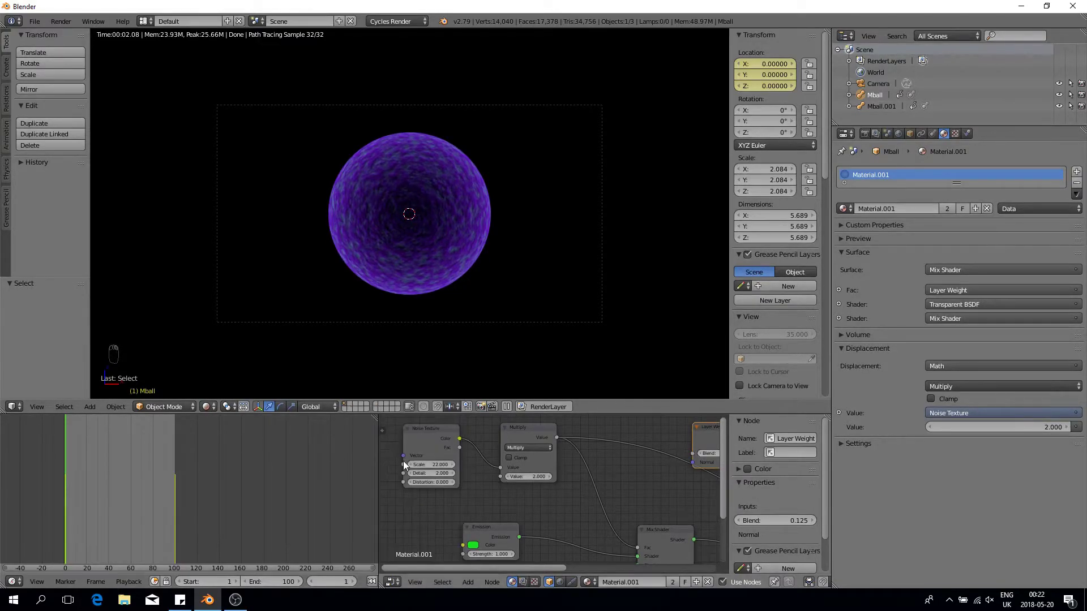
right_click(419, 460)
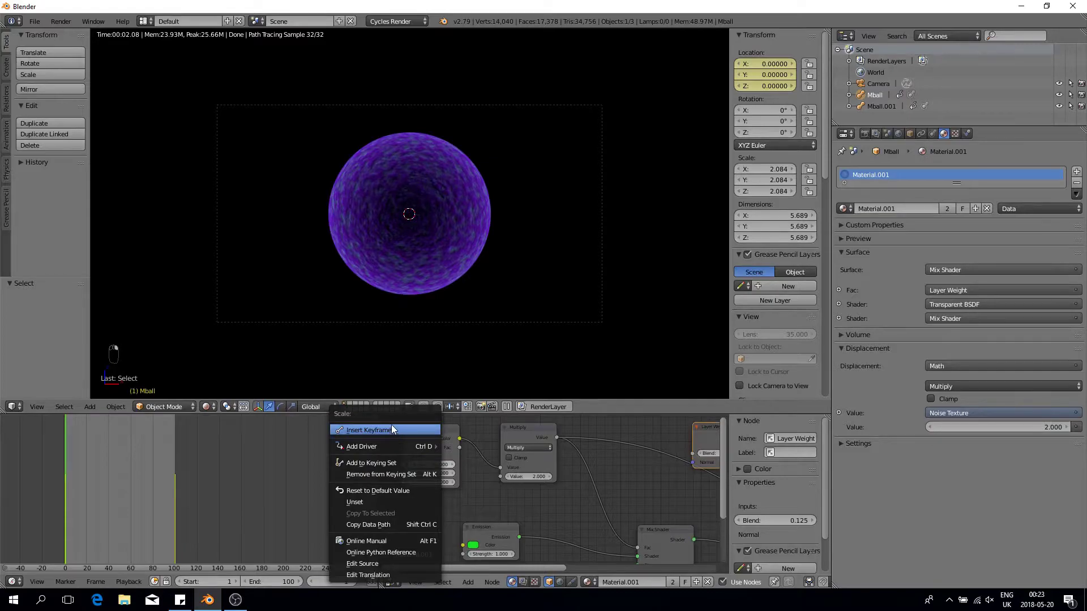
right_click(439, 466)
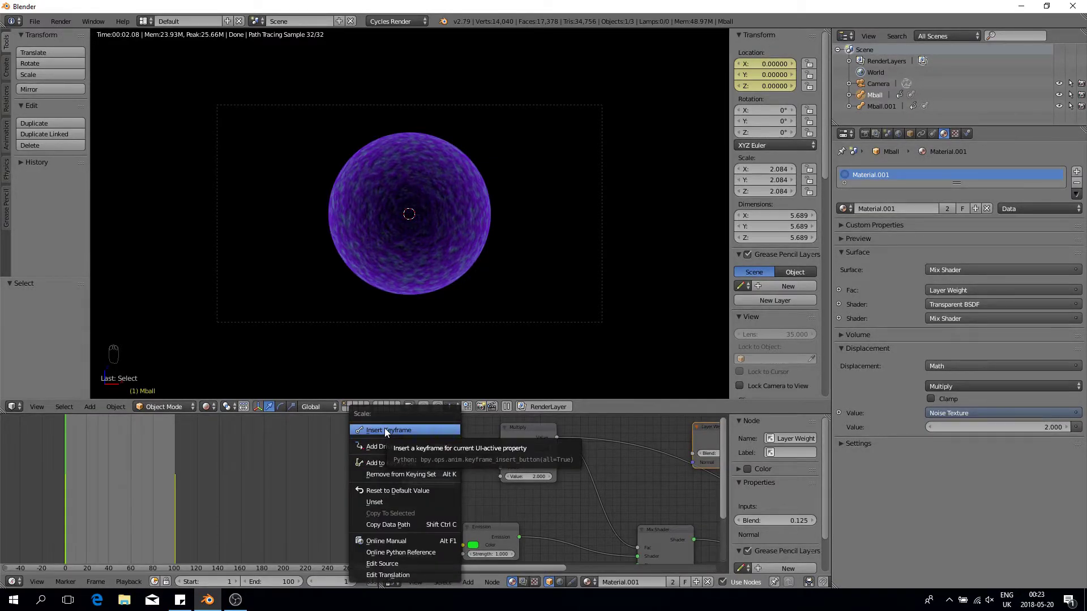
click(385, 429)
At frame 120, lower the Noise Scale to about 12.6 and keyframe it
drag(173, 485, 197, 483)
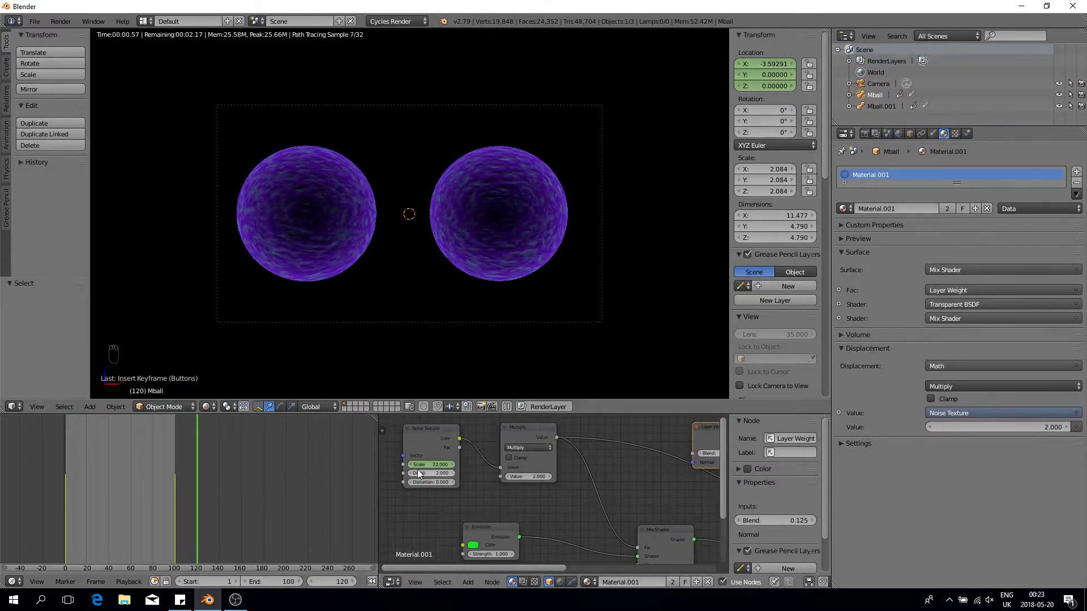
drag(417, 469, 258, 469)
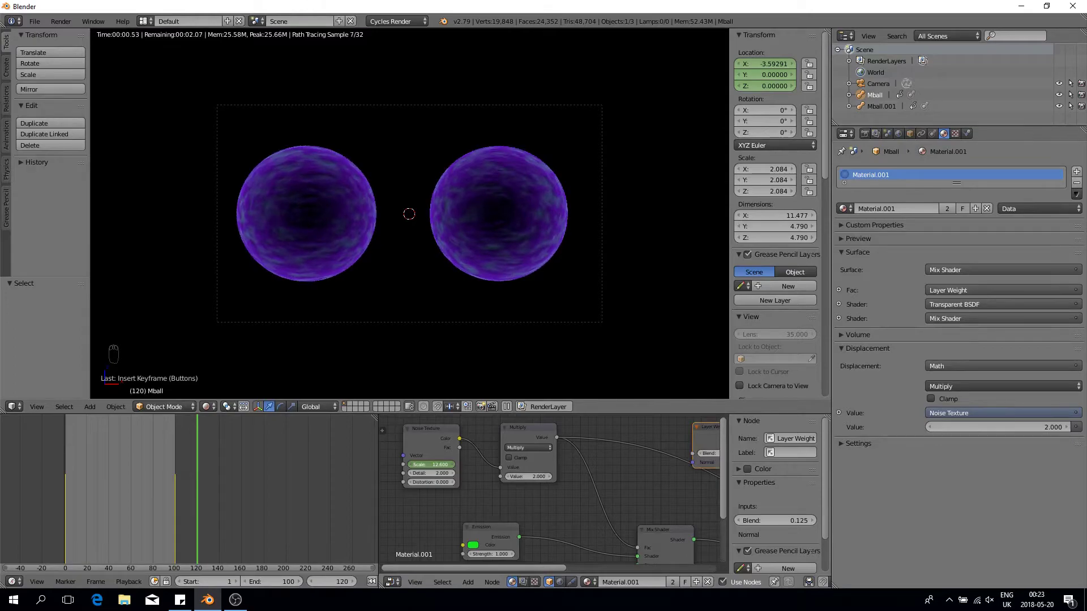
right_click(427, 463)
click(365, 446)
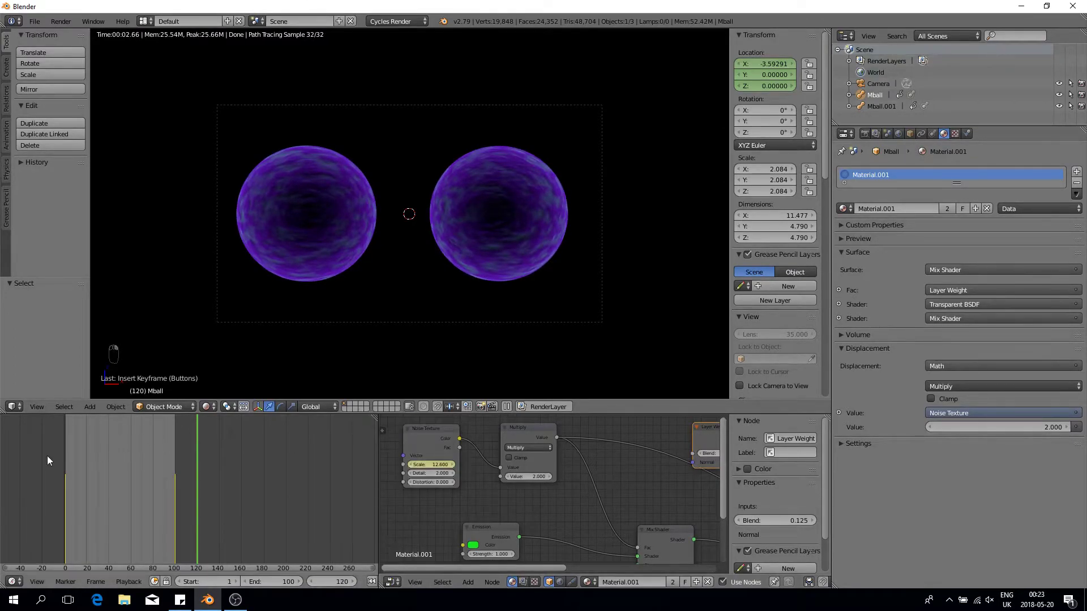
Scrub from the start through frames 41 and 76 to check the Scale animation
click(64, 451)
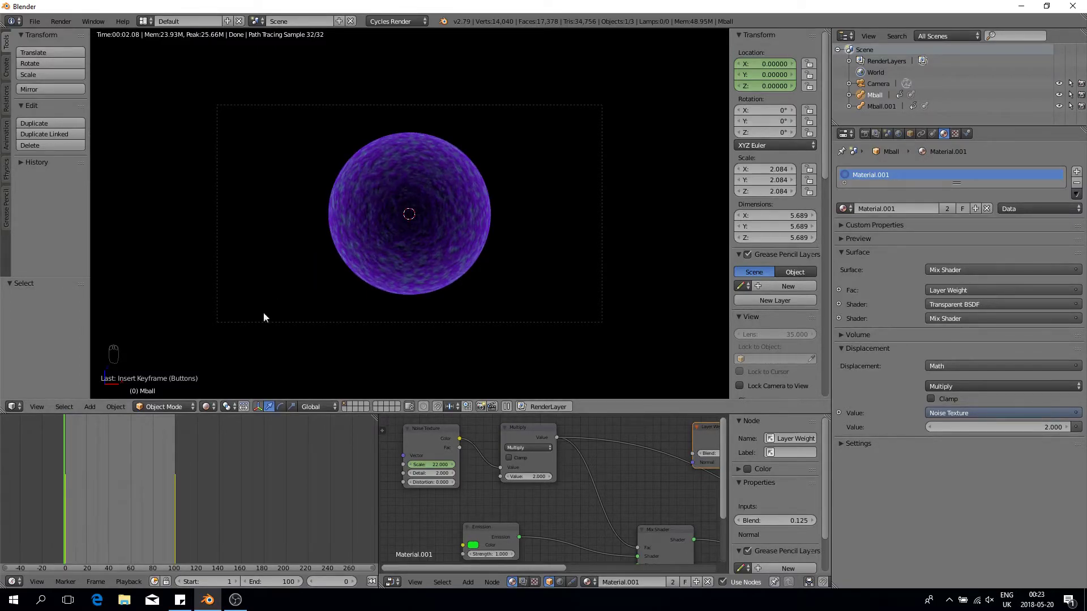
drag(66, 487, 175, 467)
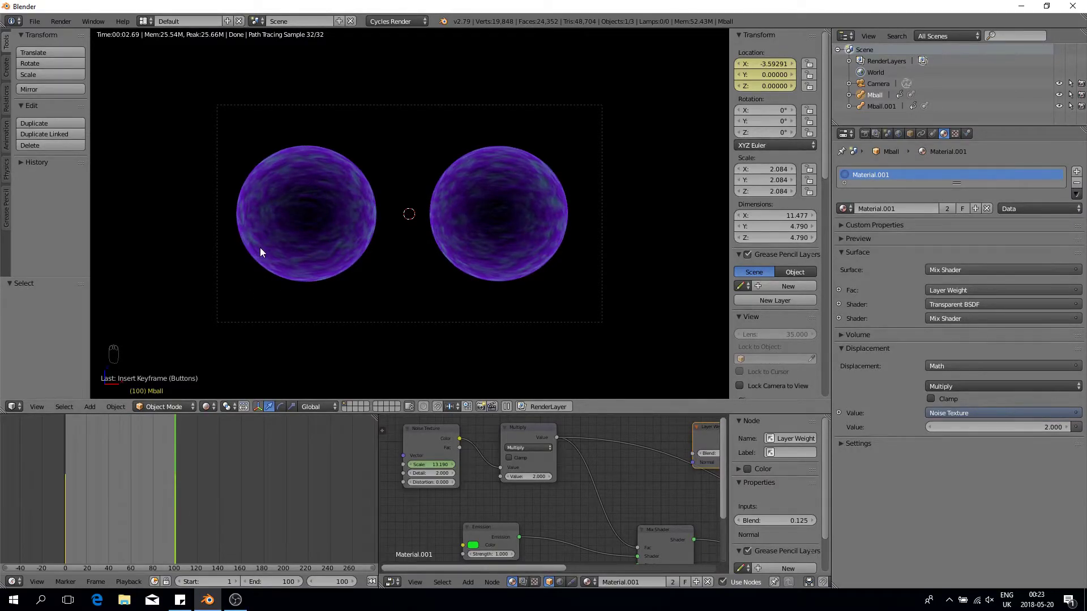
drag(173, 456, 93, 455)
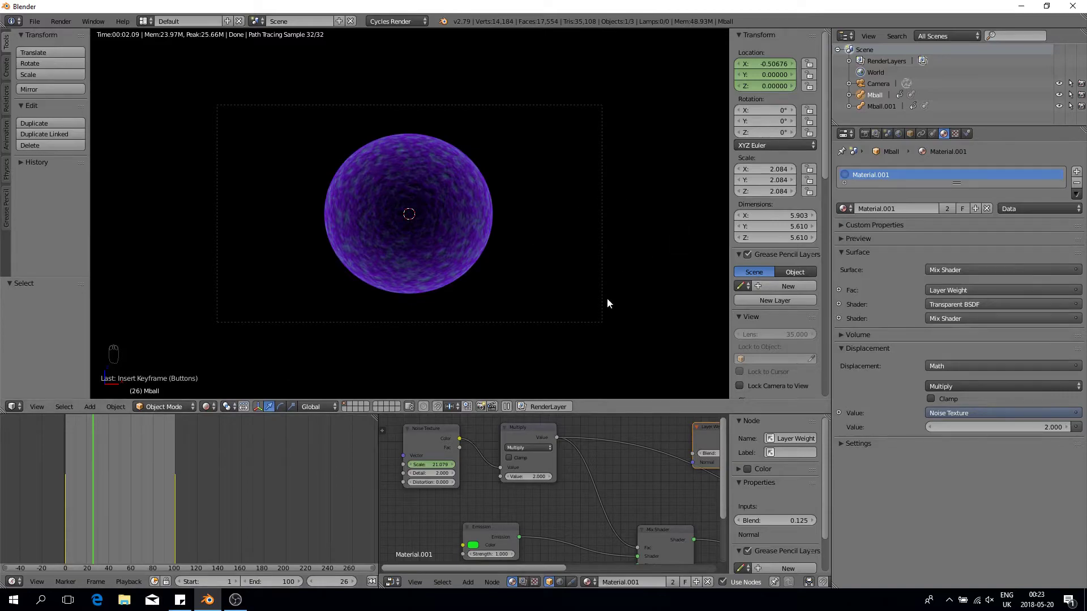
Enable Film Transparent in render settings and switch the viewport to wireframe
click(866, 134)
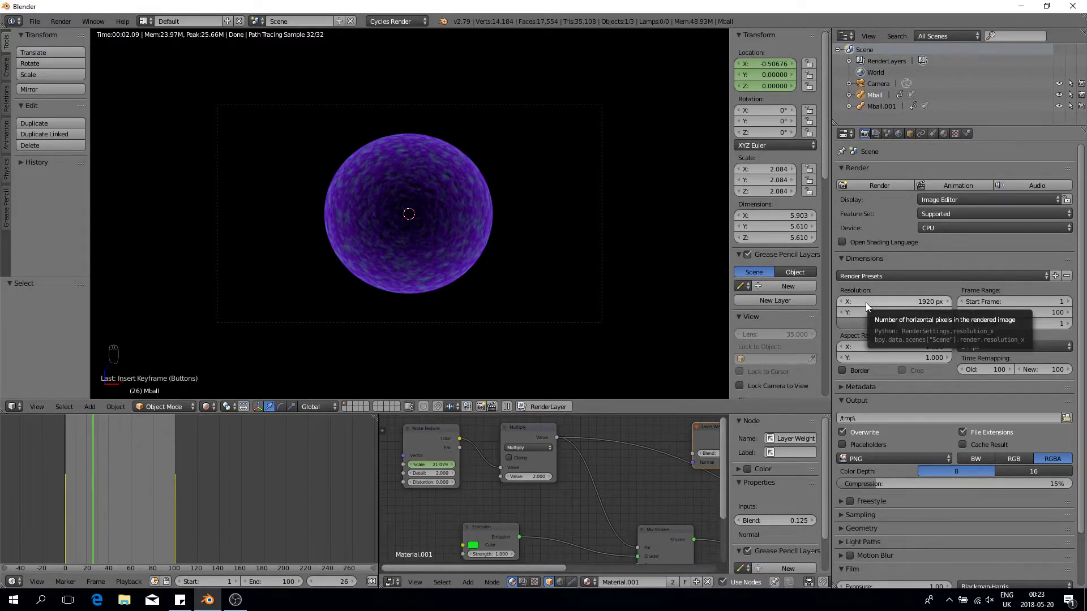
scroll(865, 318, down, 3)
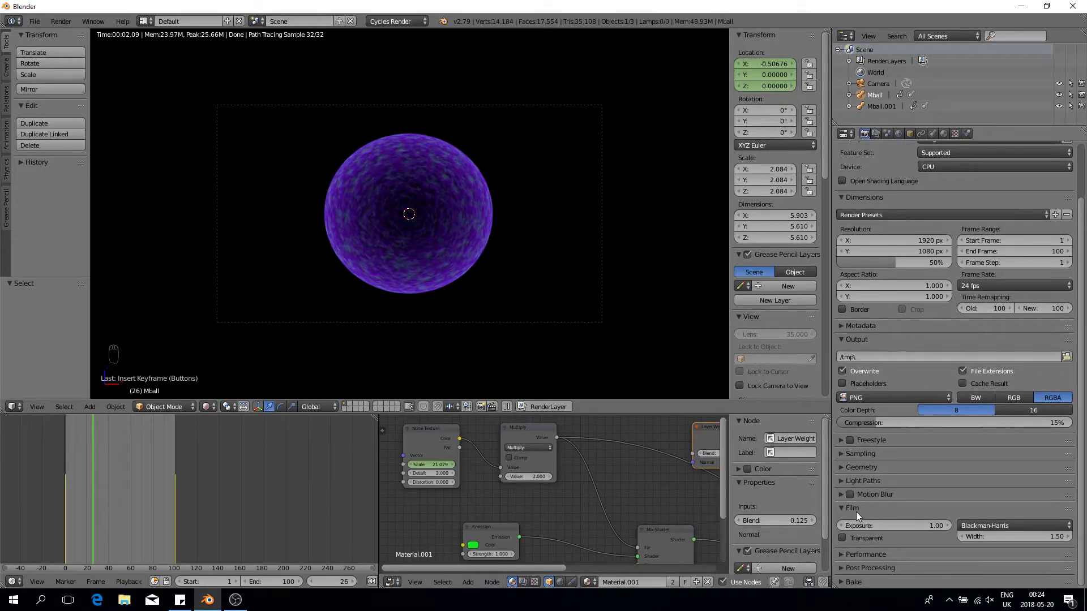
click(844, 535)
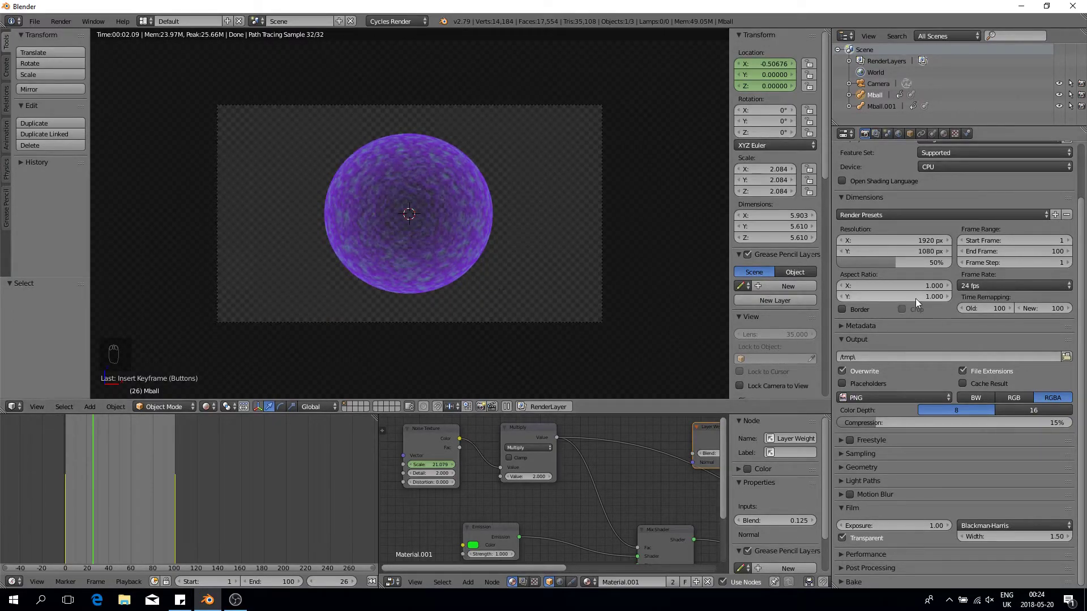
scroll(915, 297, up, 2)
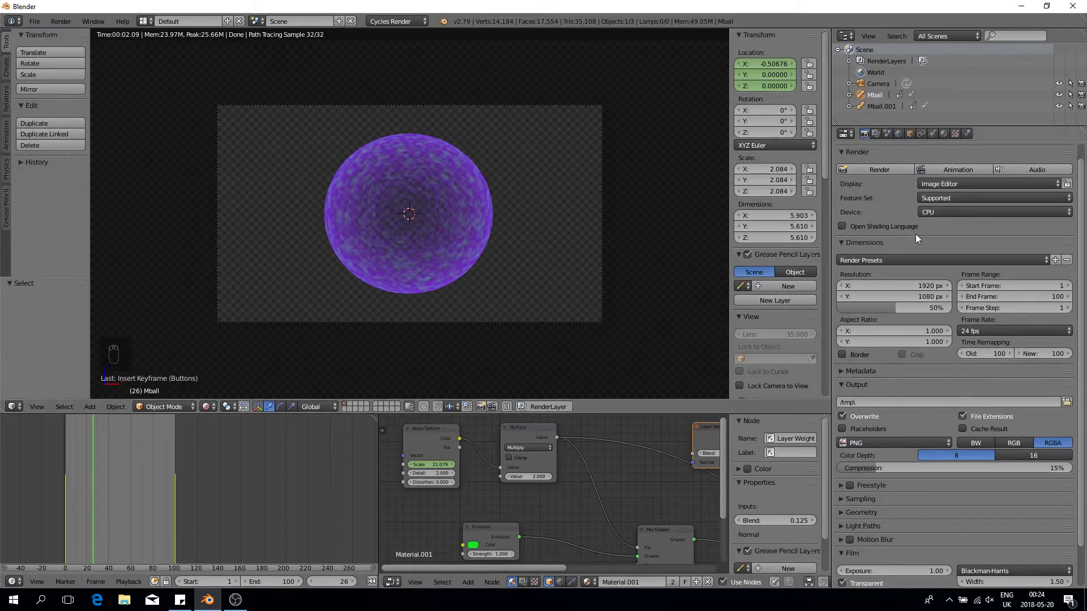
key(z)
Render on GPU Compute at 100% resolution and browse to the Cell wall pngs output folder
click(922, 213)
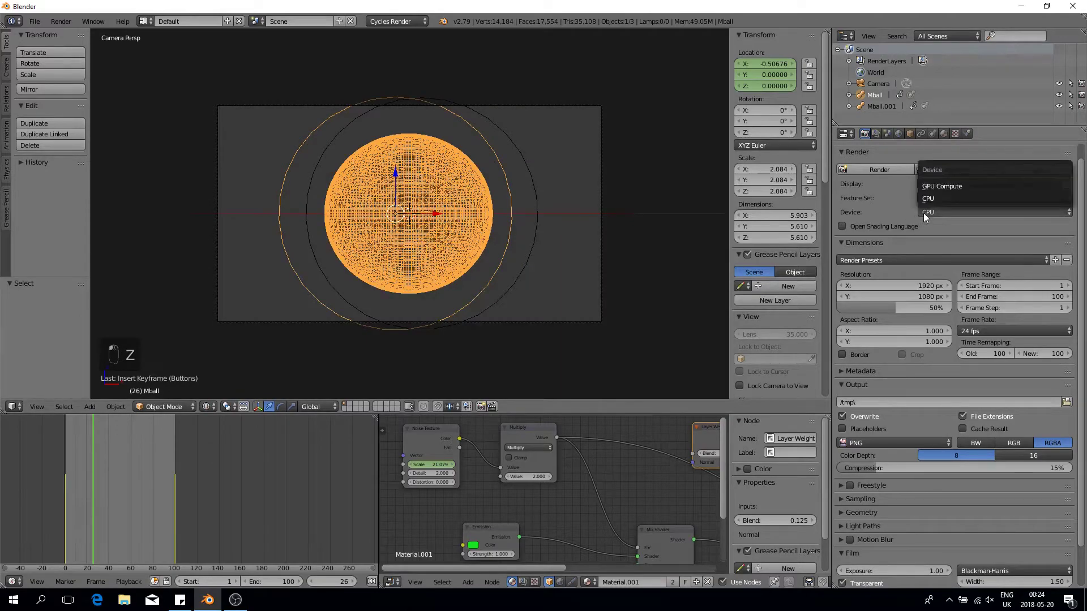
click(937, 185)
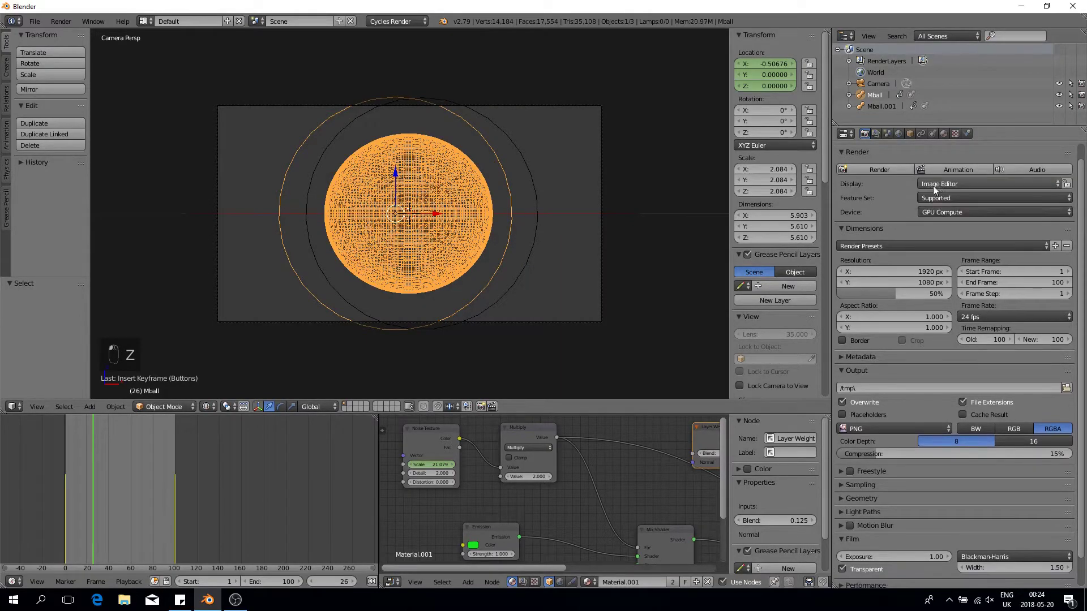
click(887, 292)
text(100)
key(Return)
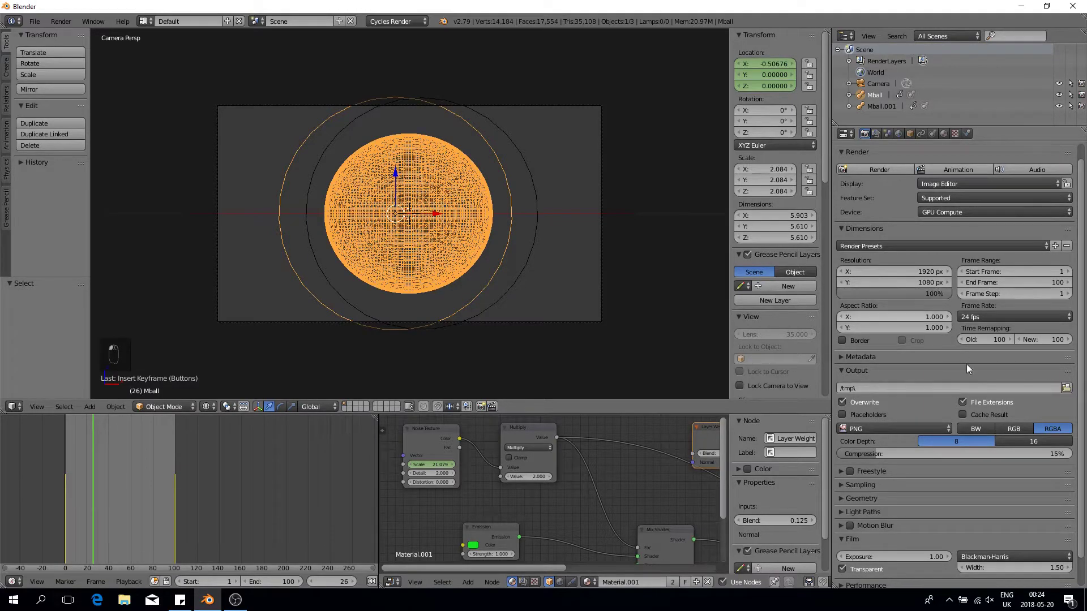
click(1066, 388)
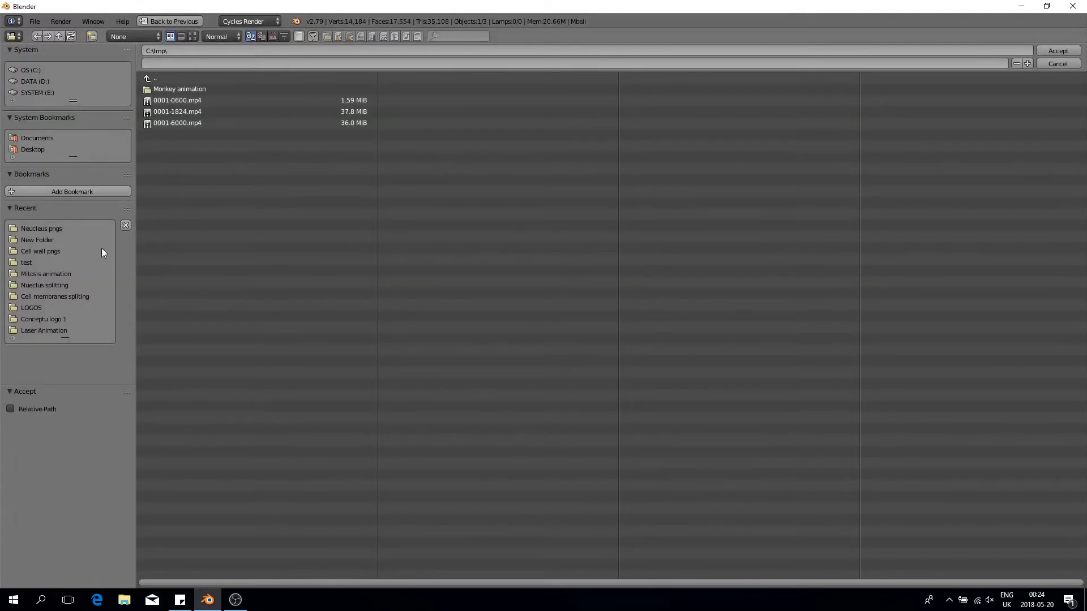
click(43, 252)
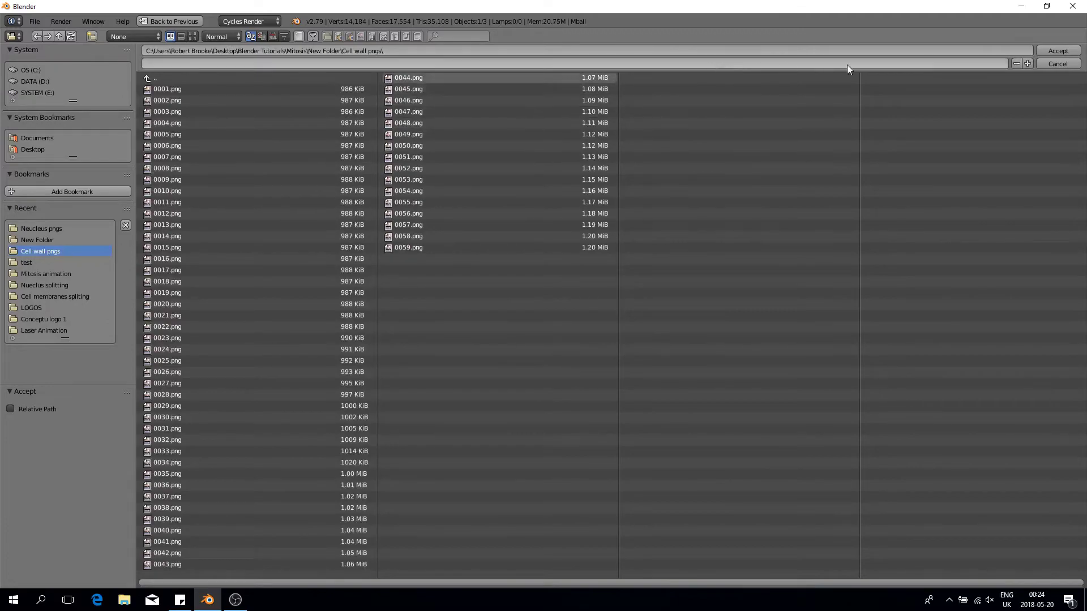
Accept Cell wall pngs as the output folder and turn on the animated sampling seed
click(1058, 50)
scroll(894, 331, down, 2)
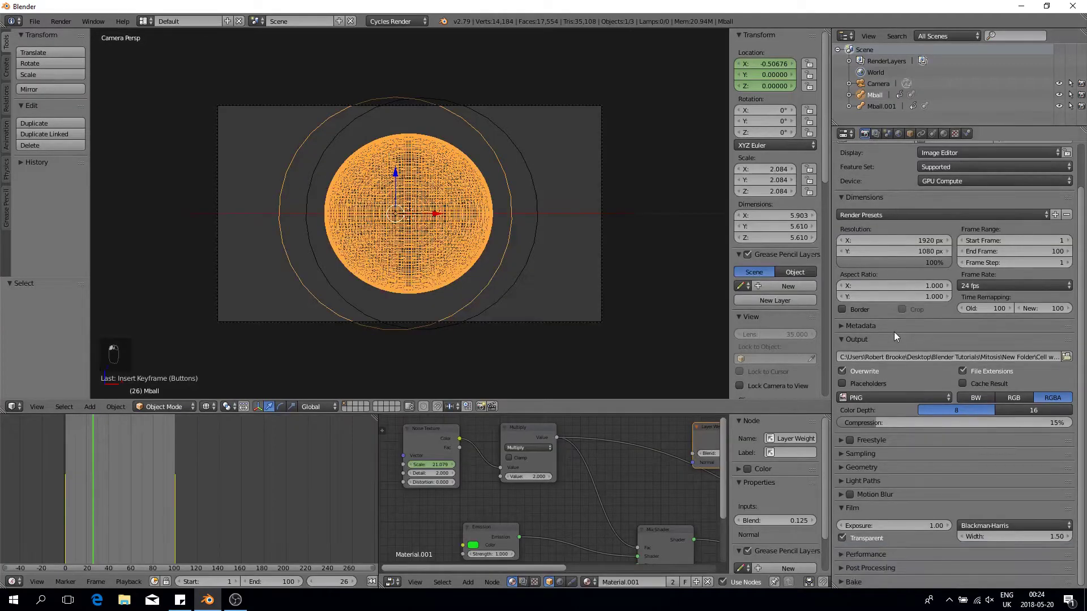
click(865, 452)
scroll(909, 424, down, 4)
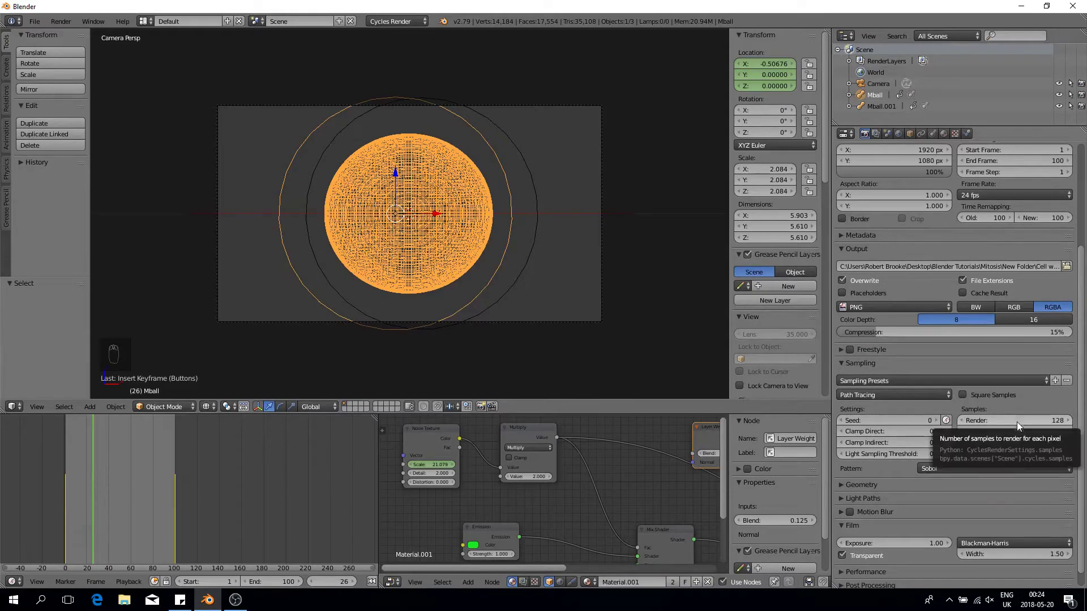
click(946, 420)
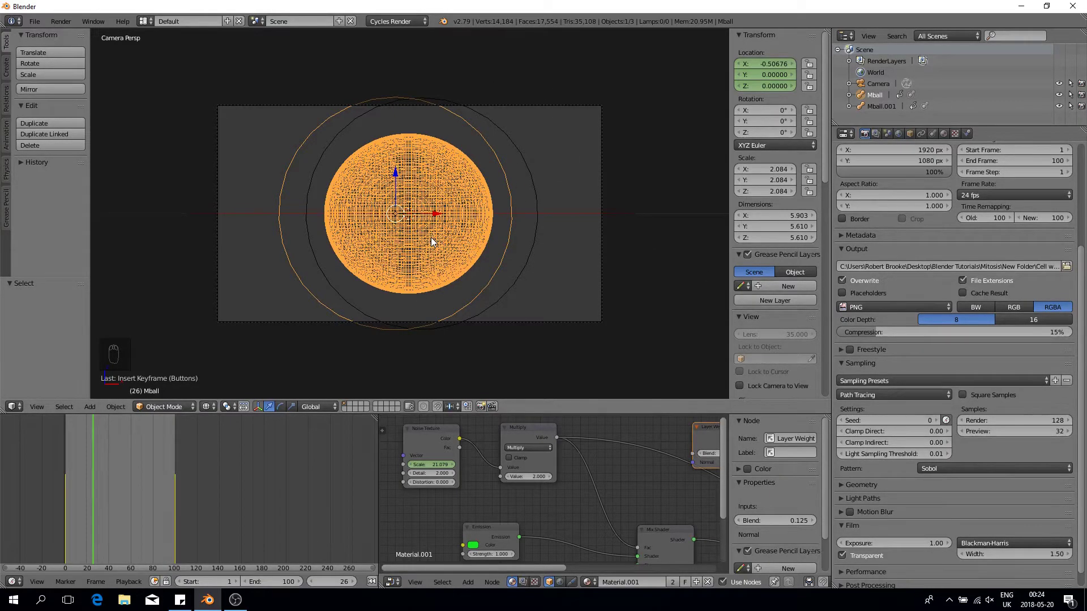
Set the render tile size to 256 × 256 under Performance
scroll(885, 312, down, 1)
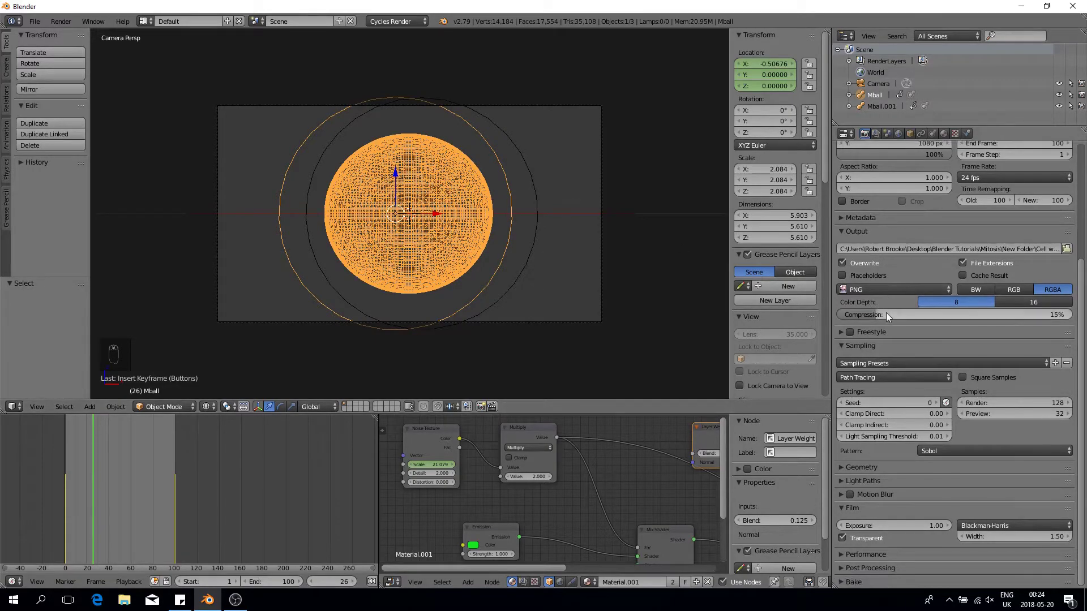
click(882, 553)
scroll(890, 504, down, 6)
click(891, 511)
text(256)
click(876, 525)
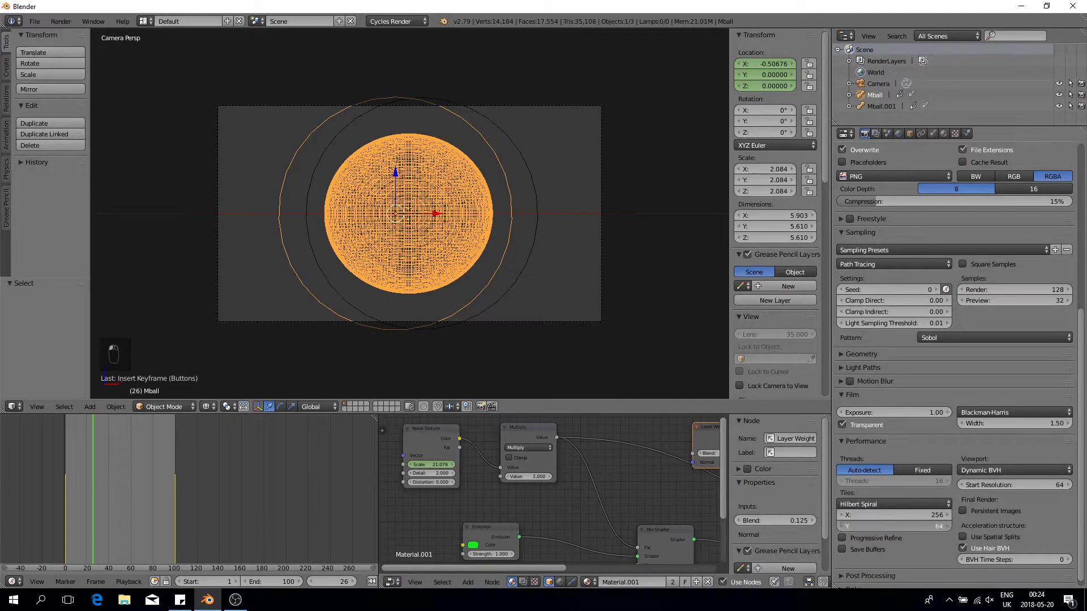
text(25)
key(Return)
scroll(1074, 348, up, 10)
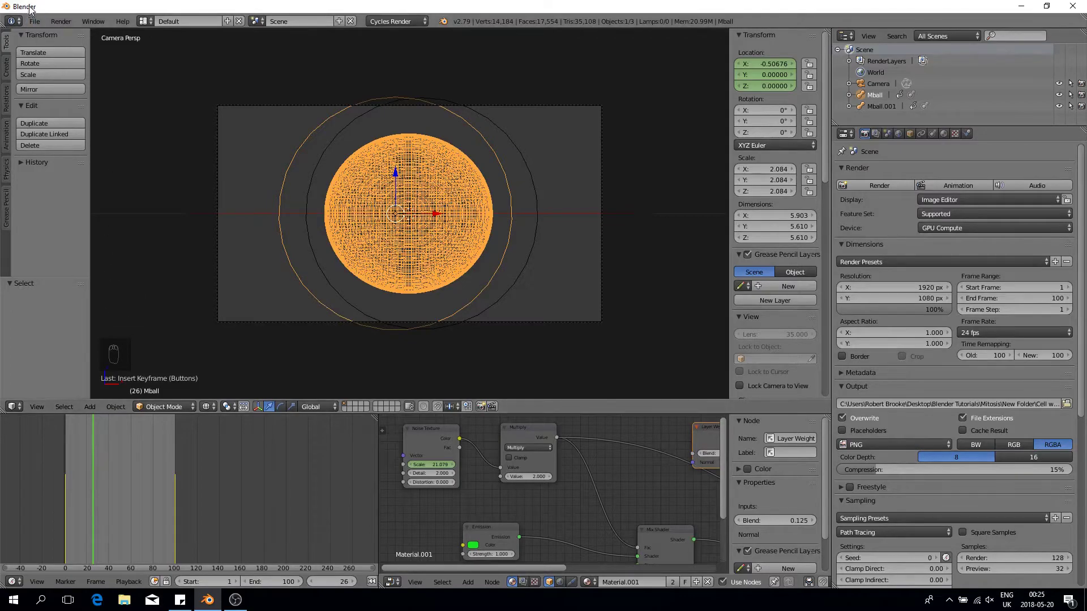
Save the scene over Cell wall.blend
click(34, 23)
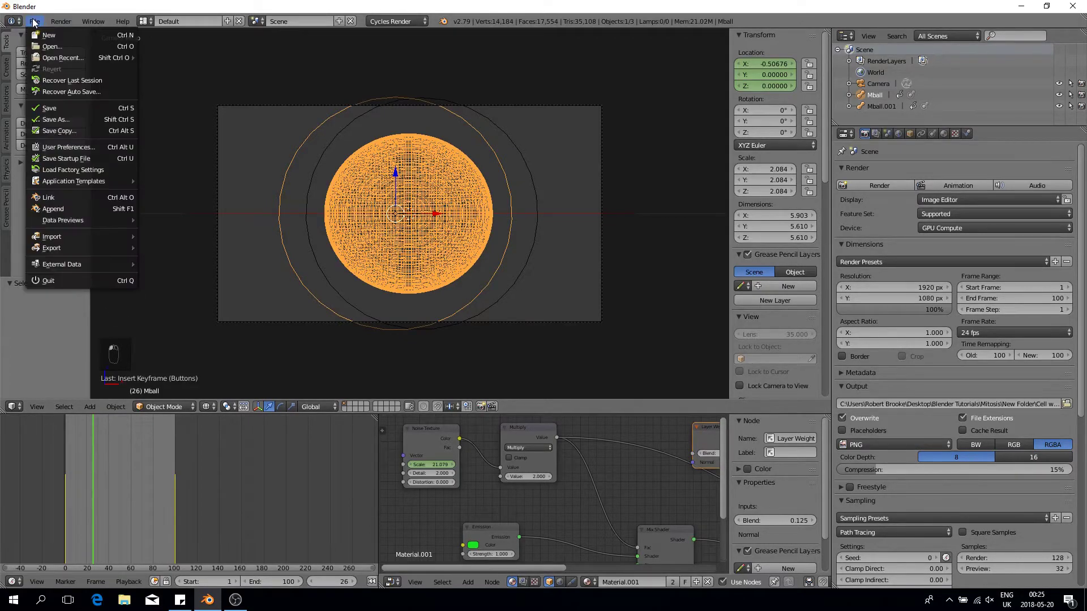
click(59, 120)
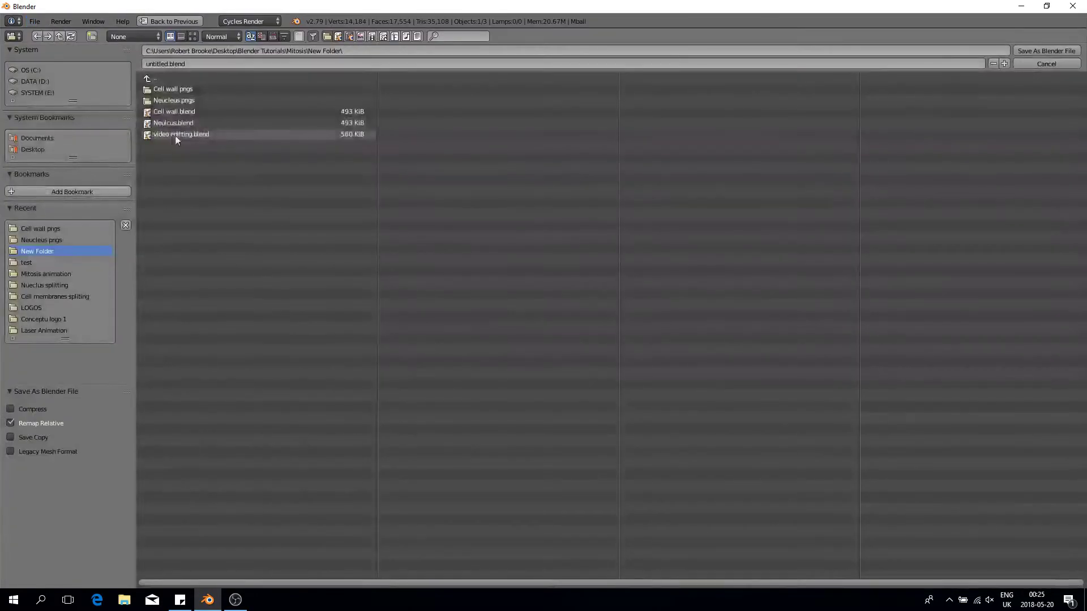
click(192, 112)
click(1045, 52)
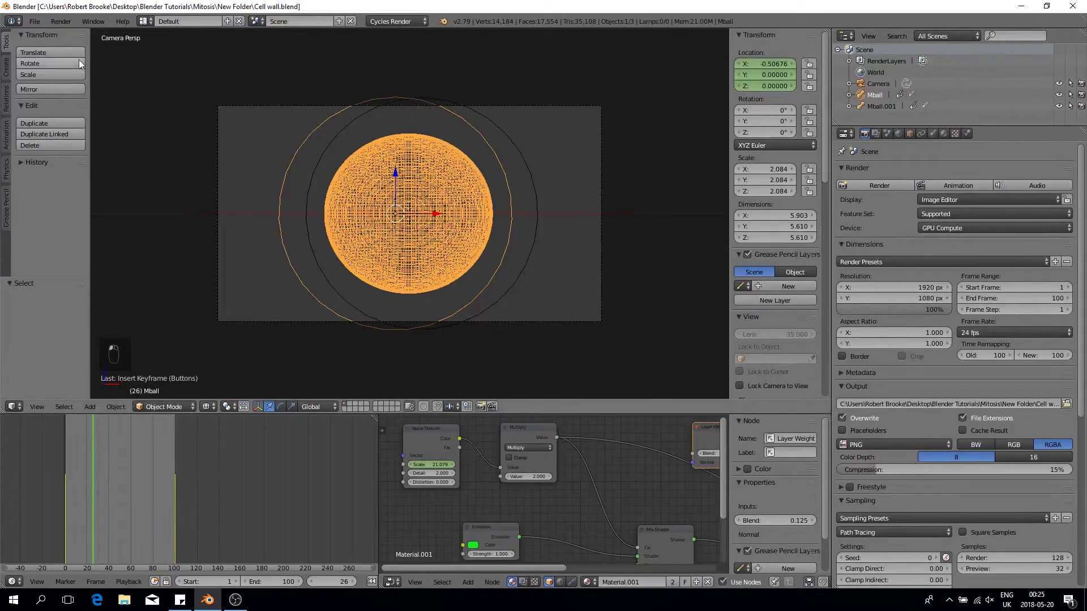
Save the scene again as Neulcus.blend
click(37, 24)
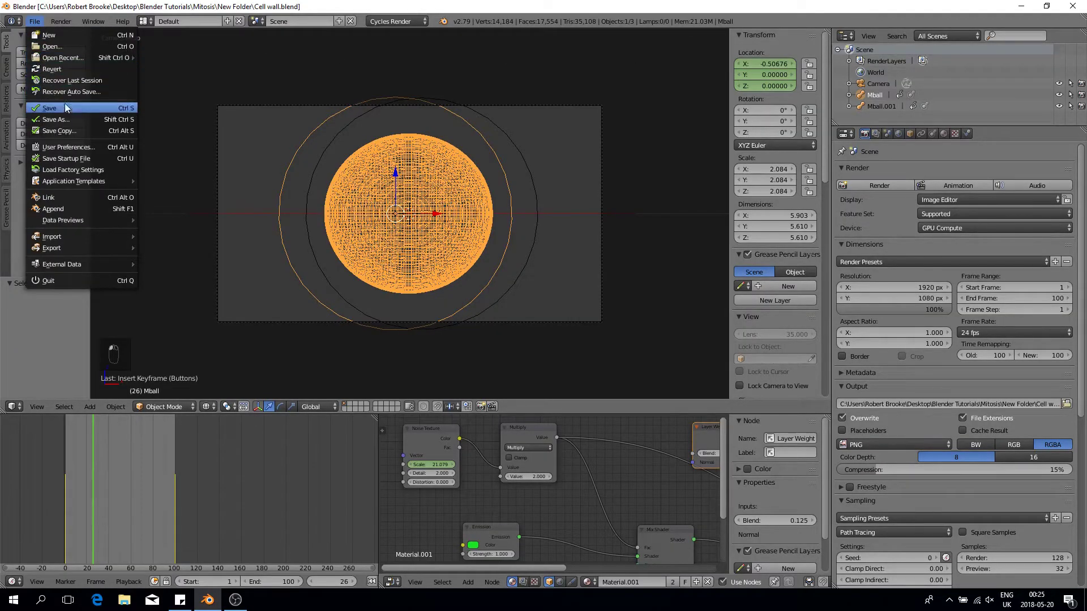
click(67, 119)
click(176, 123)
click(1045, 52)
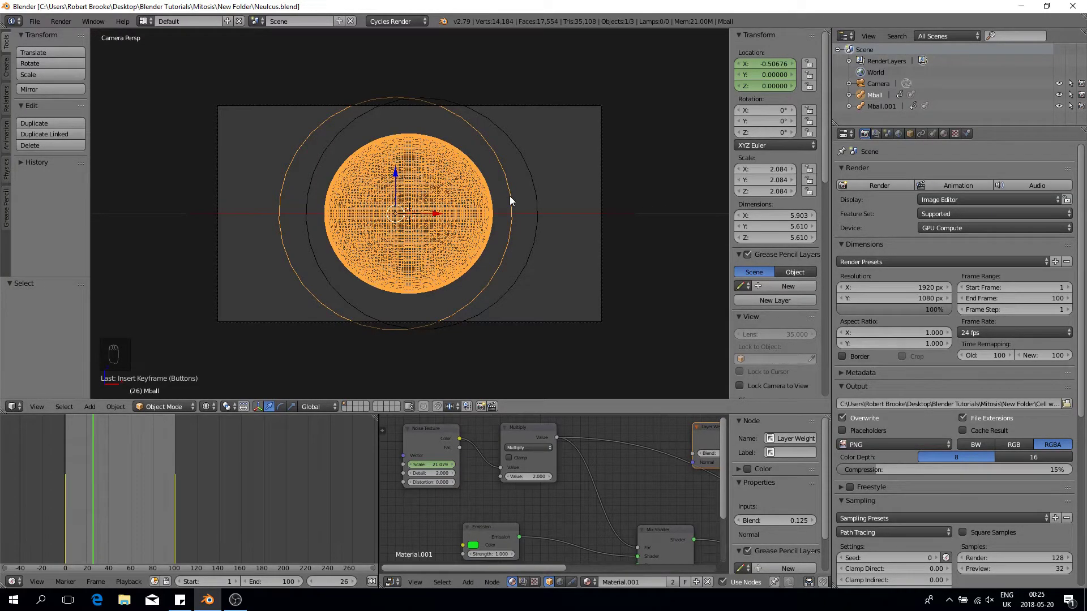
At frame 1, scale the inner metaball Mball down to about 0.29
drag(93, 454, 67, 461)
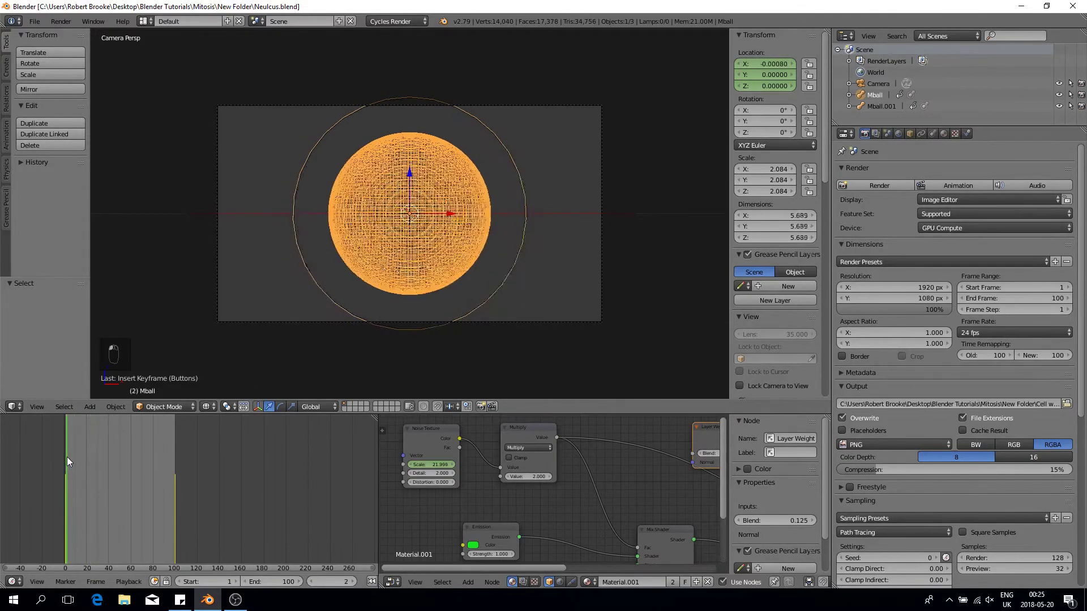
click(65, 457)
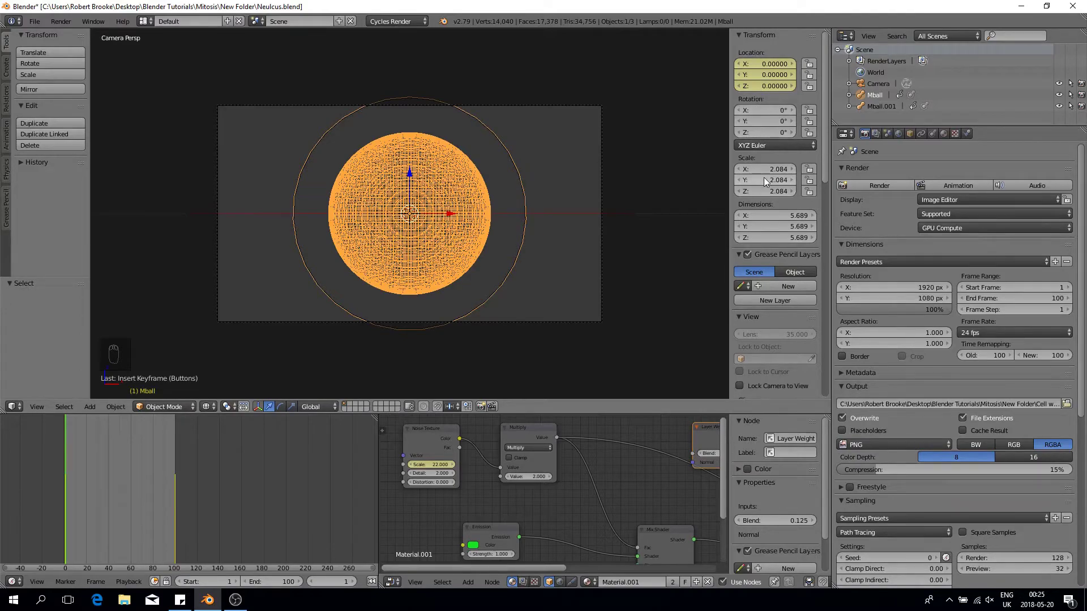
key(s)
right_click(645, 145)
key(s)
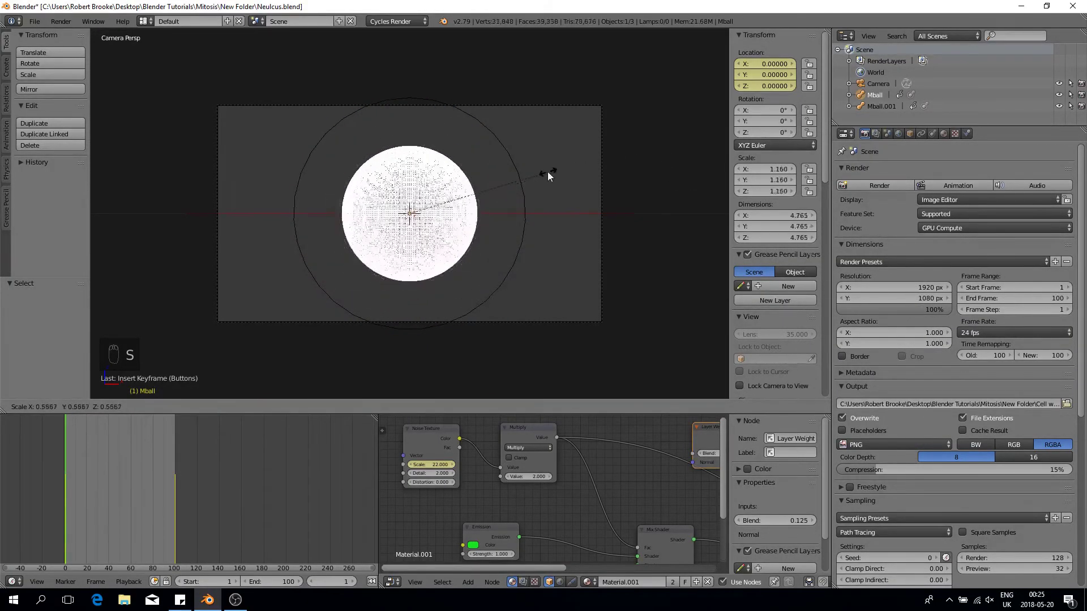
right_click(545, 173)
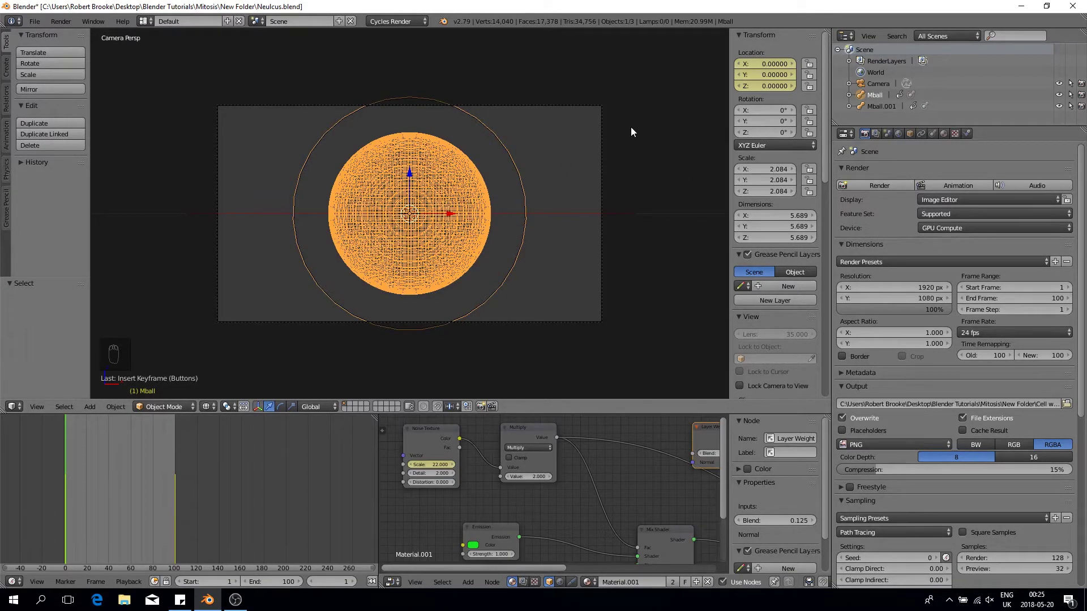
key(s)
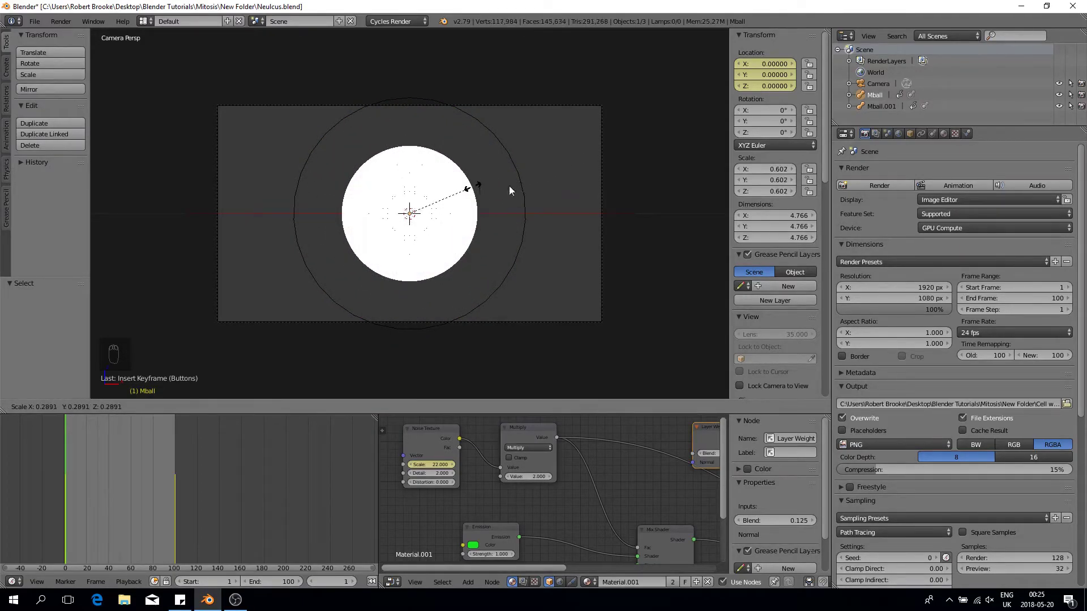
click(473, 185)
Shrink the outer sphere Mball.001 to scale 0.592 and view the metaballs in solid shading
right_click(761, 177)
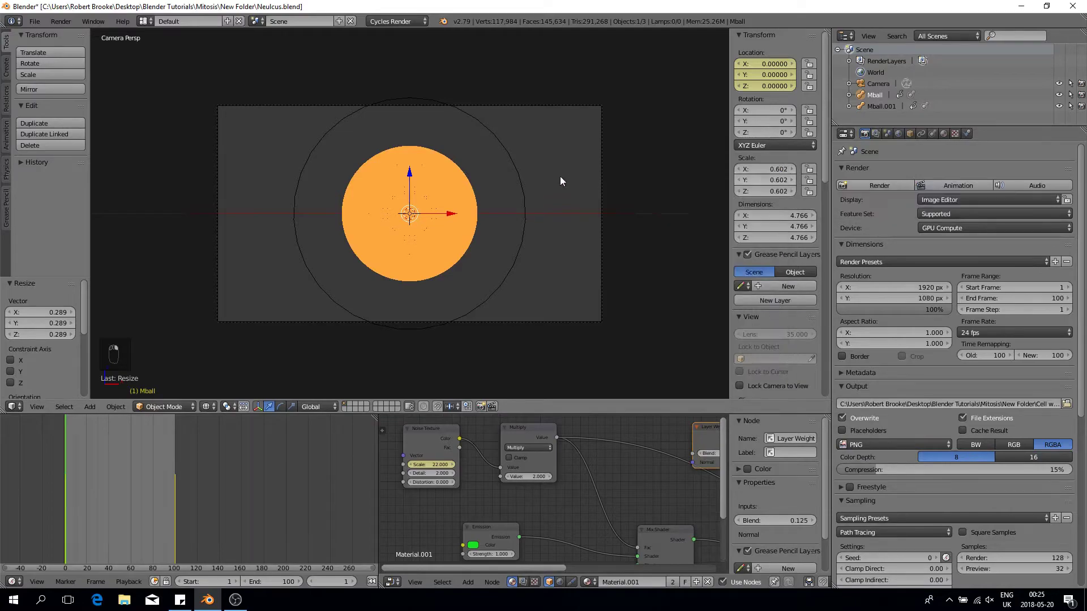
right_click(521, 176)
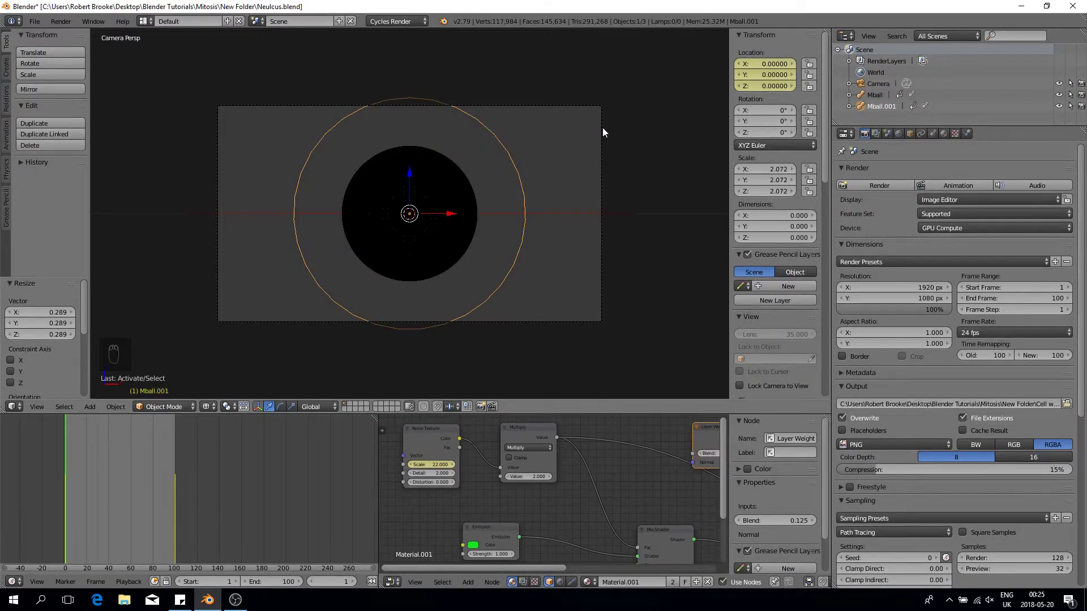
key(s)
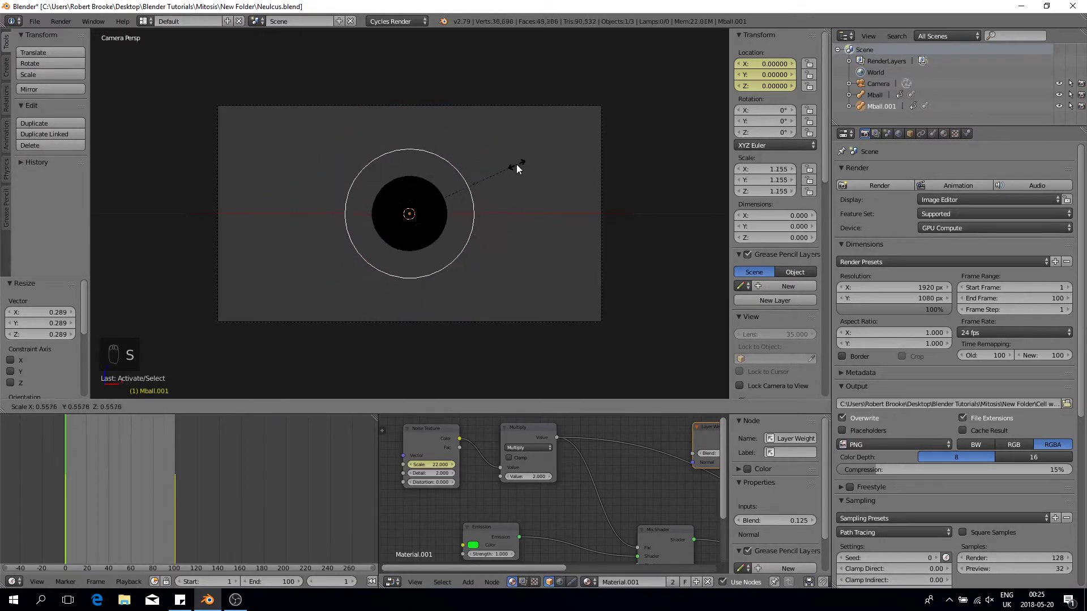
click(463, 185)
drag(63, 459, 105, 458)
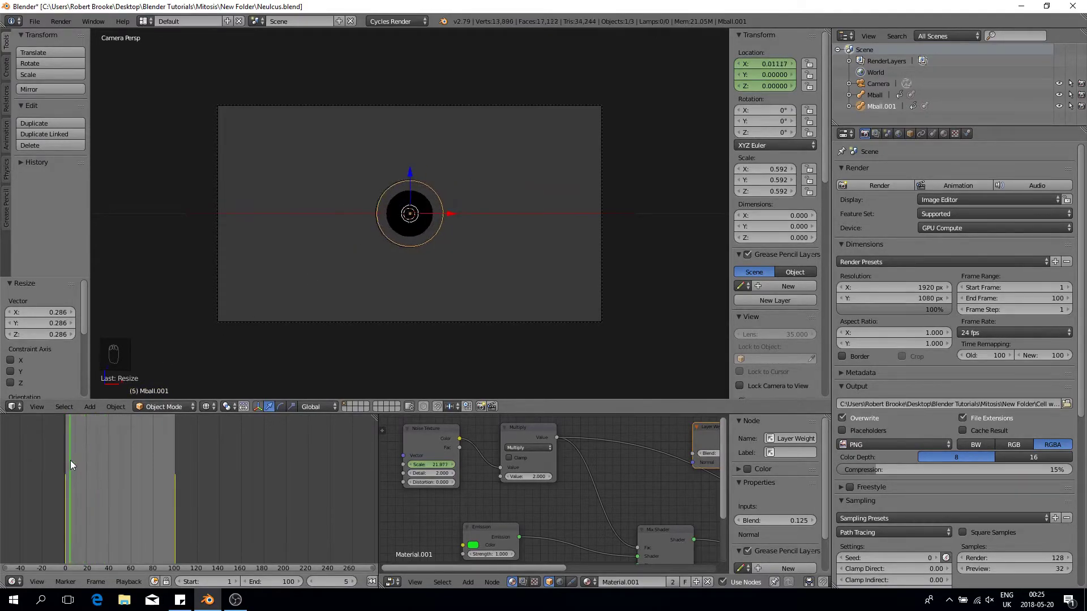
drag(70, 460, 93, 470)
key(z)
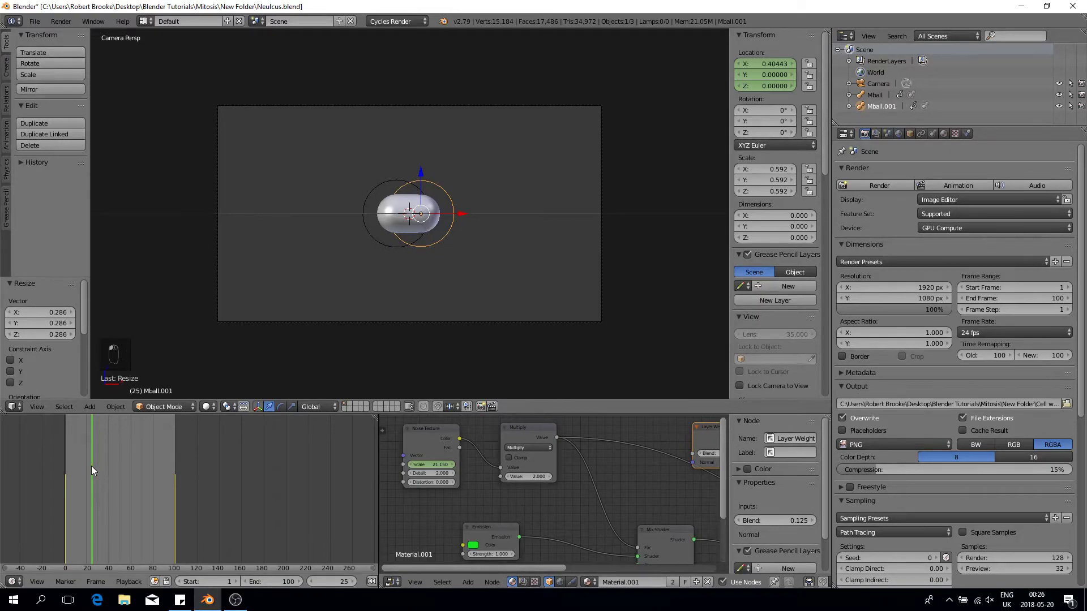
Scrub the split animation out to frame 88, stop at frame 58, and frame the whole node tree
drag(91, 466, 66, 478)
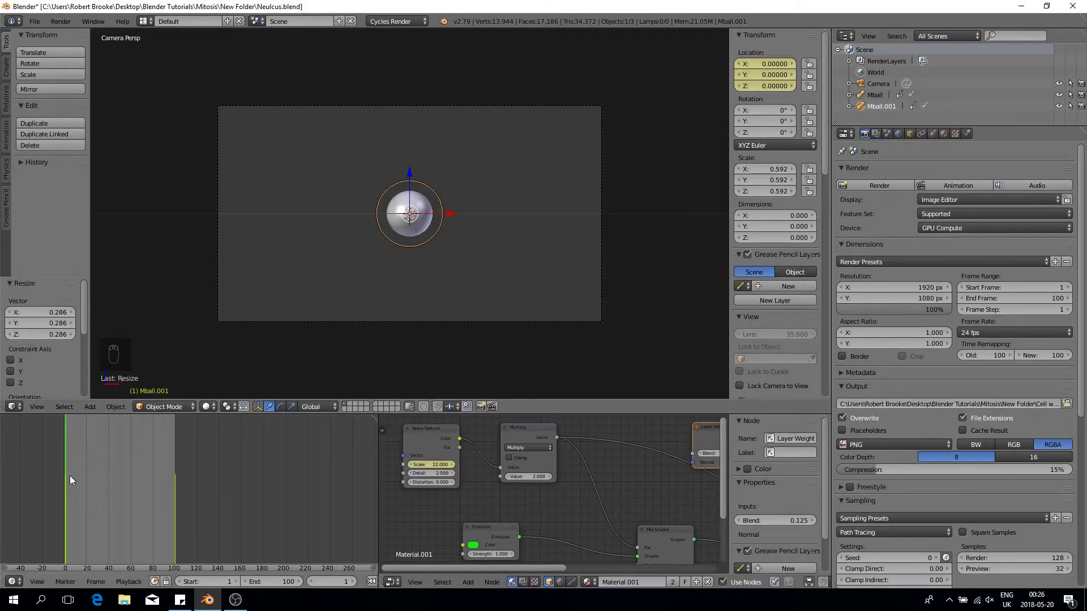
drag(68, 478, 174, 465)
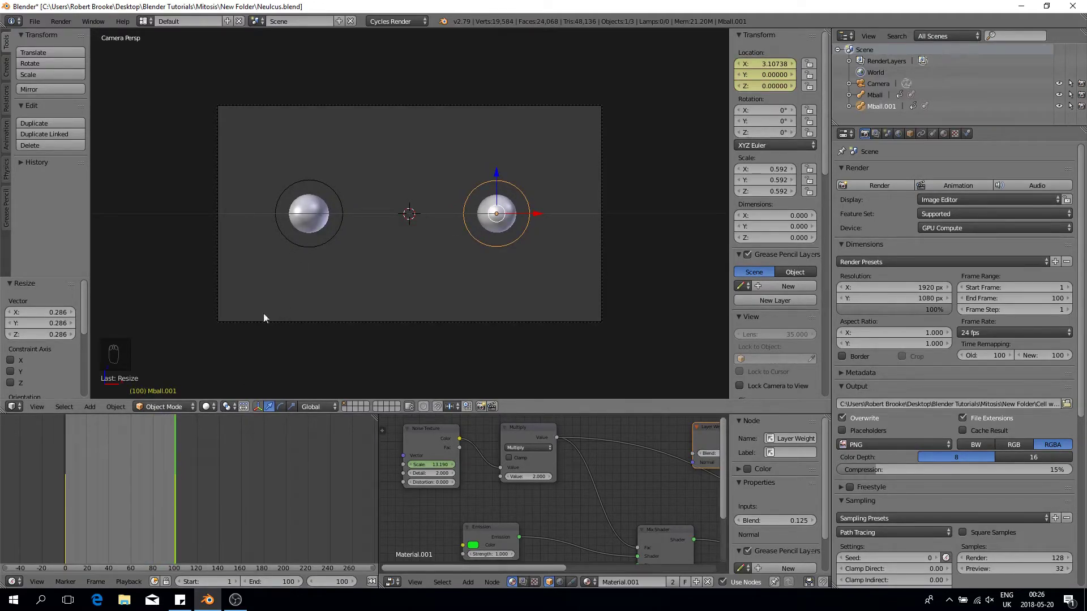
drag(175, 463, 127, 467)
scroll(445, 449, down, 4)
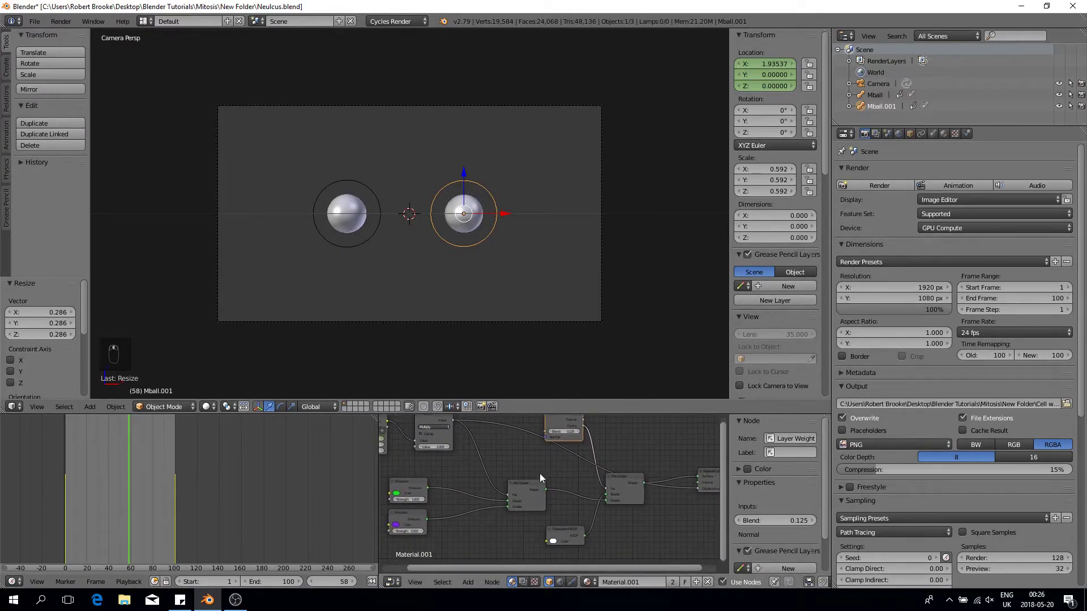
middle_drag(502, 450, 449, 439)
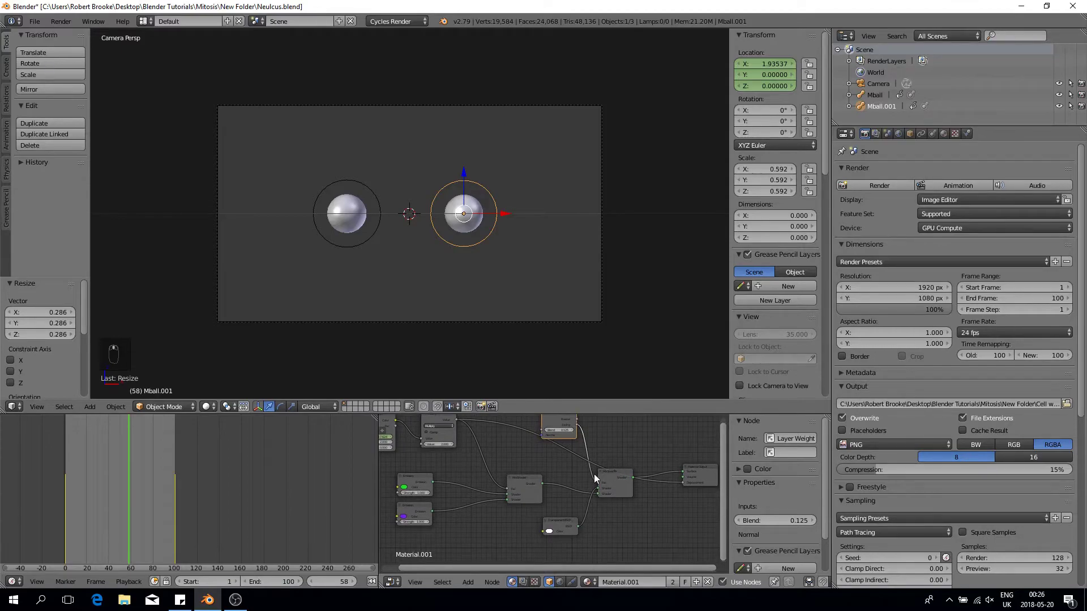
In rendered view, link the Mix Shader to Material Output and delete the extra Mix Shader and Transparent BSDF
key(shift+z)
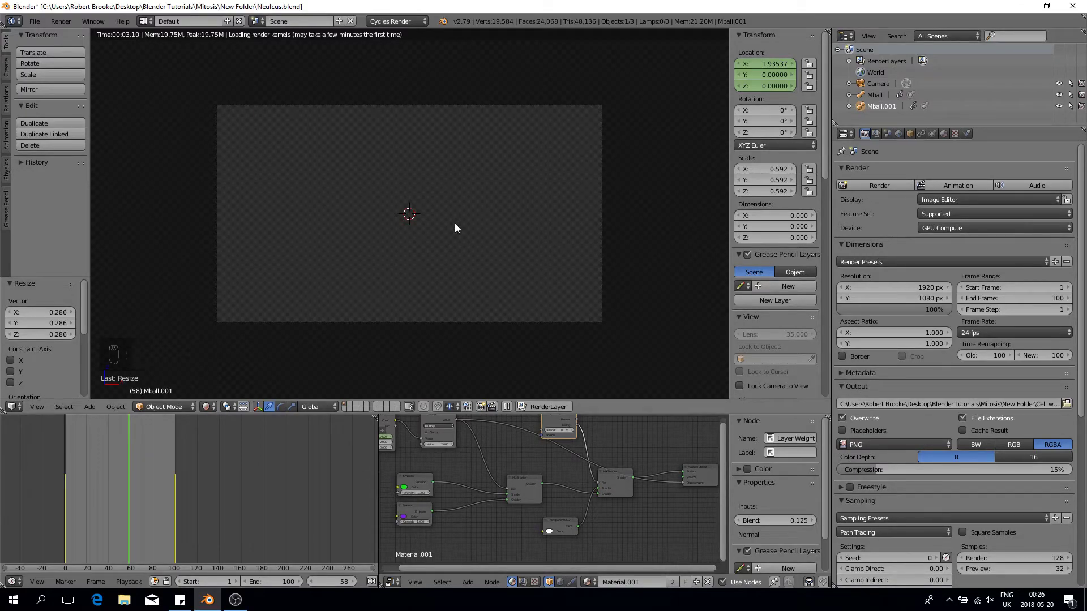
scroll(502, 425, down, 1)
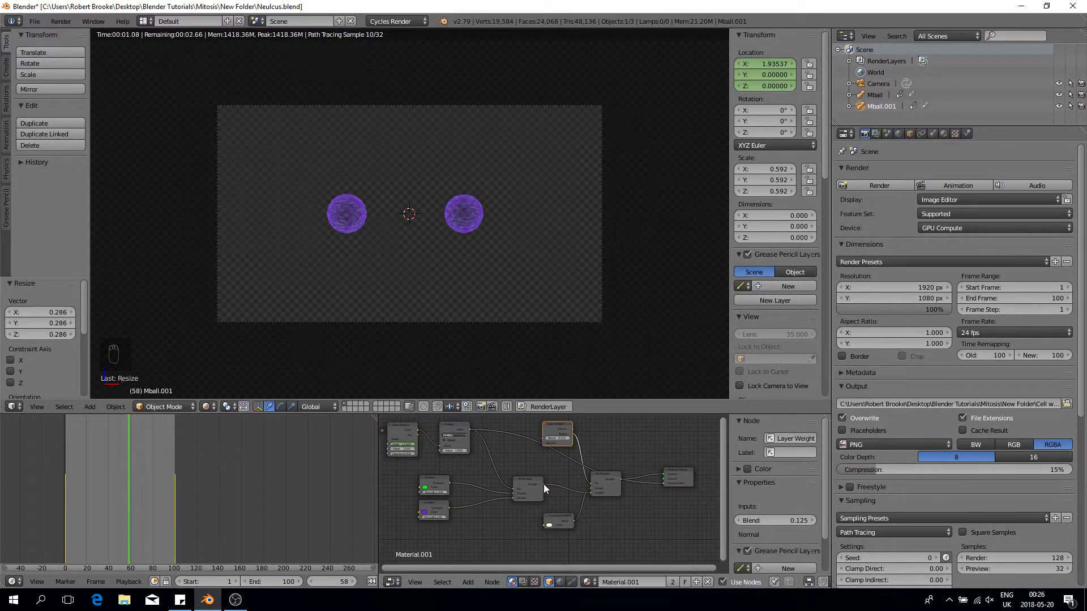
drag(542, 484, 666, 473)
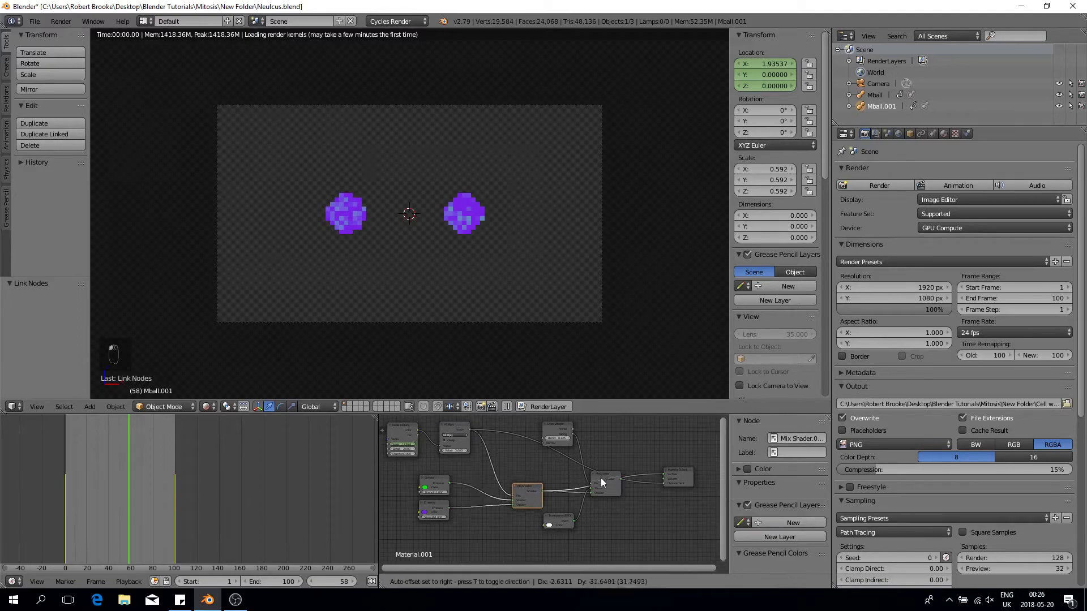
drag(607, 476, 616, 501)
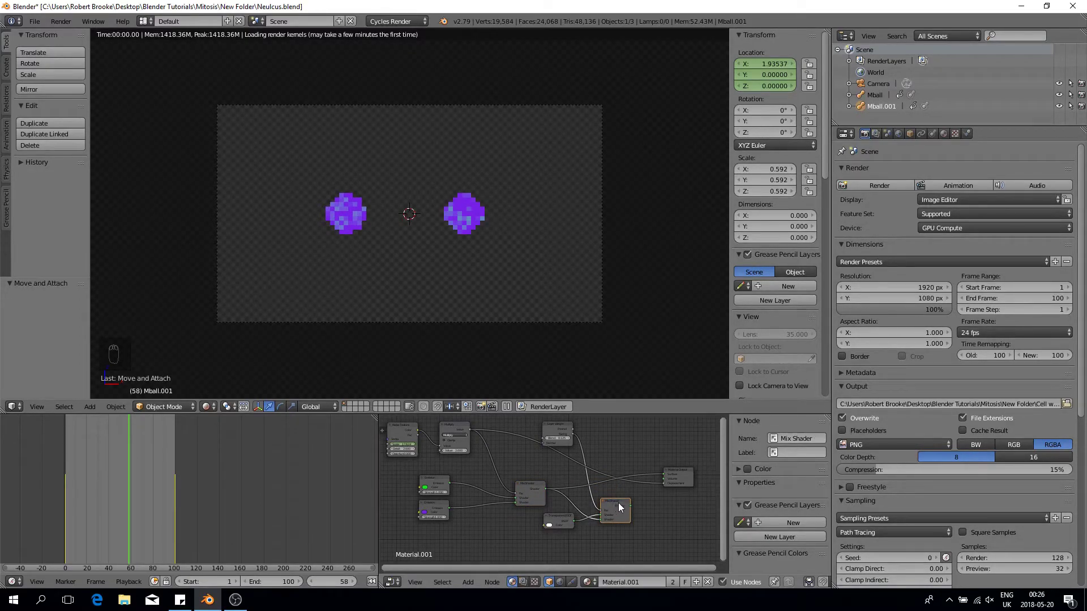
key(x)
key(x)
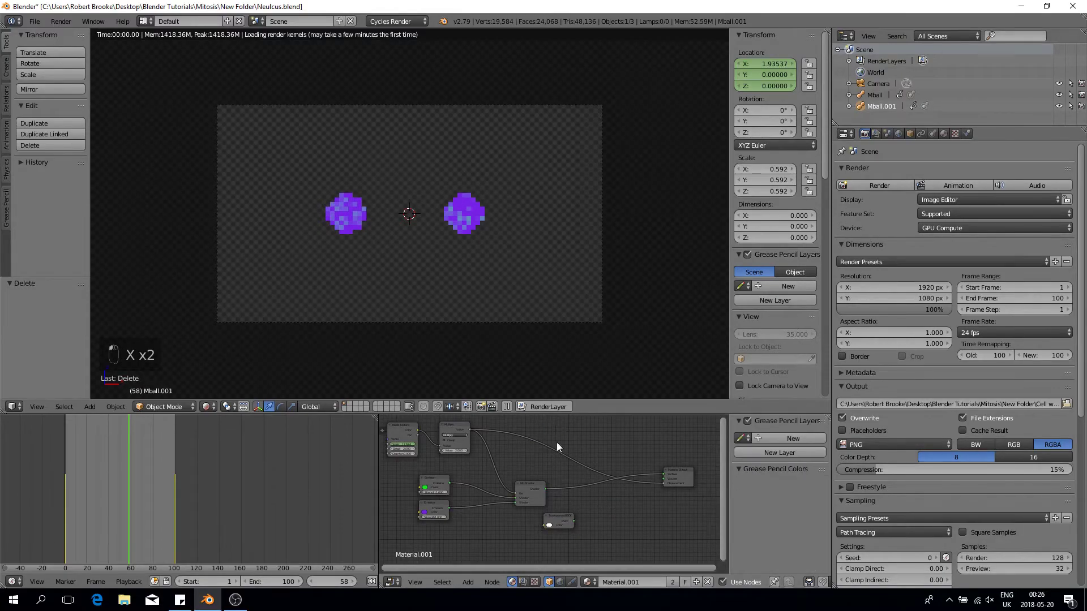
key(x)
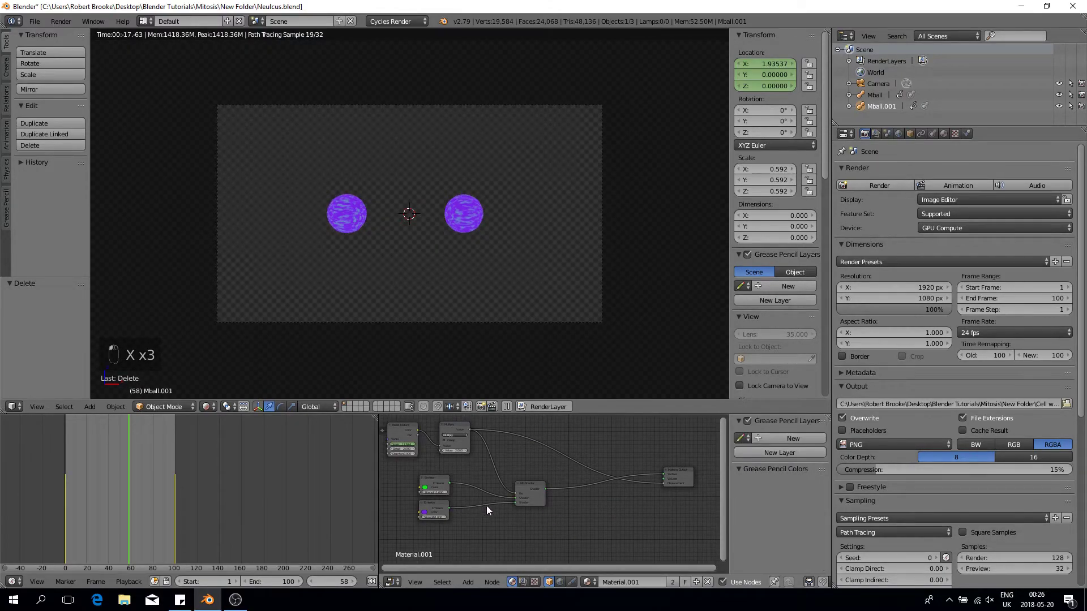
Change the green Emission colour to red
scroll(487, 505, up, 1)
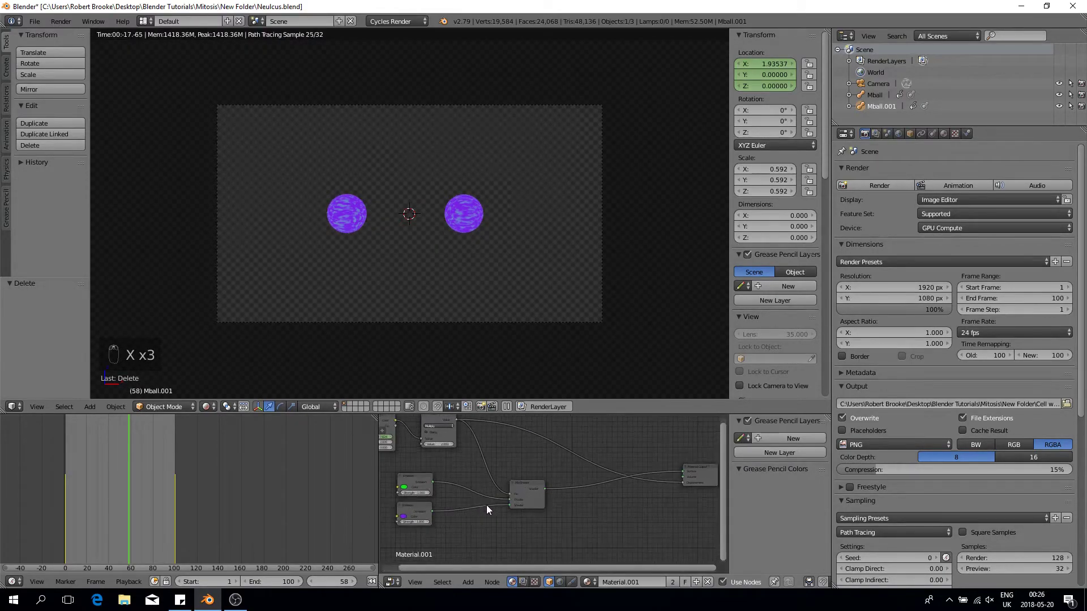
click(404, 487)
click(420, 453)
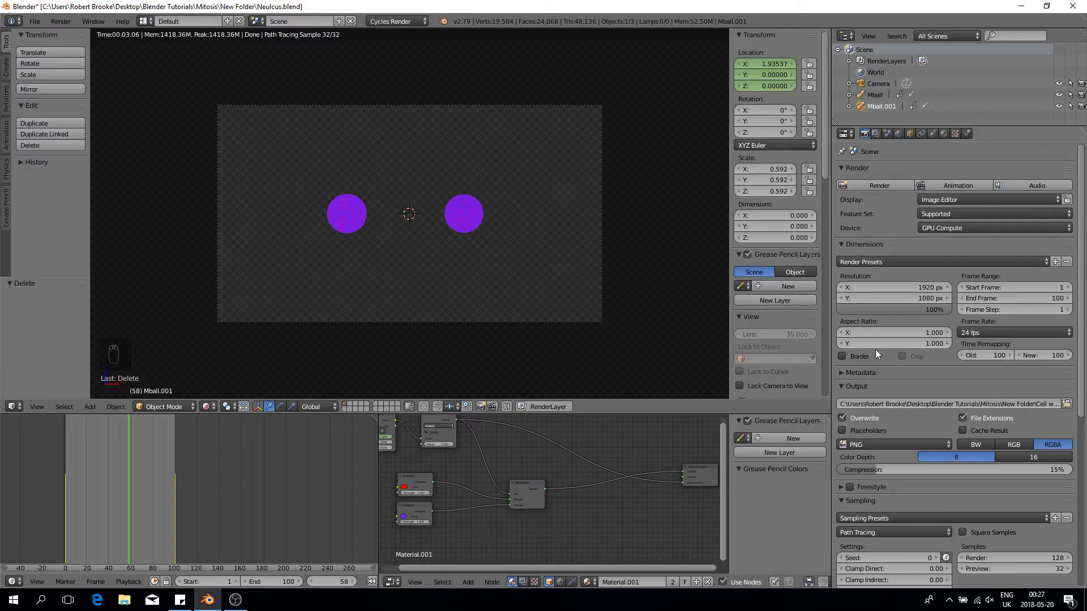
Set the render output path to the Neucleus pngs folder
click(1067, 404)
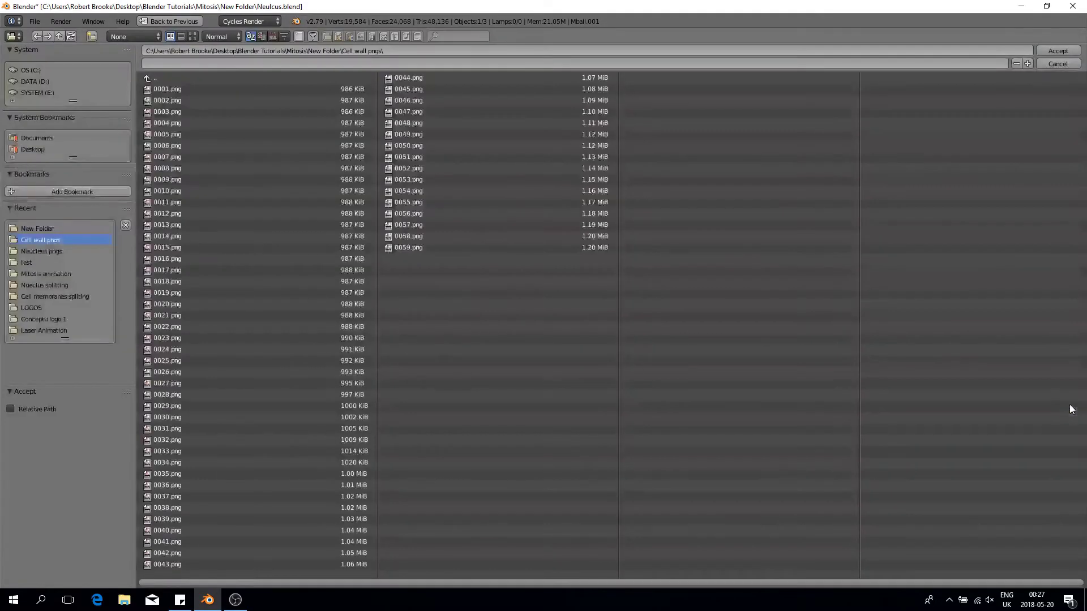
click(58, 253)
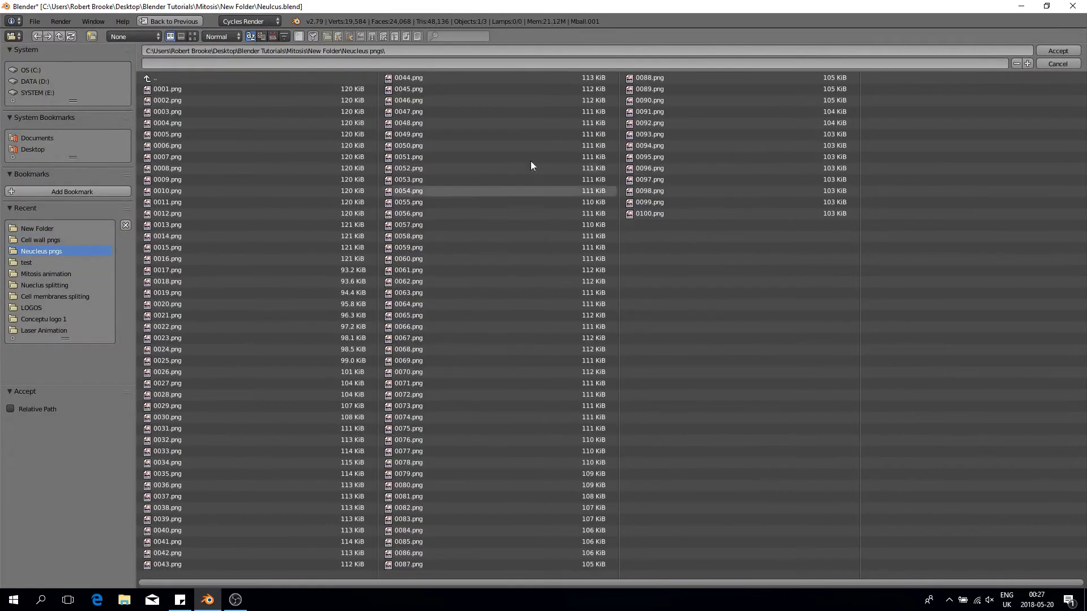
click(1051, 53)
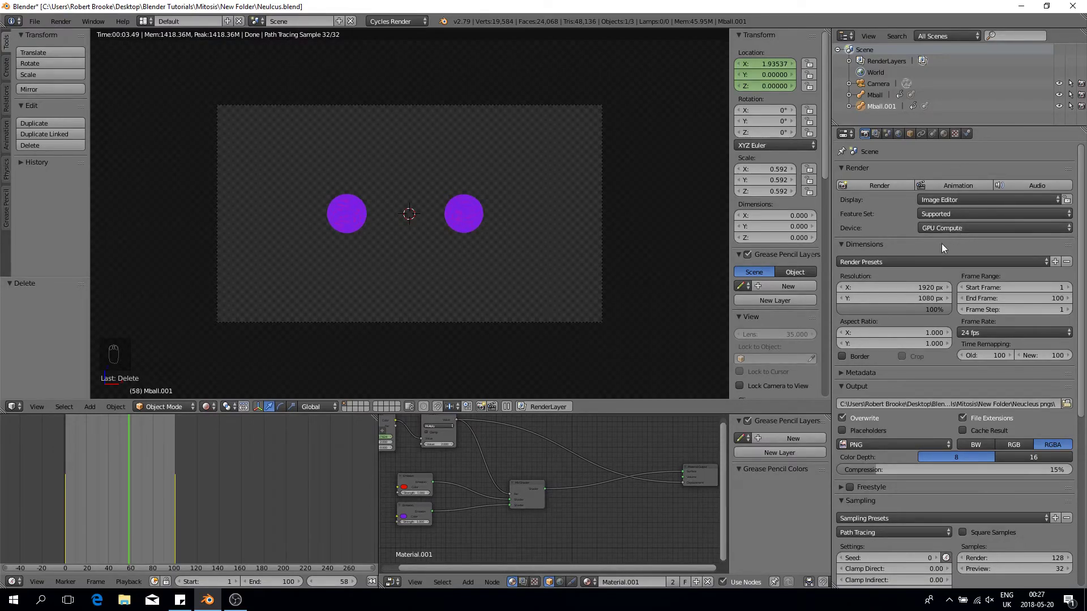
Turn off Film Transparent so the background renders black
scroll(942, 244, down, 4)
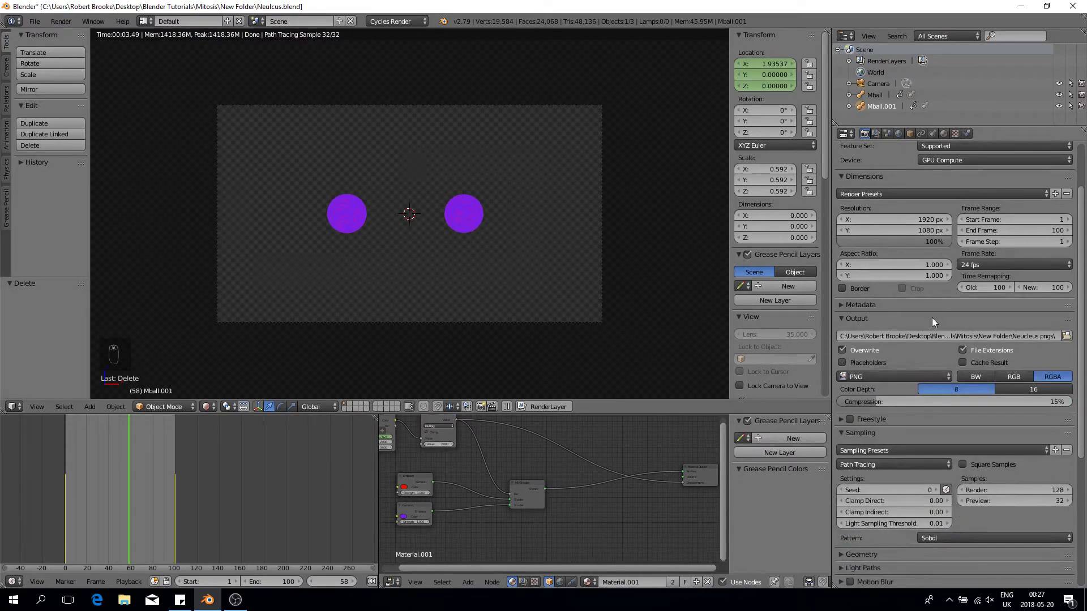
scroll(935, 336, down, 5)
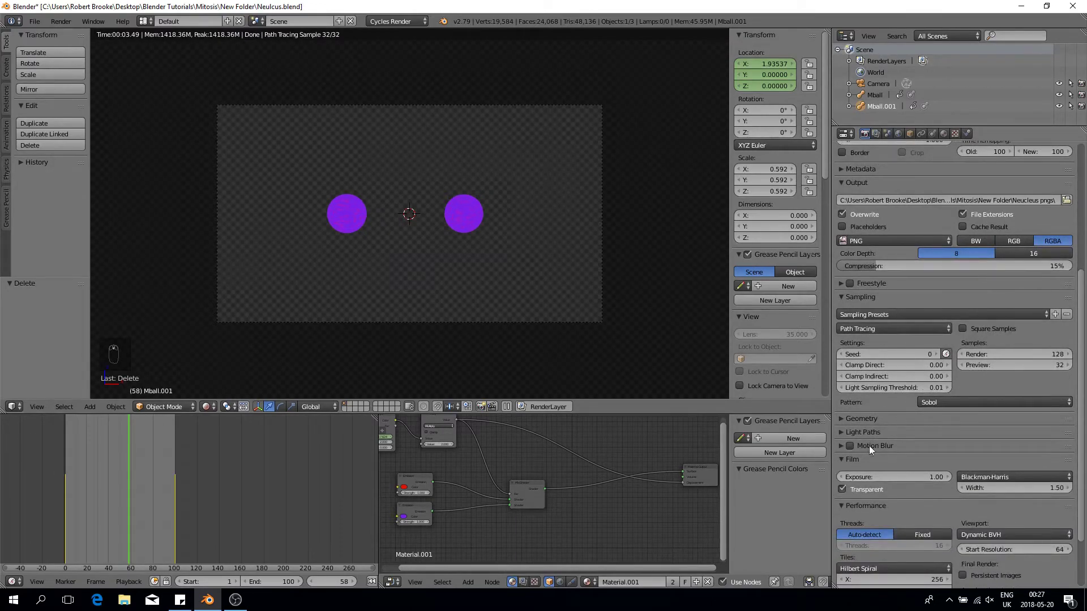
click(844, 490)
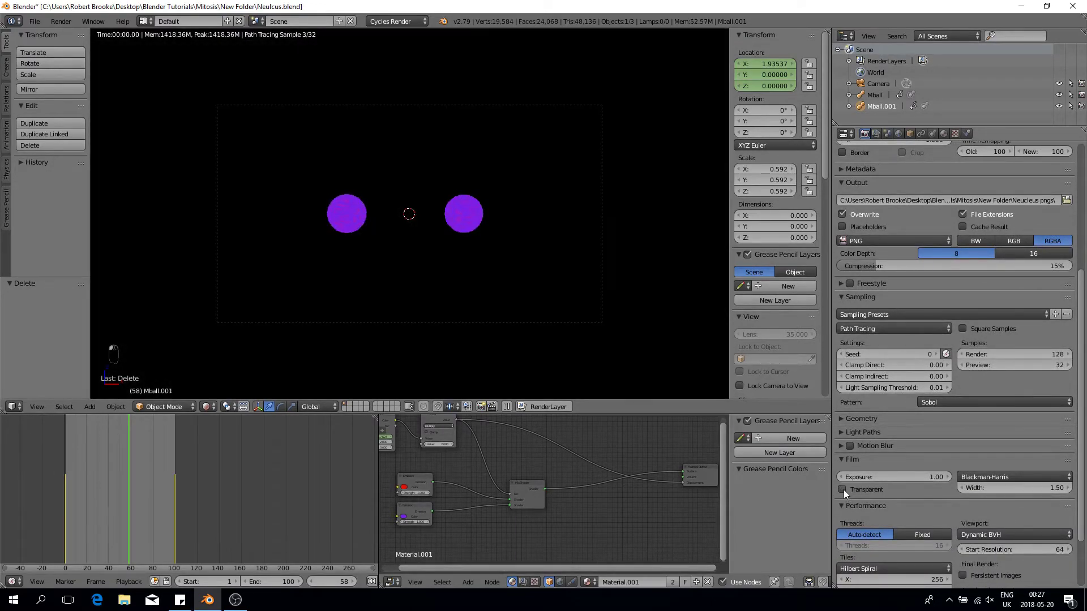
scroll(874, 444, up, 9)
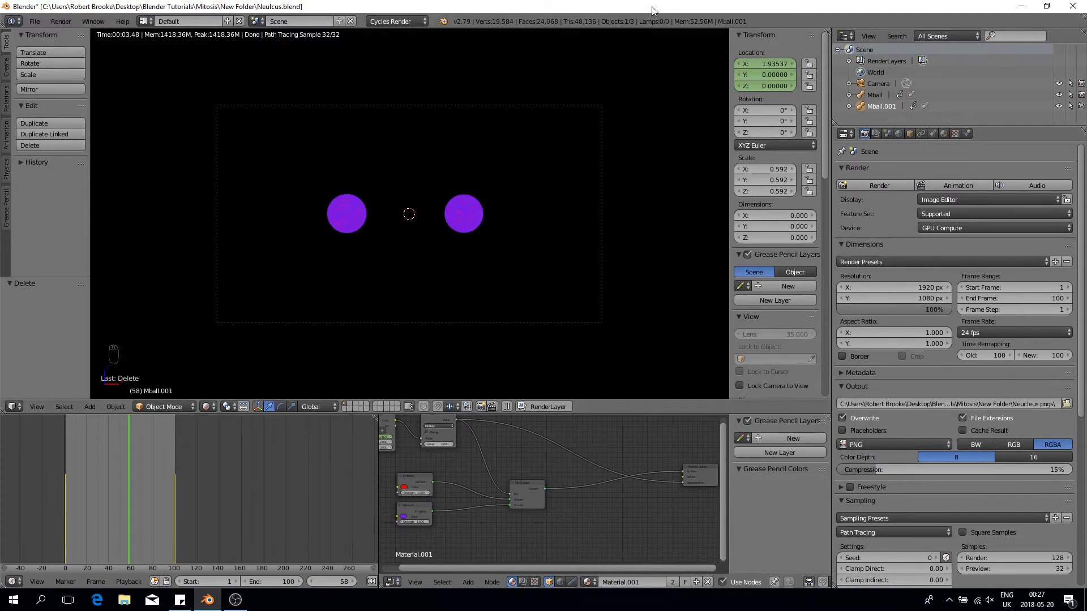
Snap Neulcus.blend to the right half and Cell wall.blend to the left half, in solid shading
drag(723, 6, 1086, 47)
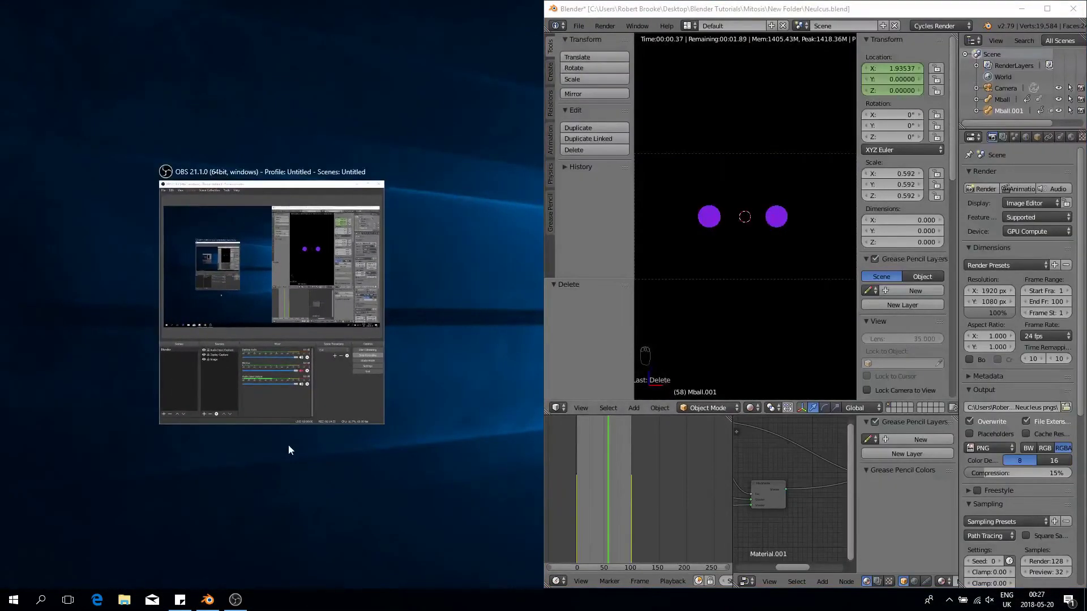
click(124, 600)
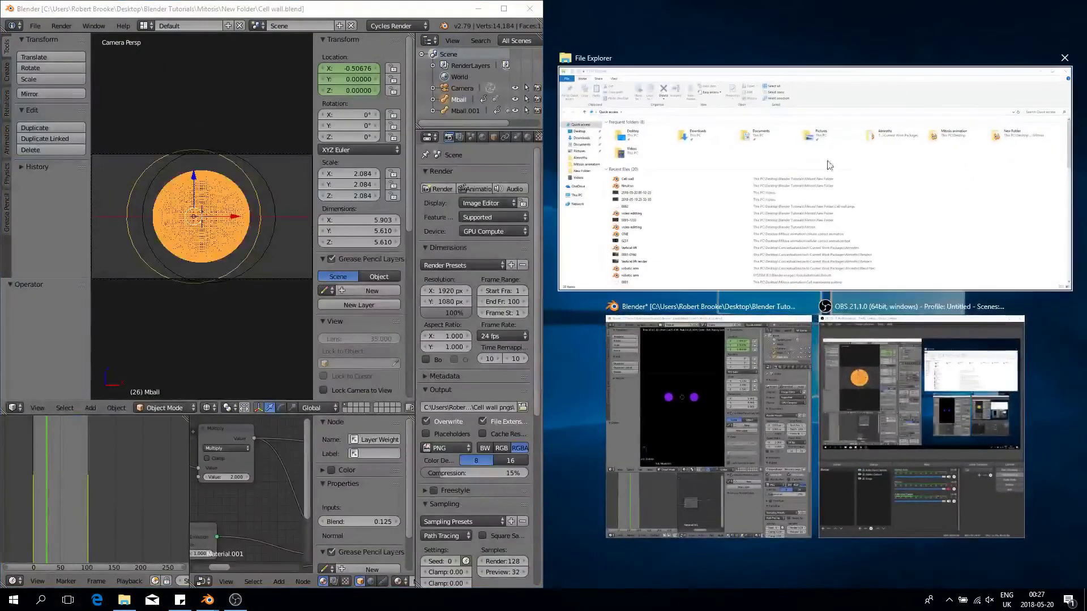
click(761, 403)
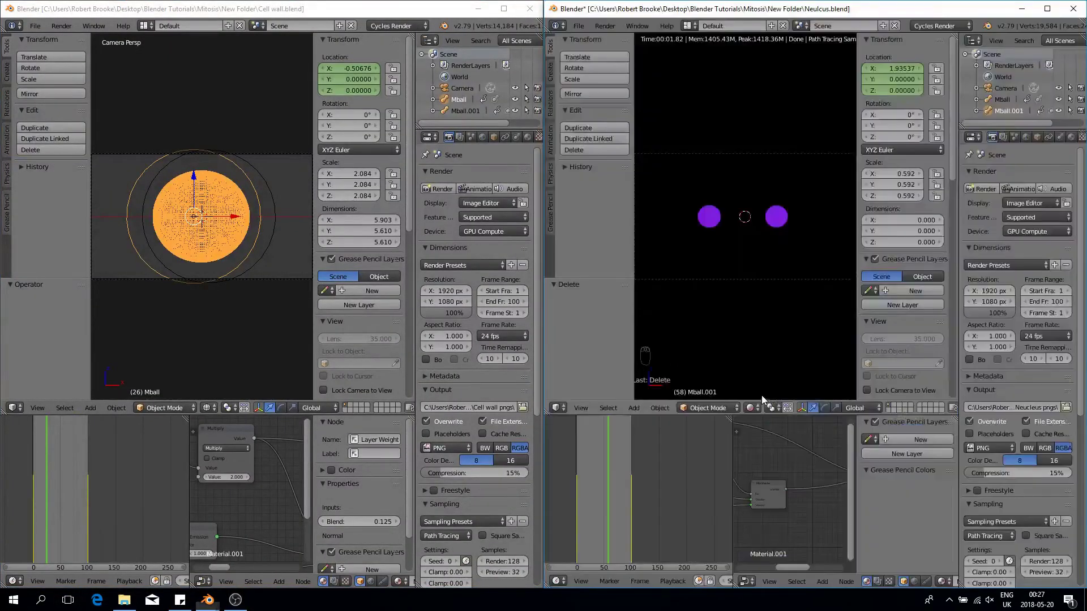
click(229, 336)
key(z)
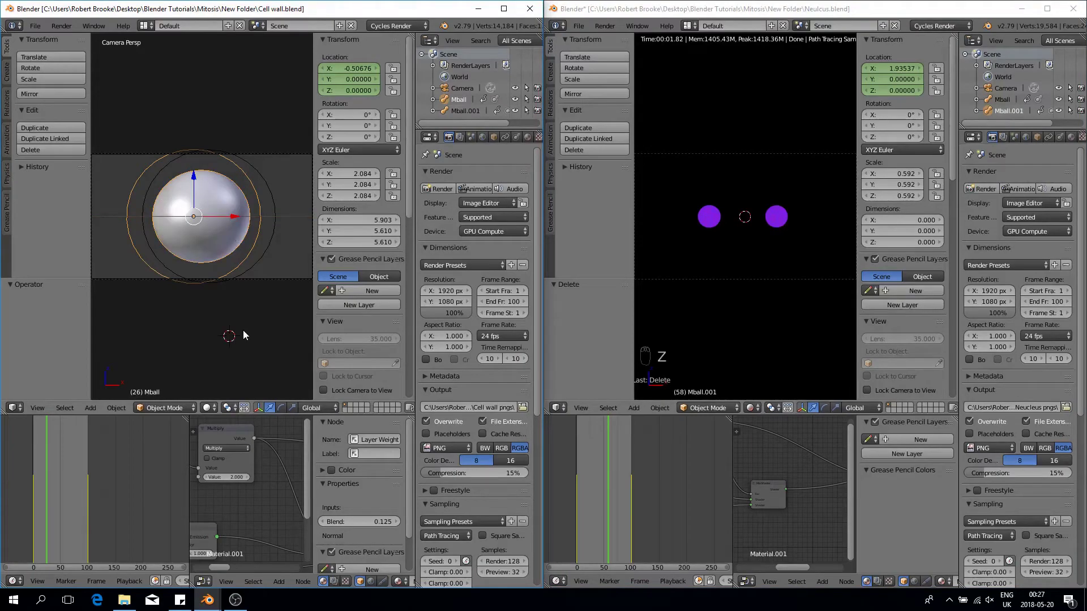
scroll(242, 331, down, 1)
scroll(783, 270, down, 1)
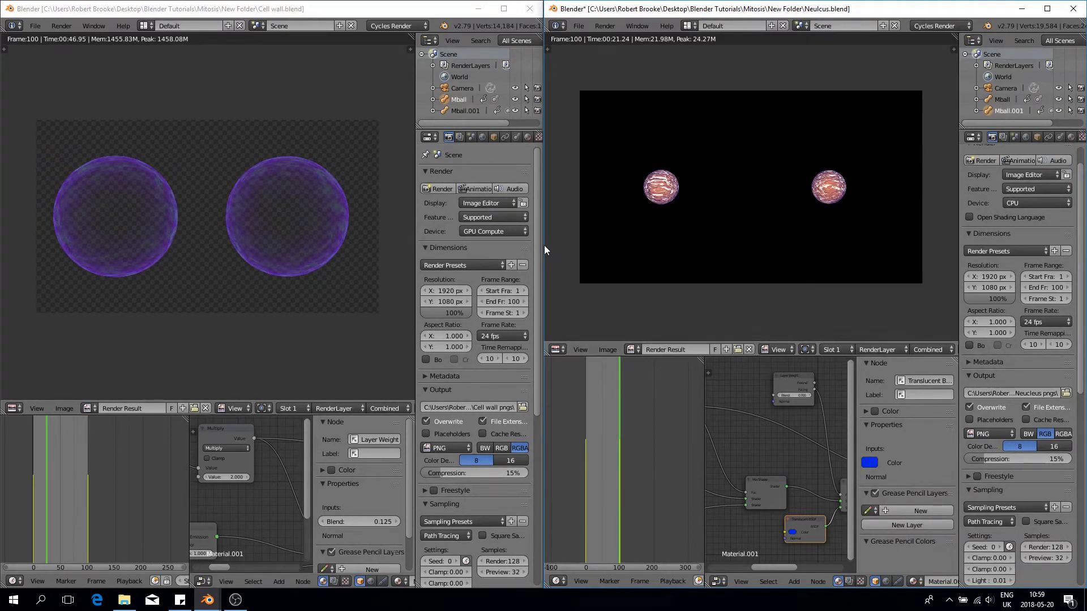
drag(546, 246, 472, 248)
scroll(713, 403, down, 2)
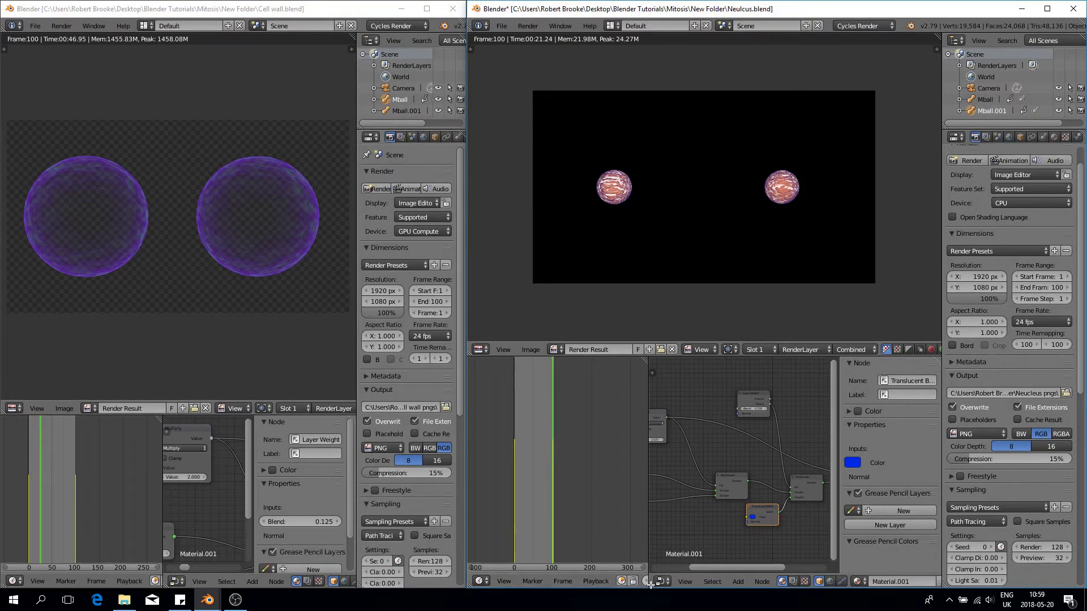
drag(649, 585, 641, 511)
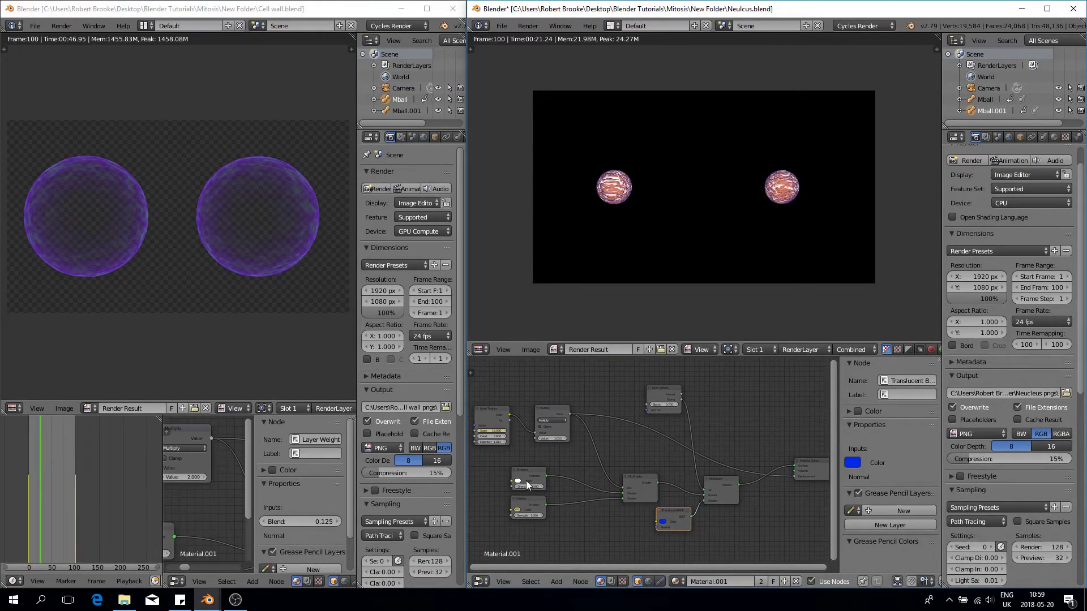
drag(163, 587, 72, 501)
middle_drag(73, 502, 163, 427)
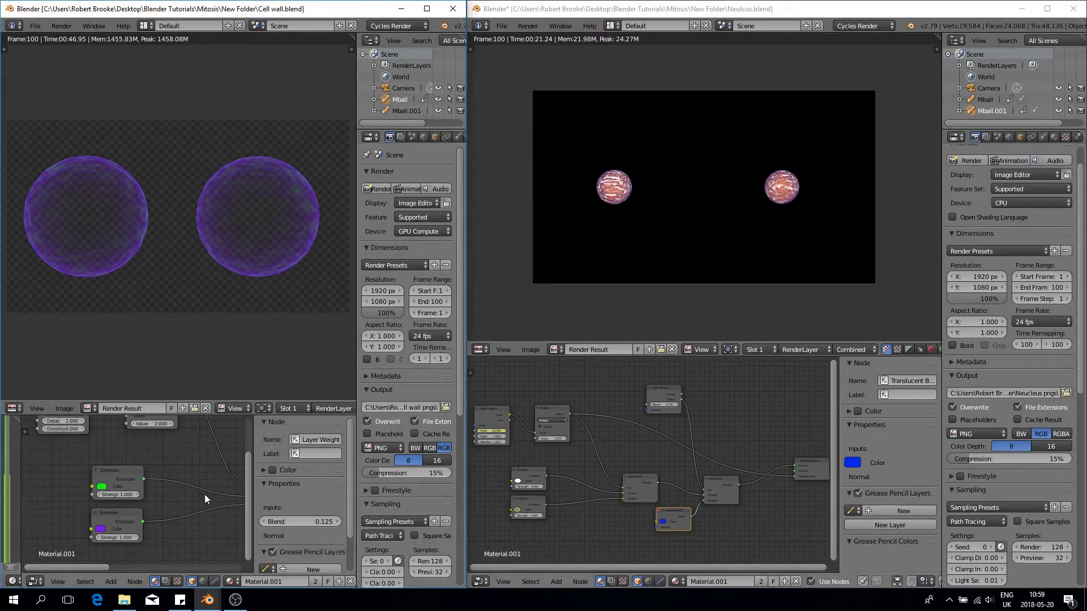
middle_drag(205, 494, 249, 495)
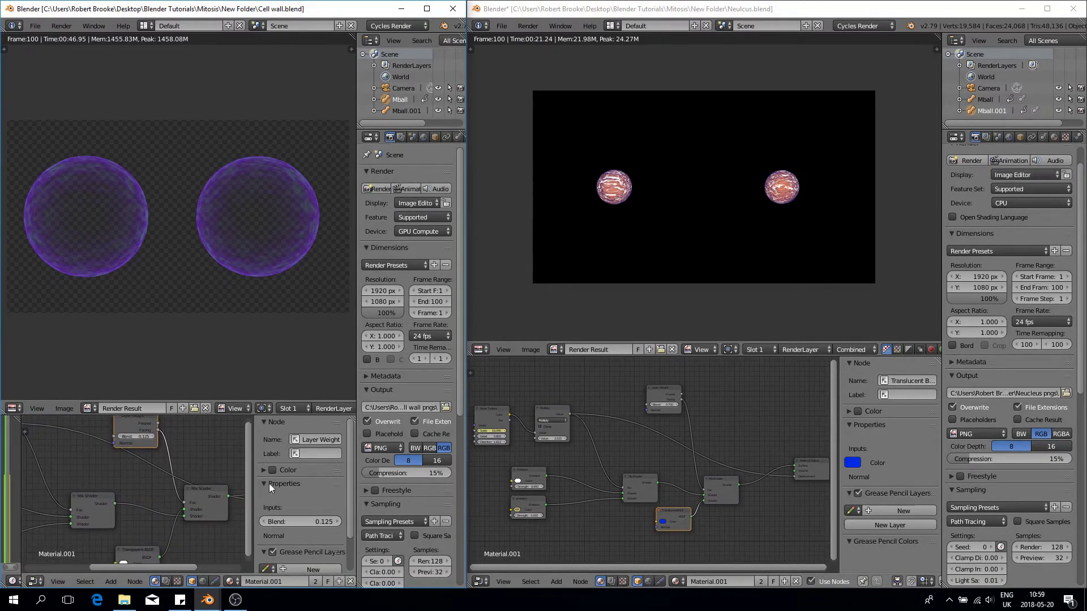
scroll(198, 479, down, 1)
scroll(189, 480, down, 1)
scroll(685, 467, up, 1)
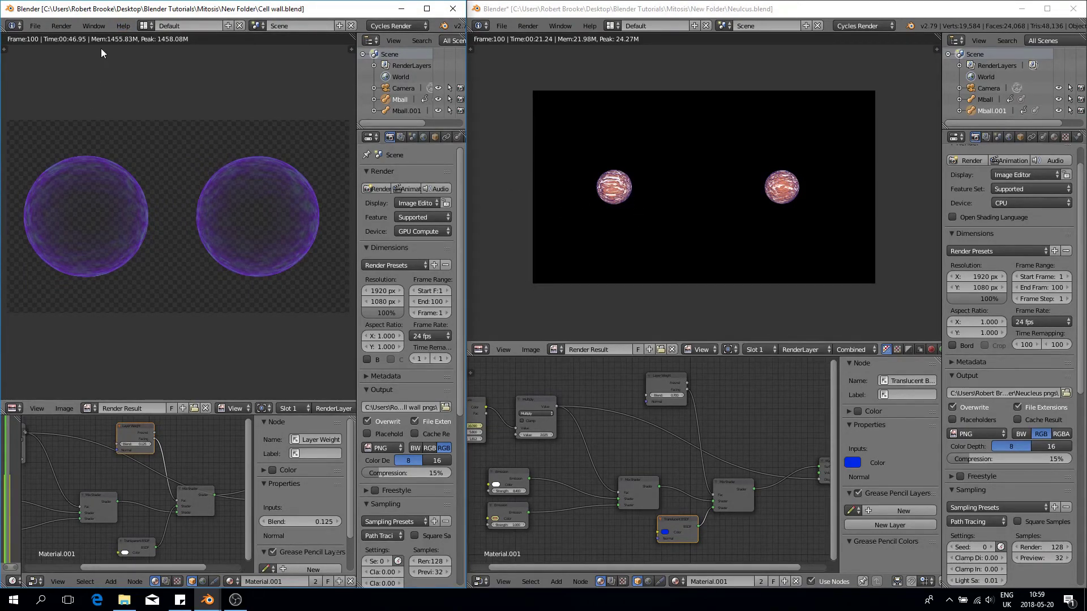
Play back the rendered Cell wall PNG frames, then maximize the Cell wall window
click(67, 26)
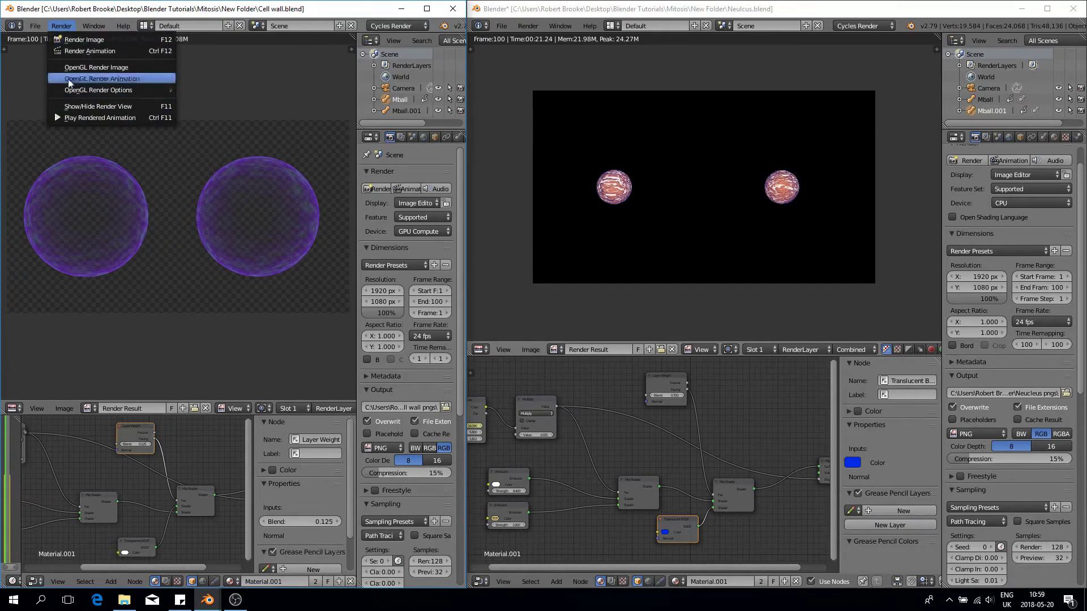
click(74, 118)
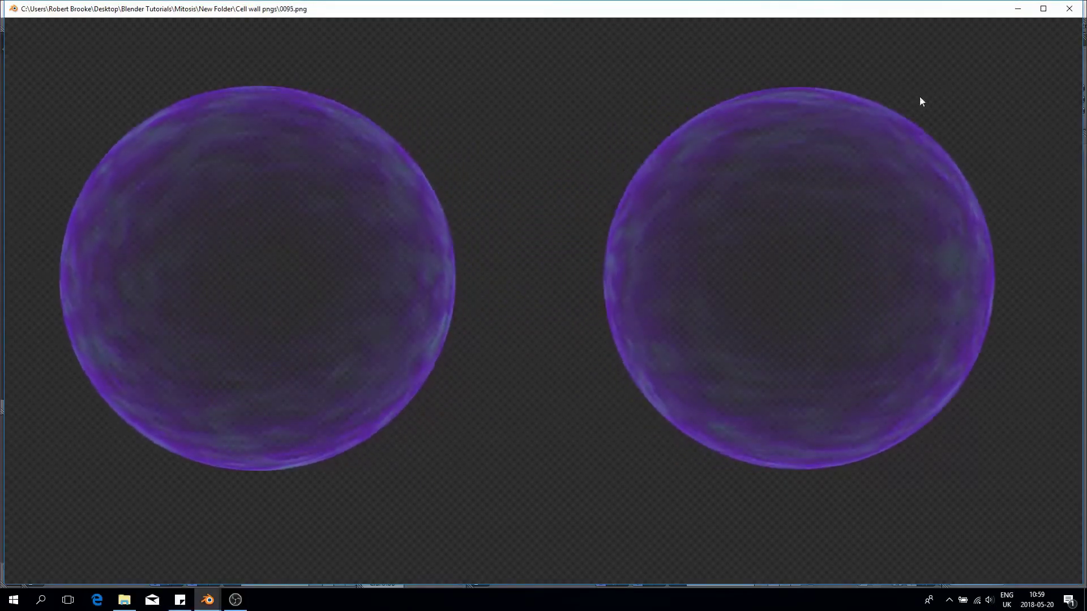
click(1070, 9)
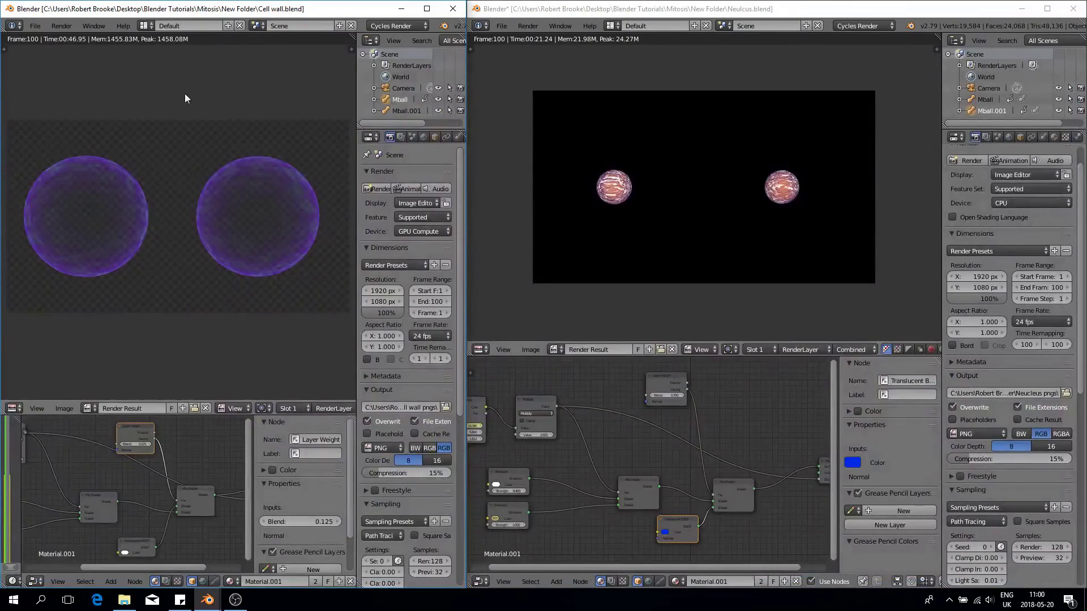
double_click(352, 7)
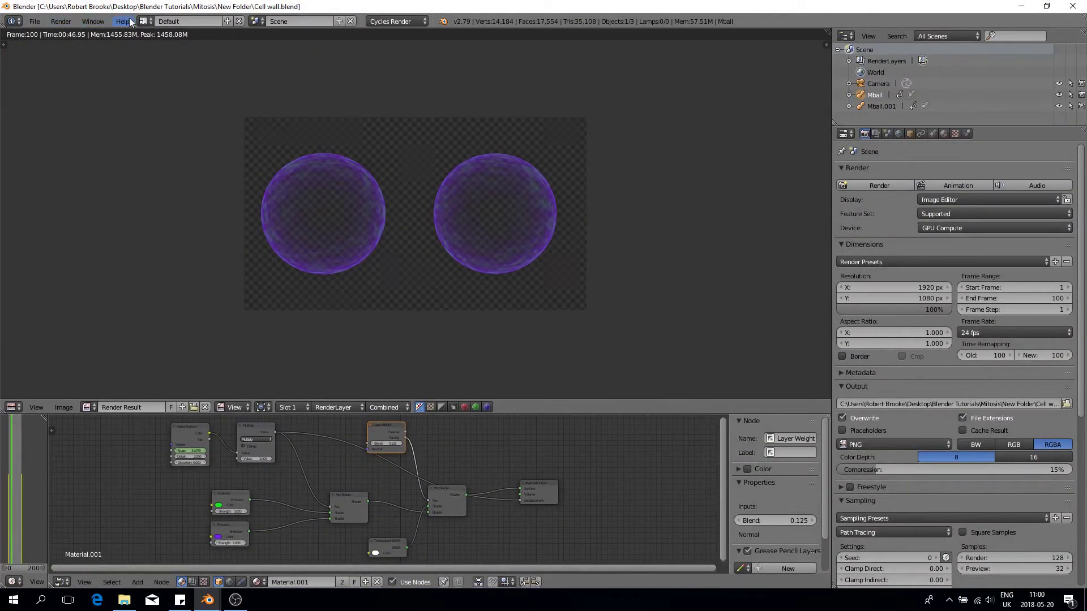
Switch to the Video Editing workspace with the playhead at frame 1
click(145, 21)
click(170, 124)
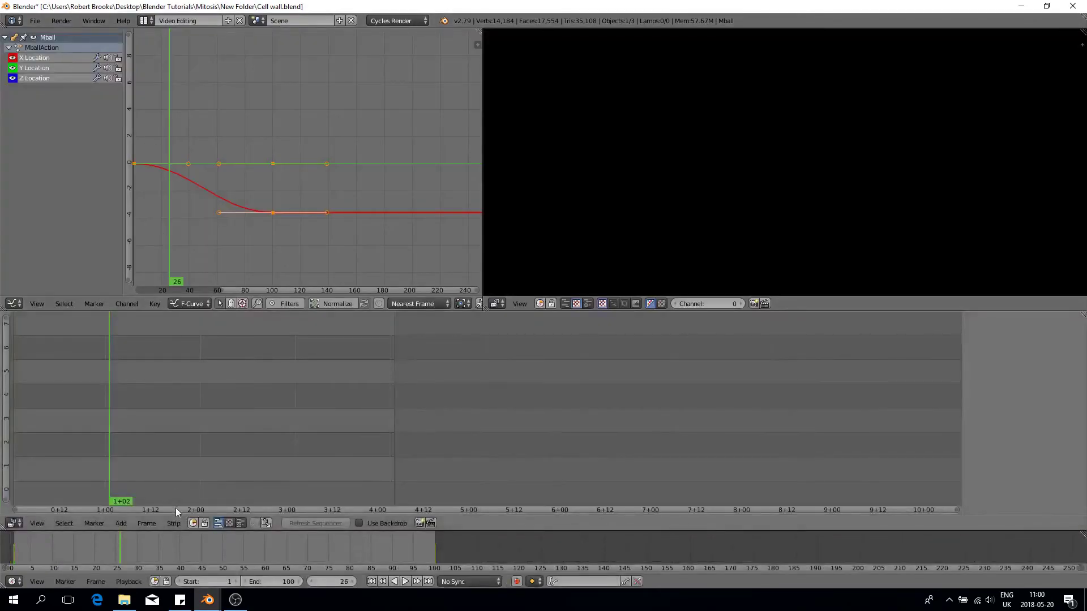
drag(104, 466, 15, 463)
Add all 100 Cell wall pngs frames as an image strip on channel 3
click(121, 523)
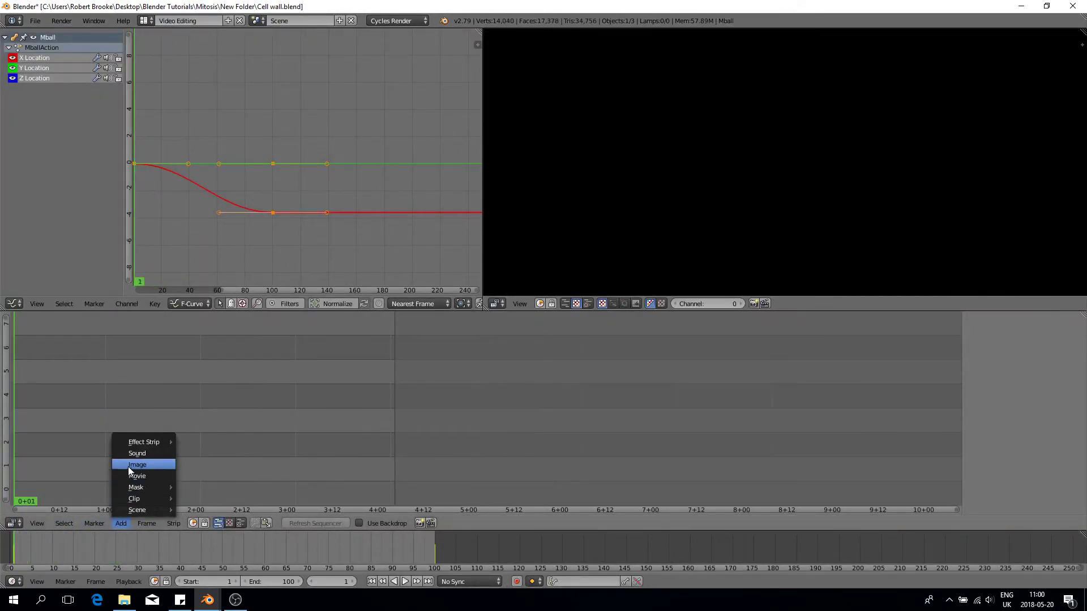
click(129, 465)
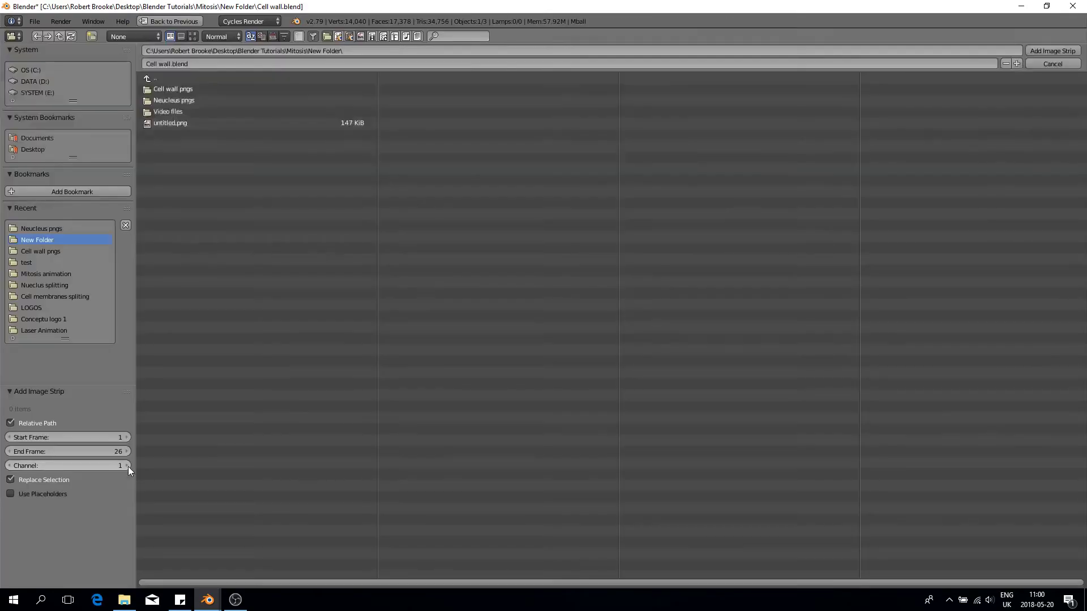
click(177, 92)
key(a)
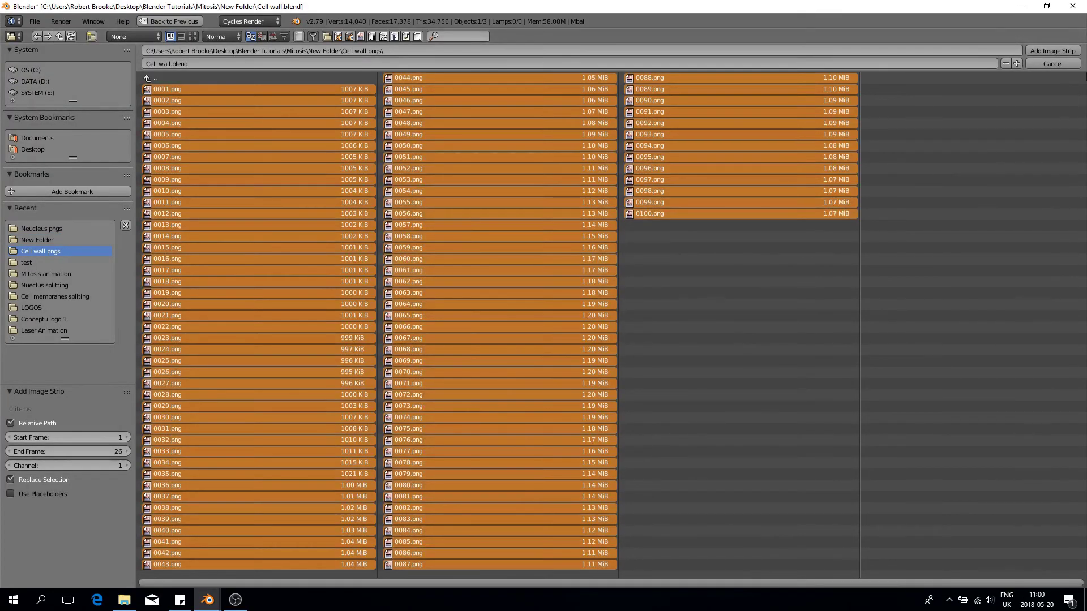
click(1062, 51)
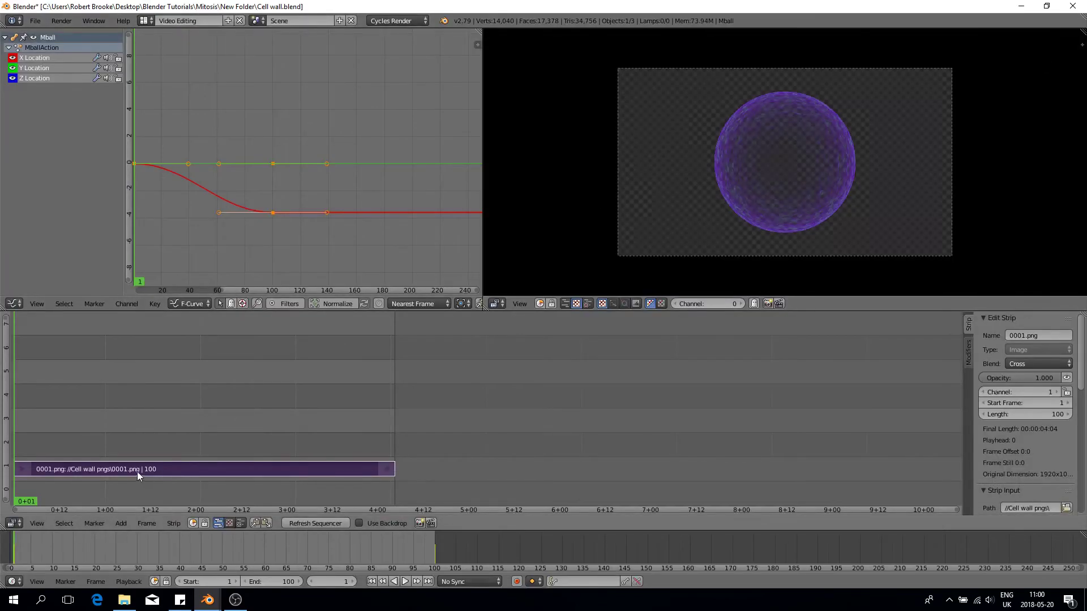
right_drag(73, 467, 60, 430)
Add all 100 Neucleus pngs frames as an image strip, replacing an incomplete first attempt
click(120, 523)
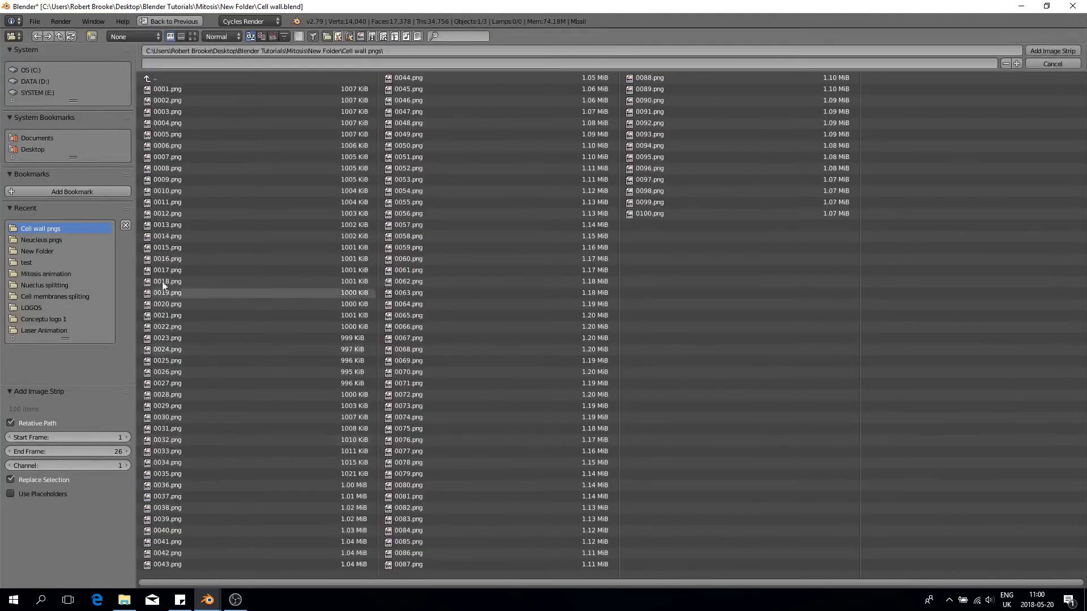
click(165, 81)
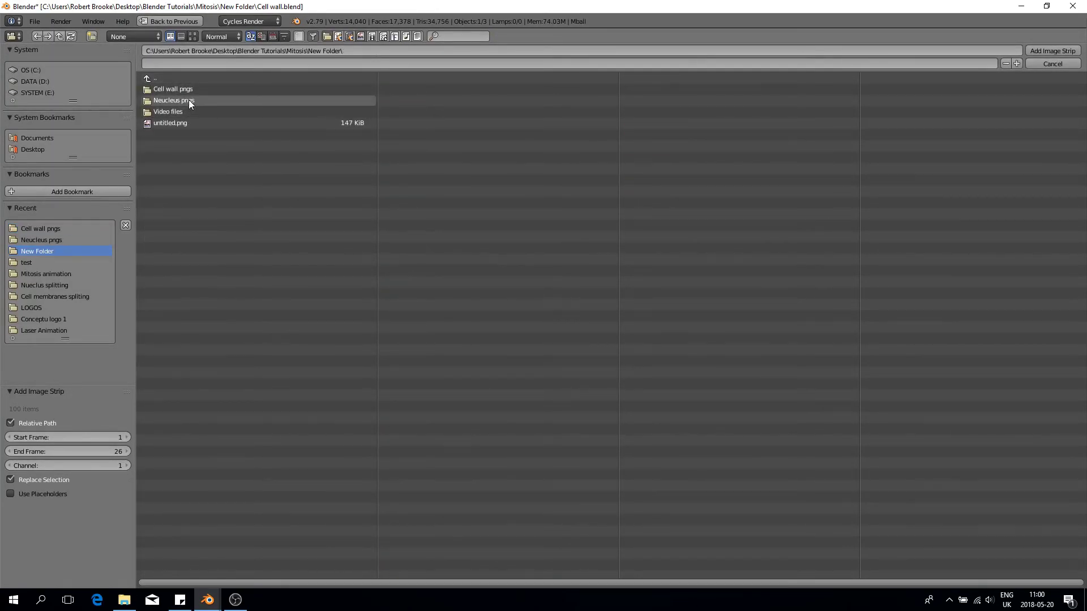
click(189, 99)
click(1051, 51)
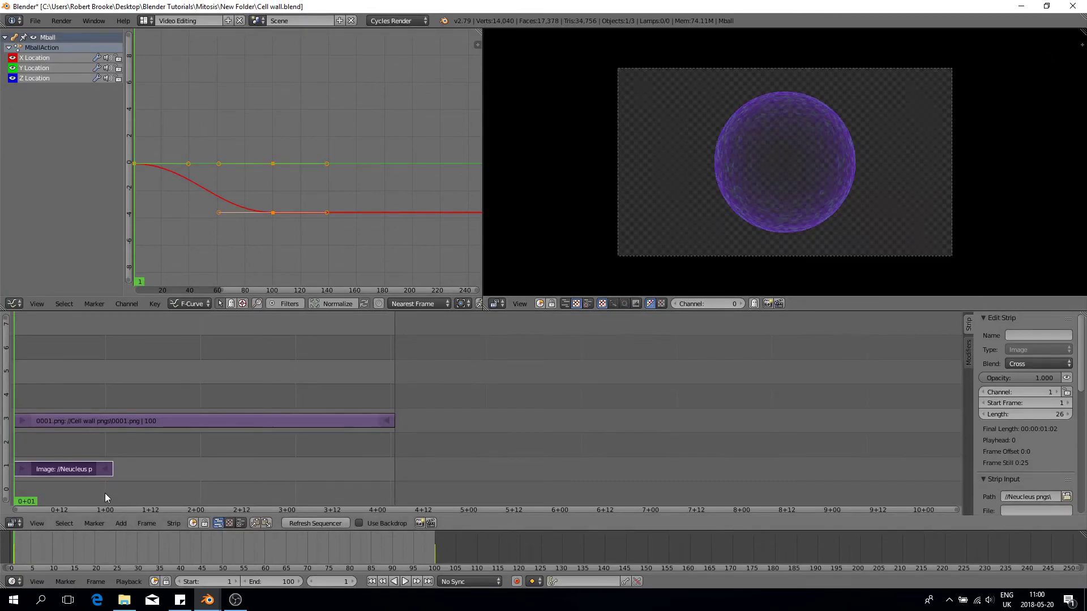
key(x)
click(138, 493)
click(122, 523)
click(137, 464)
key(a)
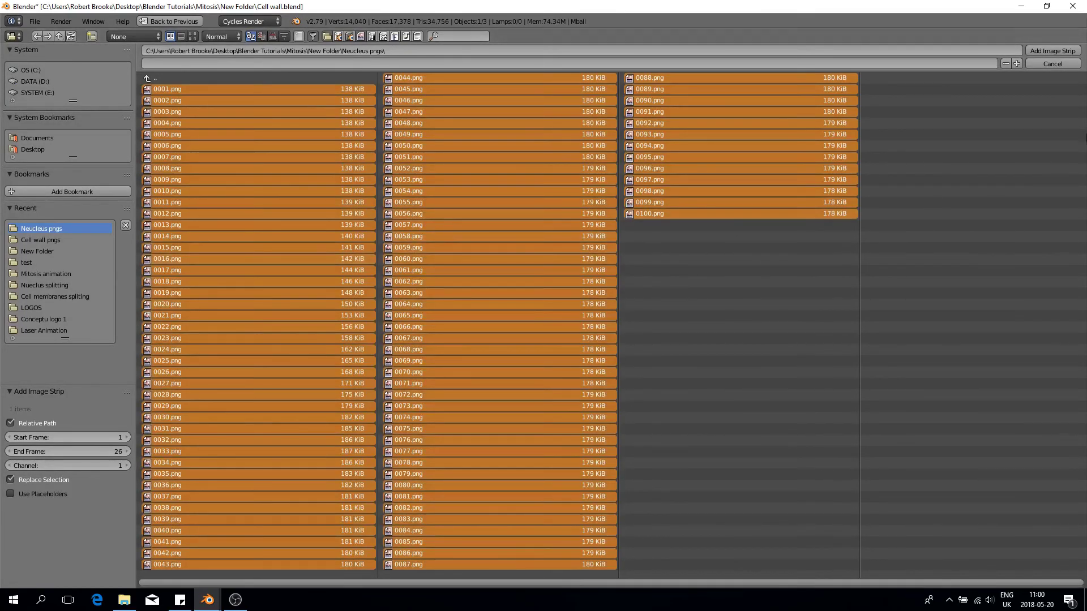
click(1053, 51)
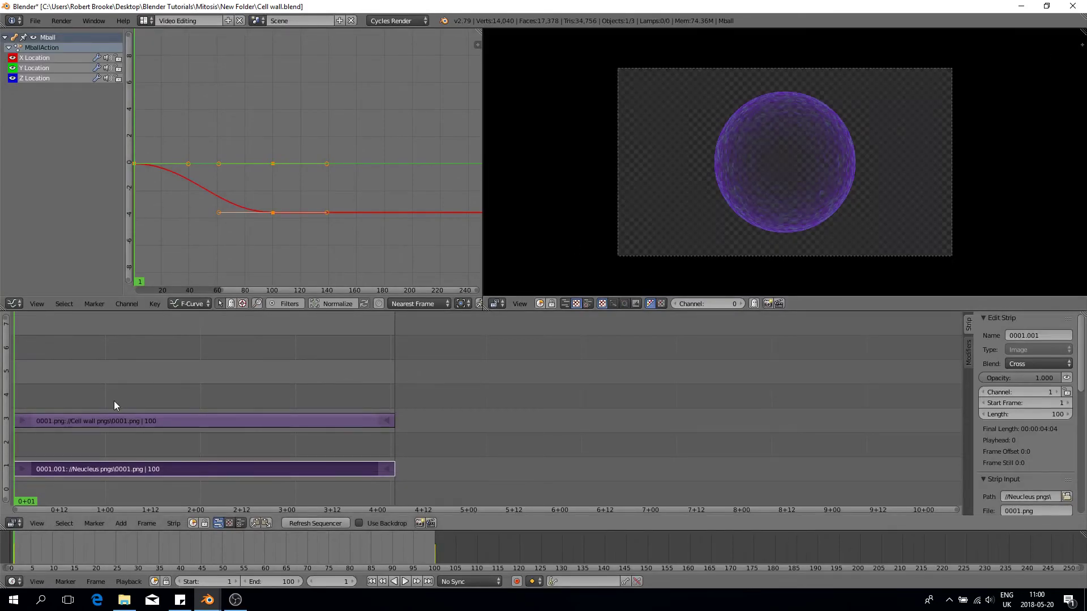
Set the cell wall strip's blend mode to Alpha Over and play the composite
right_click(116, 419)
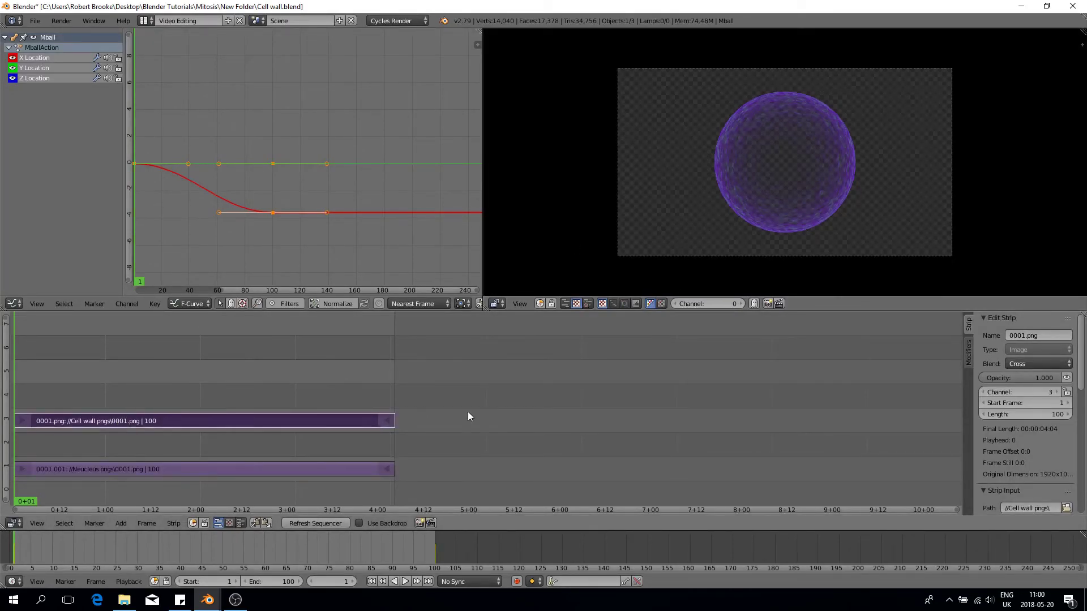
click(1028, 364)
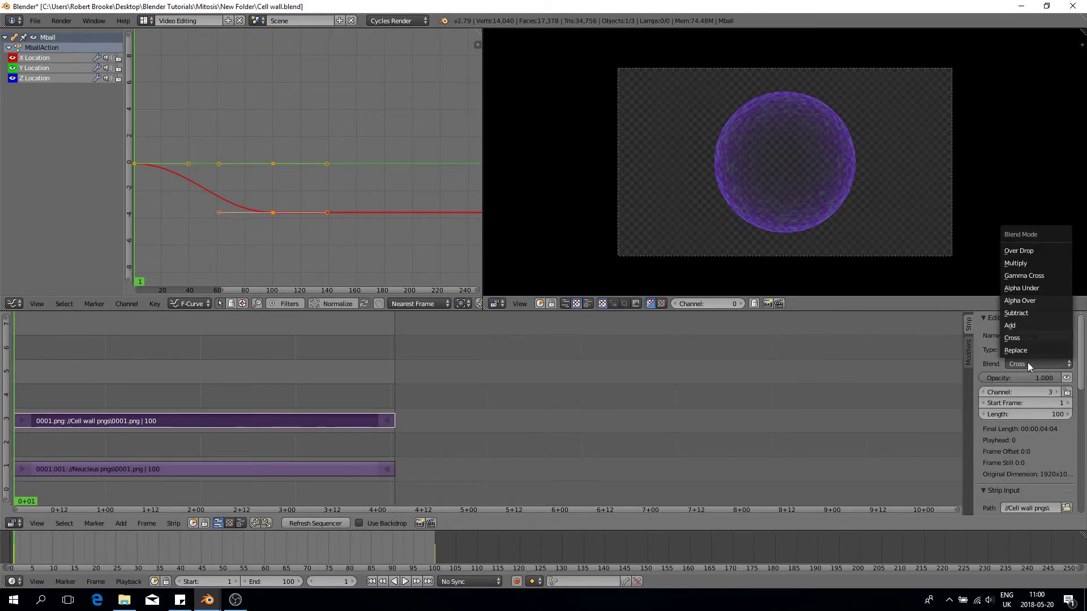
click(1028, 301)
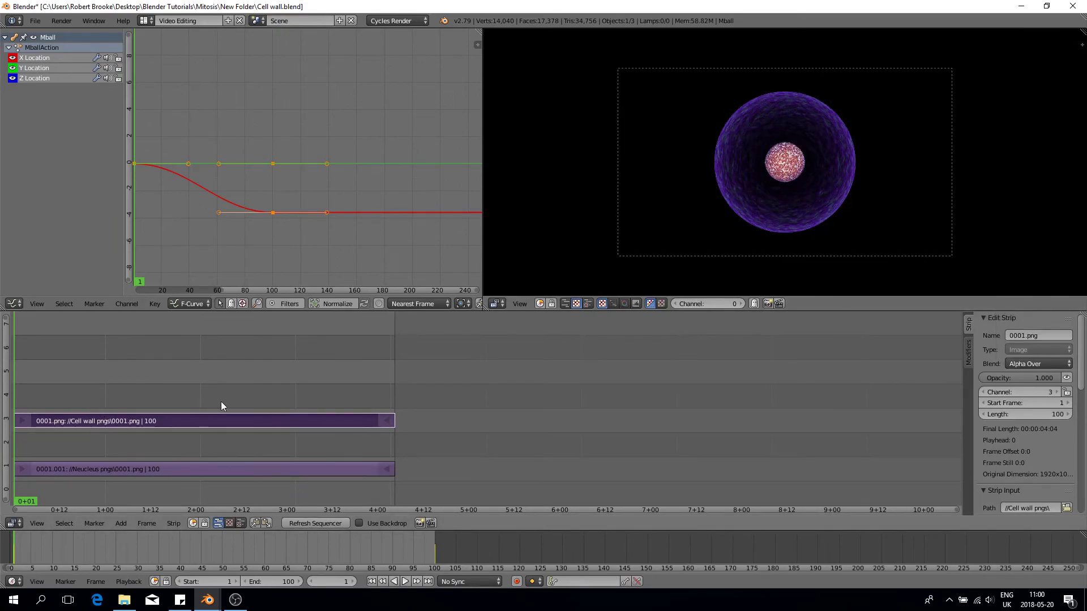
click(406, 581)
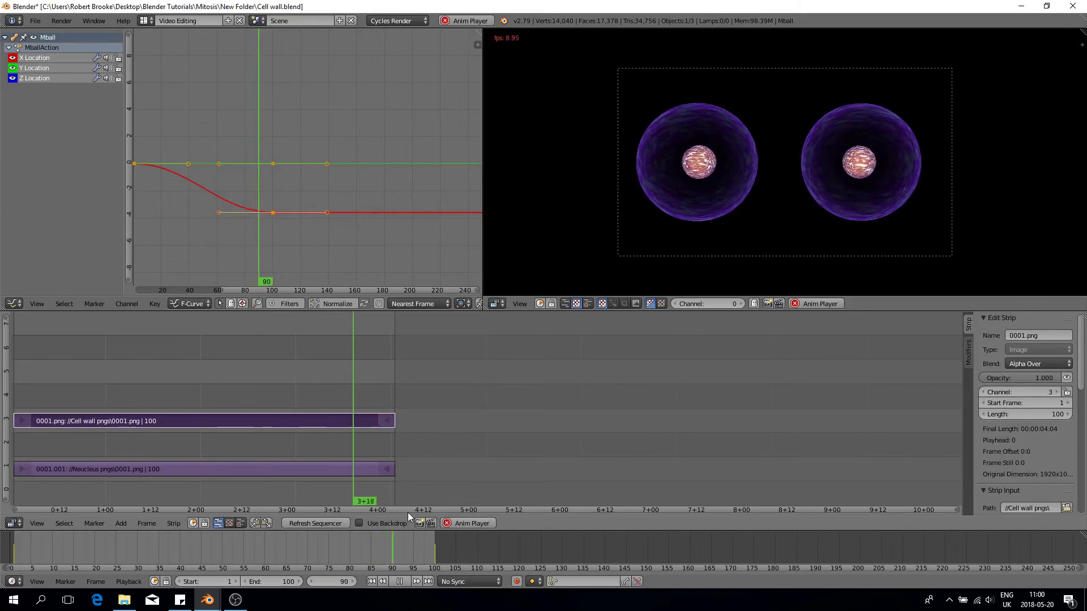
Stop playback and, in the Default workspace, set the output file format to FFmpeg video
click(403, 580)
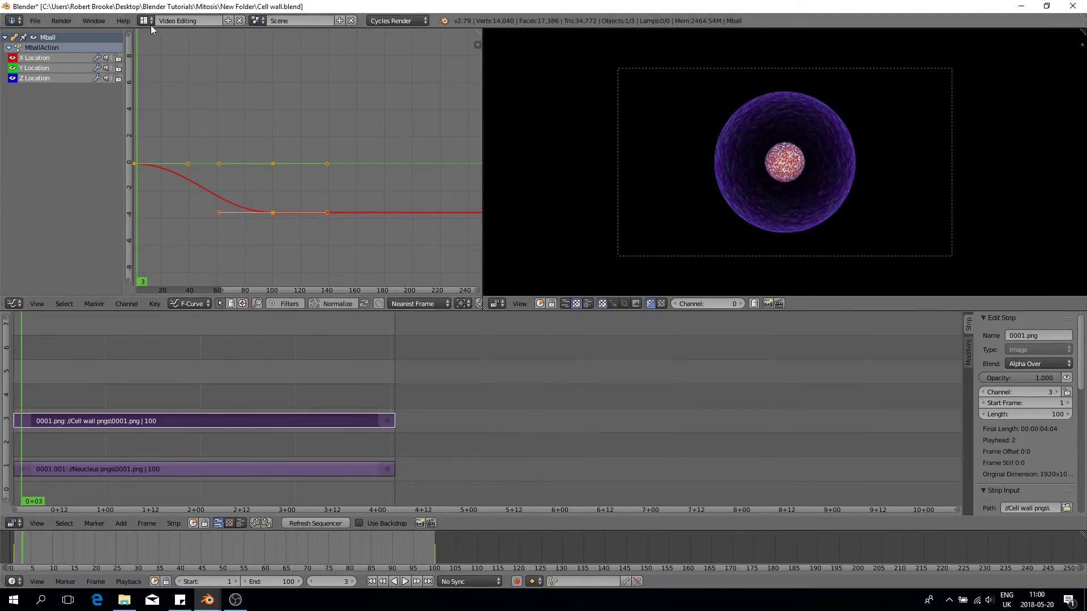
click(145, 21)
click(172, 68)
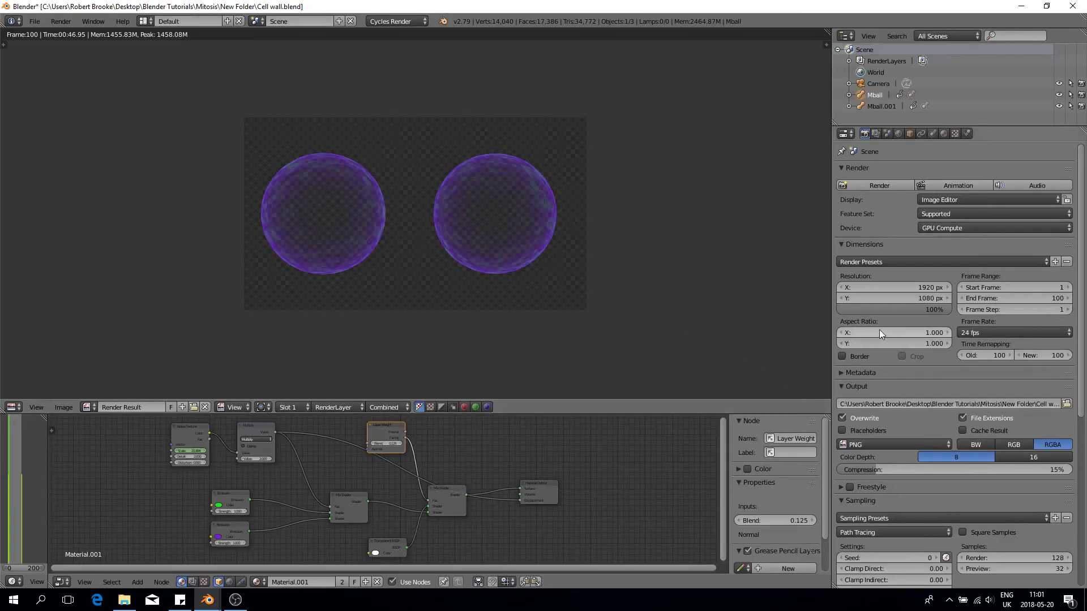
scroll(882, 337, down, 1)
click(884, 423)
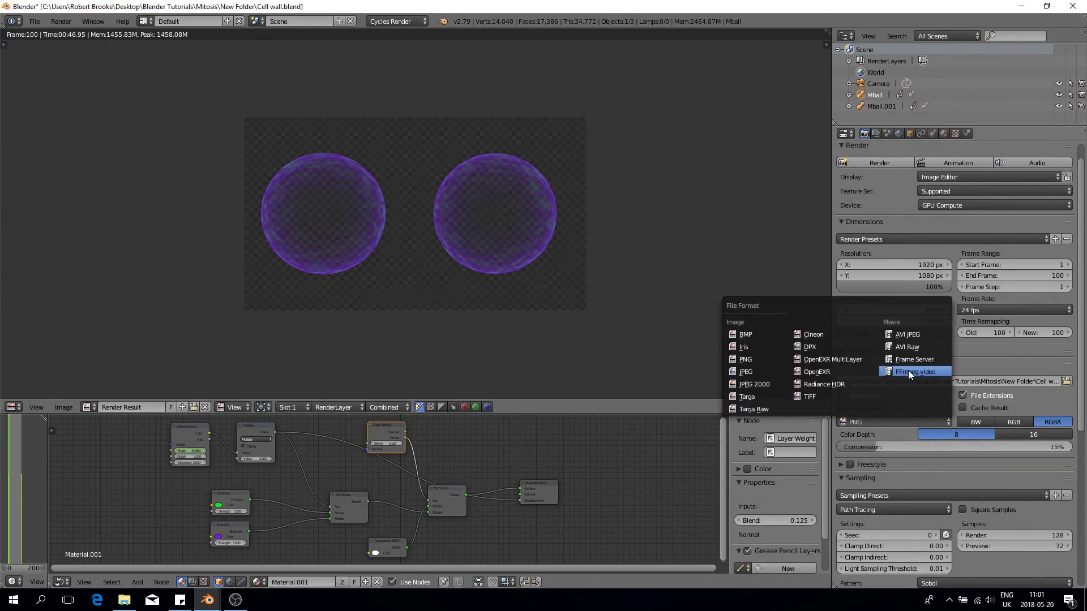
click(908, 371)
click(894, 425)
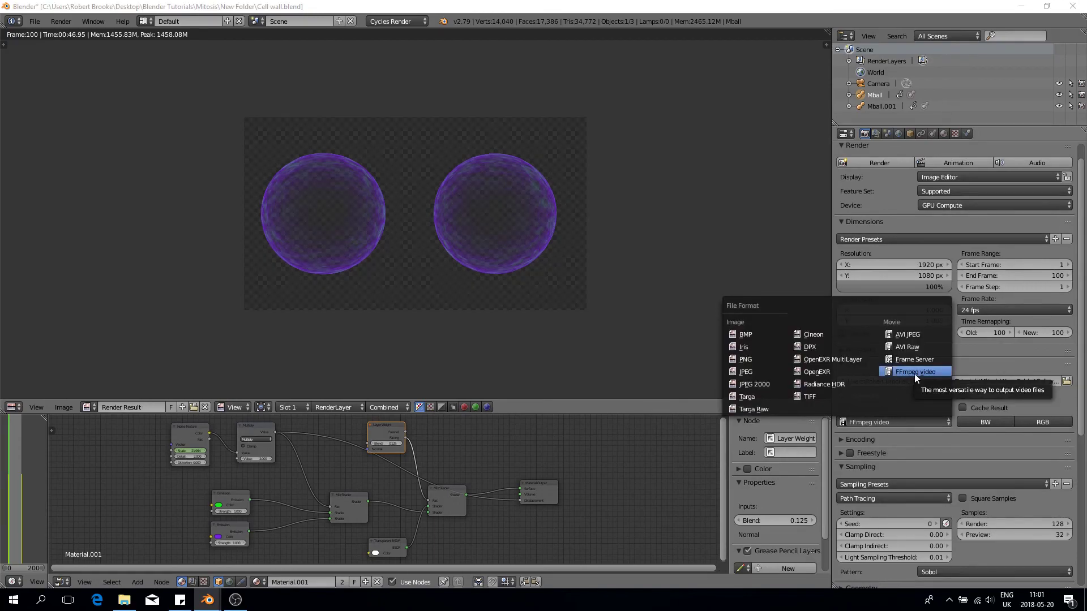
click(915, 373)
Apply the h264 in MP4 encoding preset and render the animation
click(873, 440)
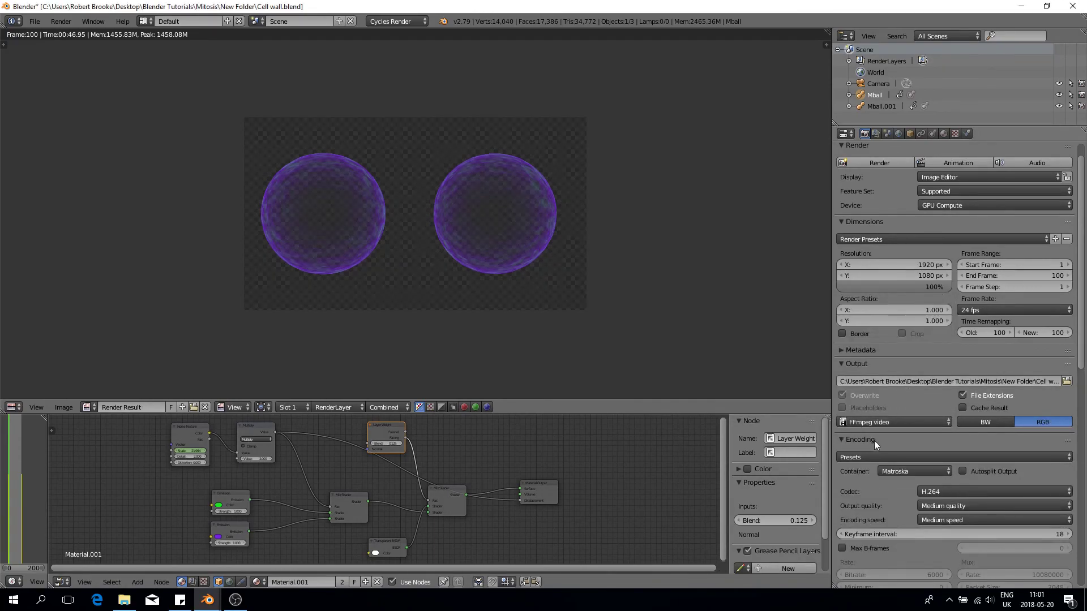
click(878, 457)
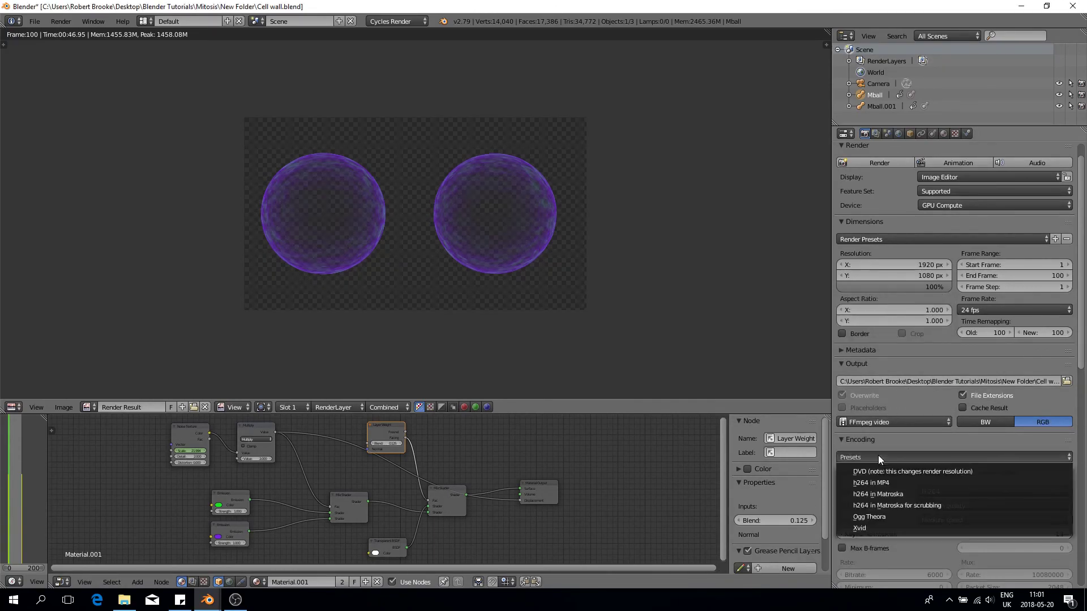
click(886, 484)
scroll(883, 477, down, 3)
scroll(884, 478, up, 4)
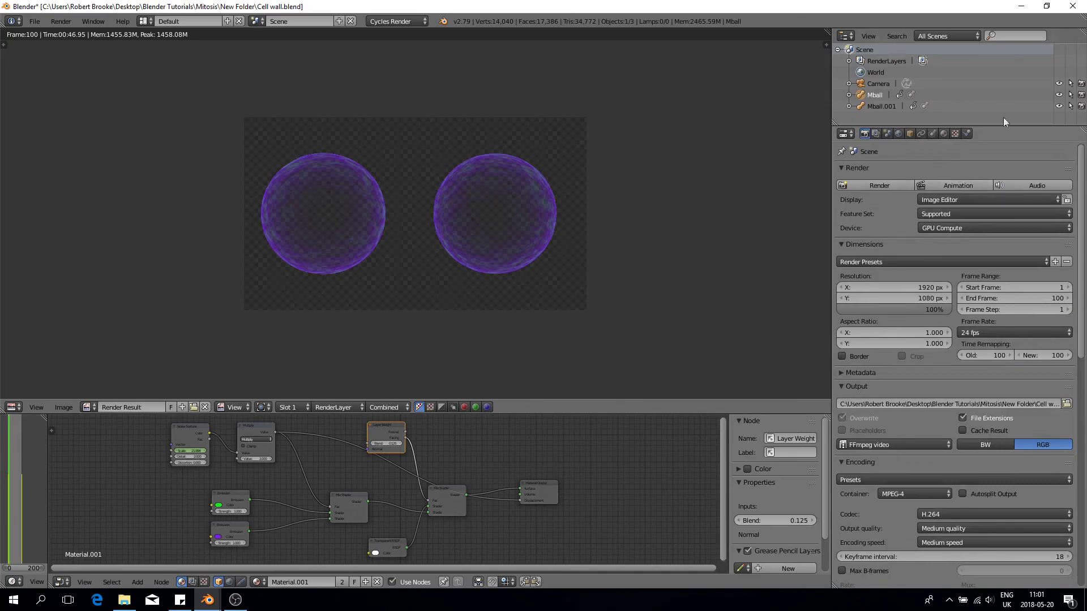
click(959, 186)
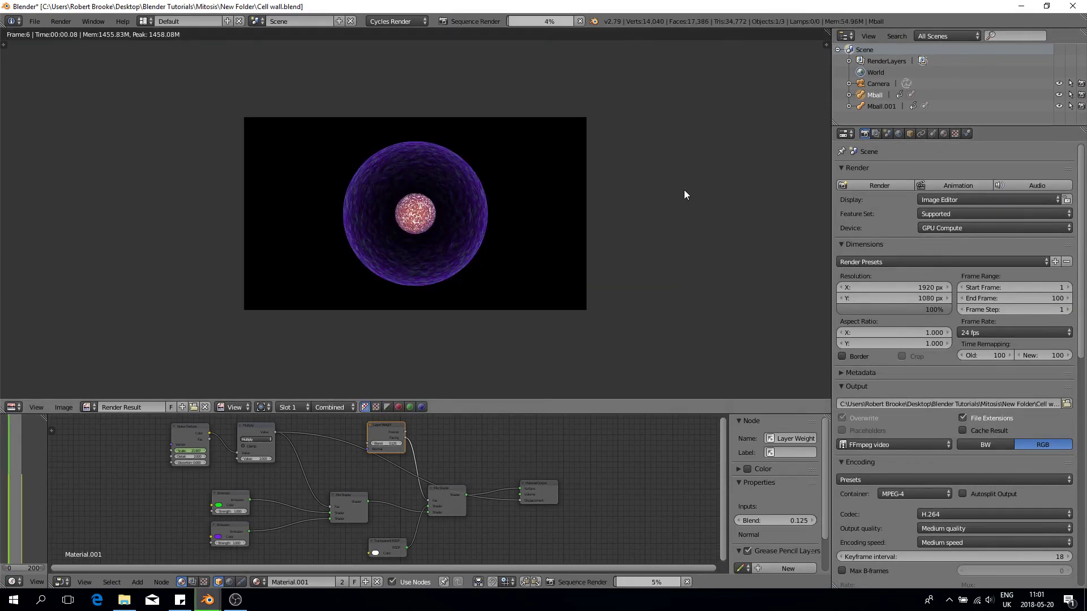